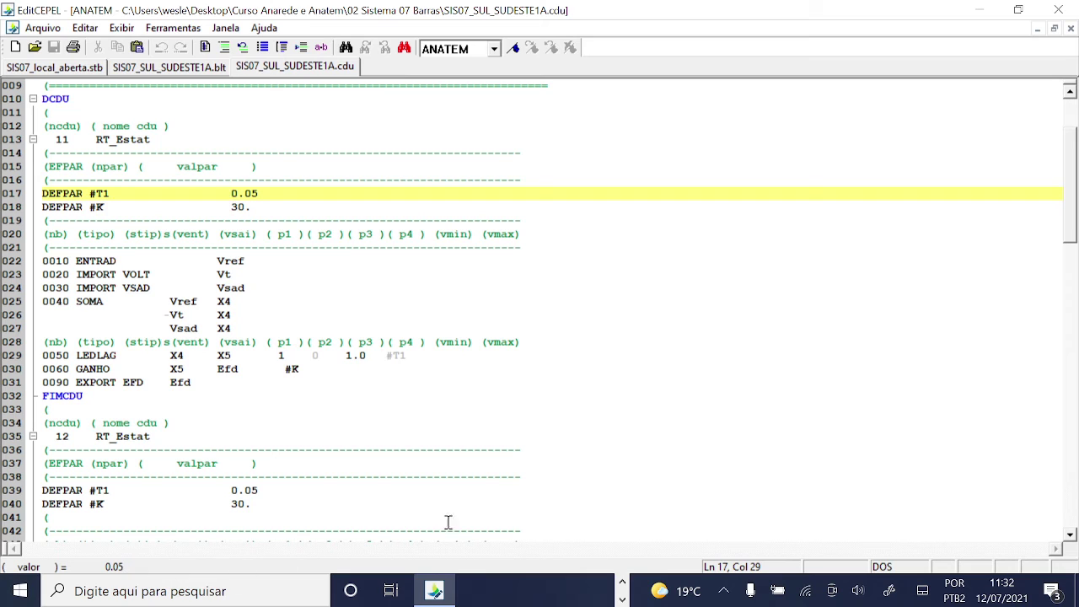
# View the static exciter block diagram in Captura e Esboço, then return to the #T1 parameter of CDU 11 in EditCEPEL.
pyautogui.click(622, 598)
pyautogui.click(572, 595)
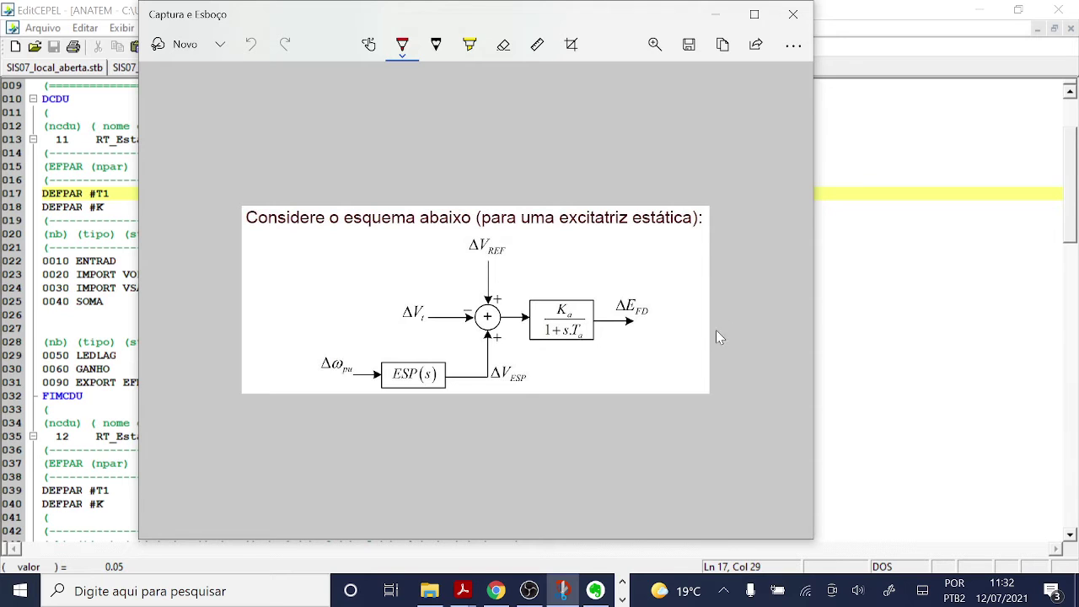
pyautogui.click(847, 302)
pyautogui.click(256, 193)
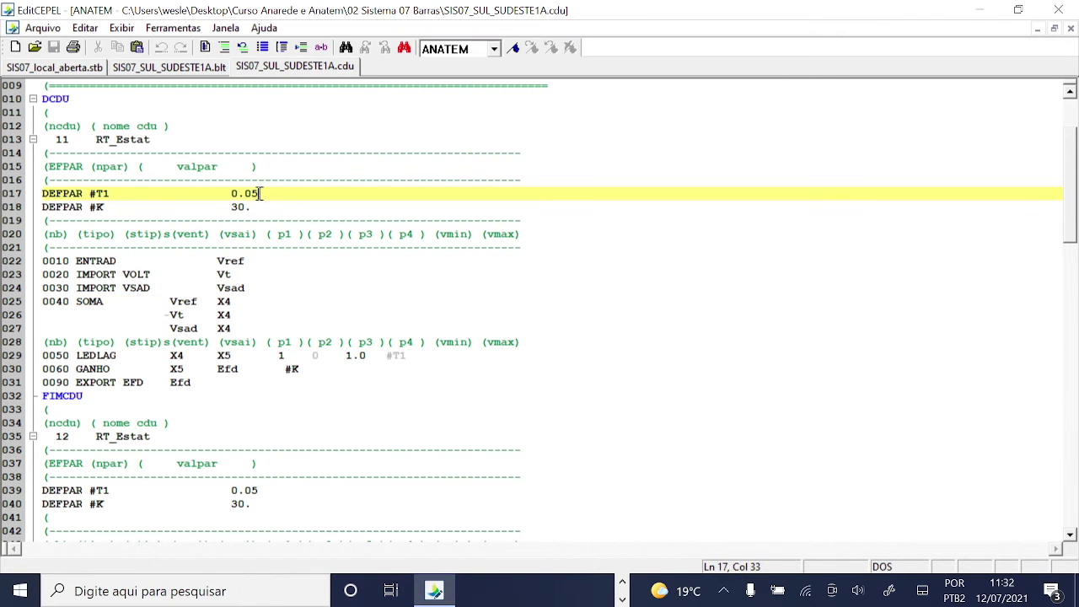
# Examine the block number column (nb) of CDU 11, from the ENTRAD block down to the EXPORT EFD block.
pyautogui.click(56, 265)
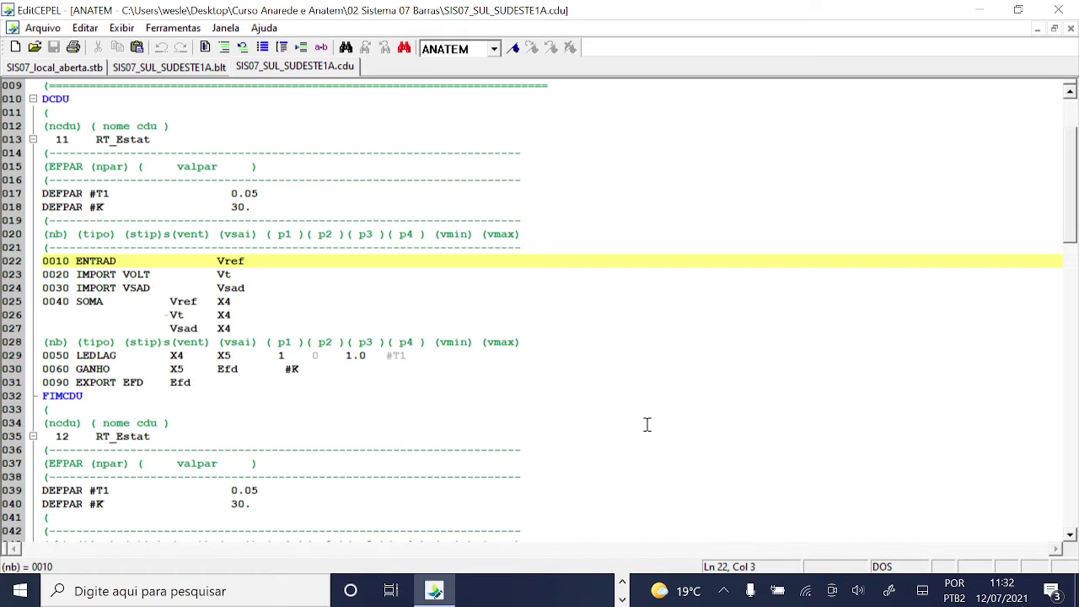
pyautogui.press('Down')
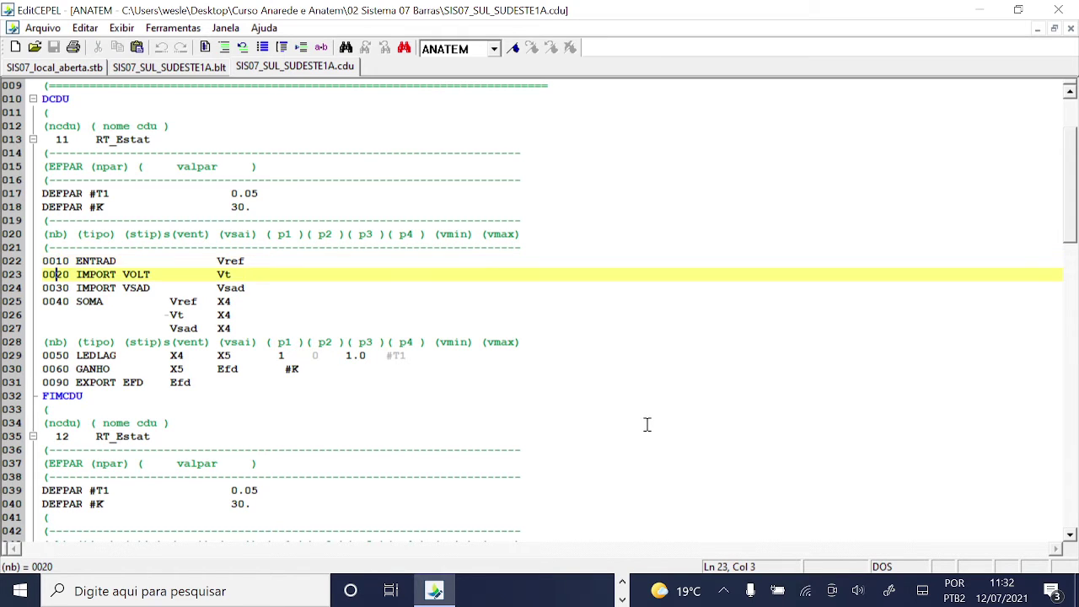
pyautogui.press('Up')
pyautogui.press('Up')
pyautogui.press('Up')
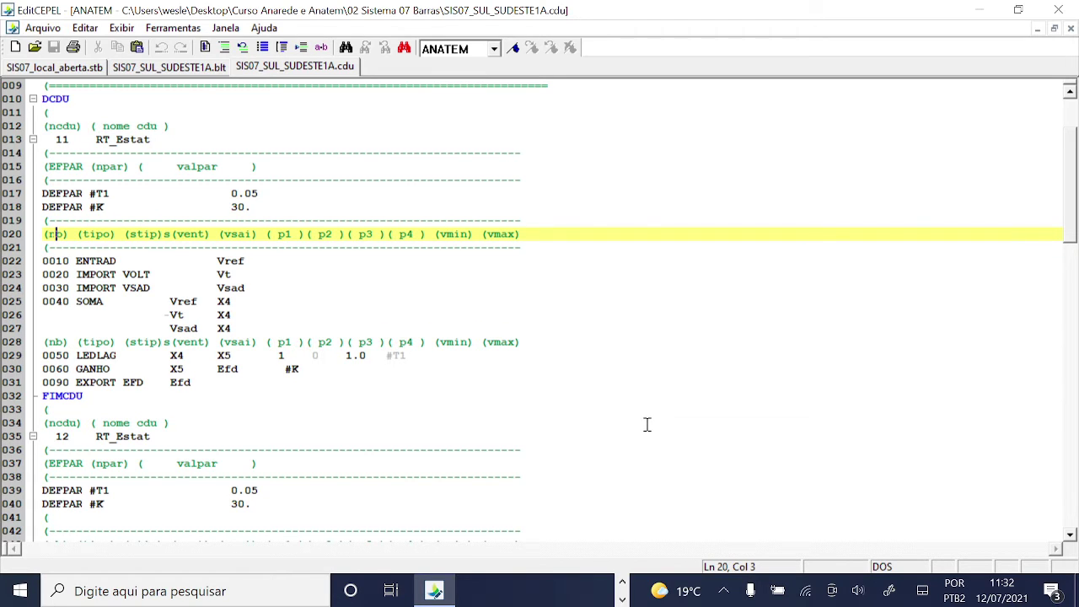
pyautogui.press('Down')
pyautogui.press('Down')
pyautogui.press('Down')
pyautogui.press('Down')
pyautogui.press('Down')
pyautogui.press('Down')
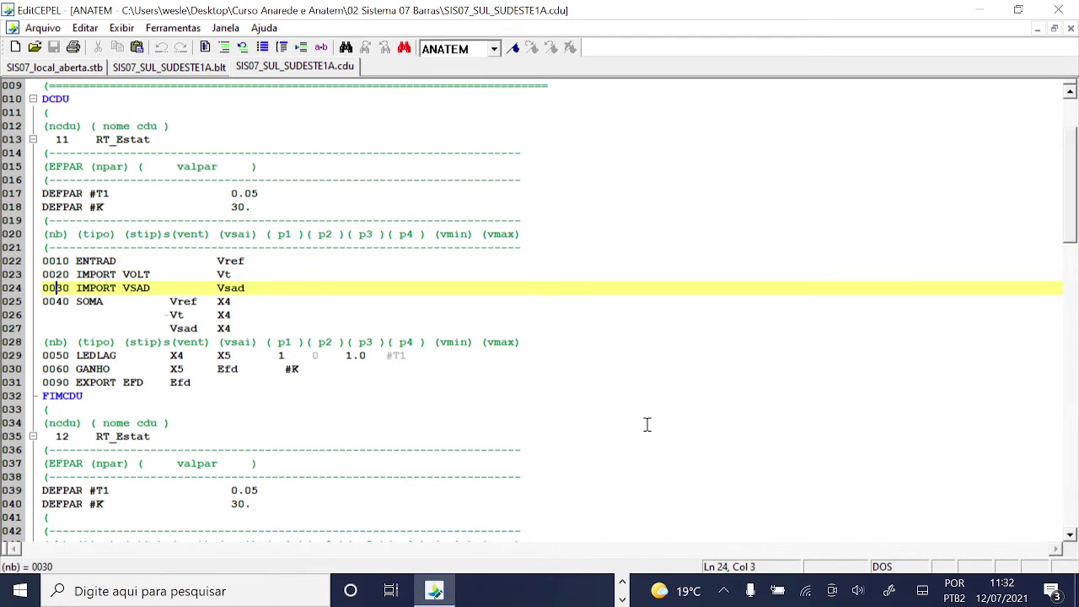
pyautogui.press('Down')
pyautogui.press('Down')
pyautogui.press('Down')
pyautogui.press('Down')
pyautogui.press('Down')
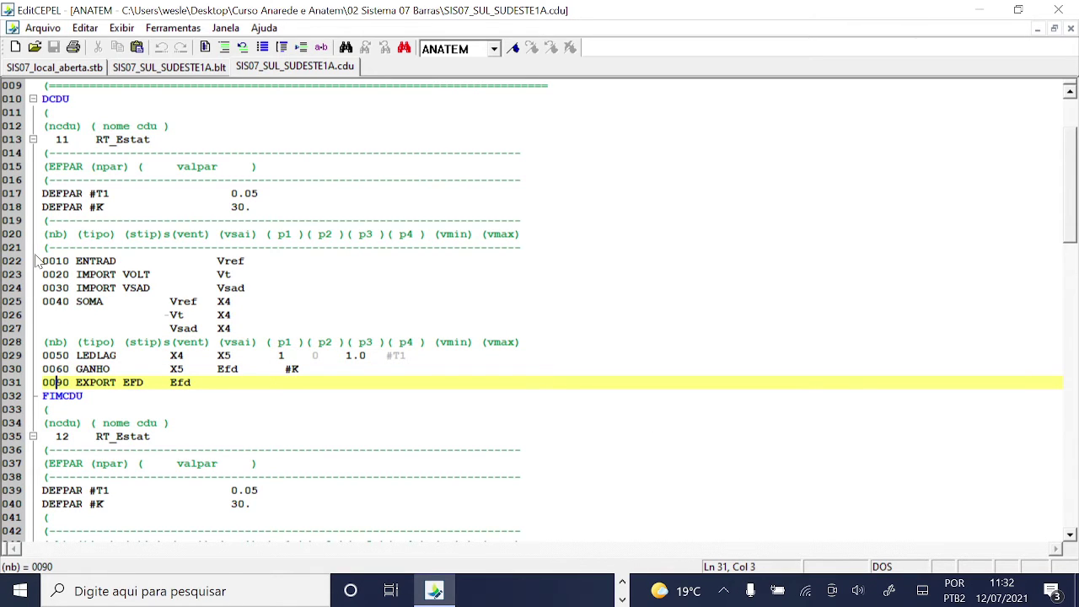
# Examine the types, subtypes and output variables of the ENTRAD, IMPORT VOLT and IMPORT VSAD blocks in CDU 11.
pyautogui.moveTo(49, 262); pyautogui.dragTo(119, 262)
pyautogui.click(103, 262)
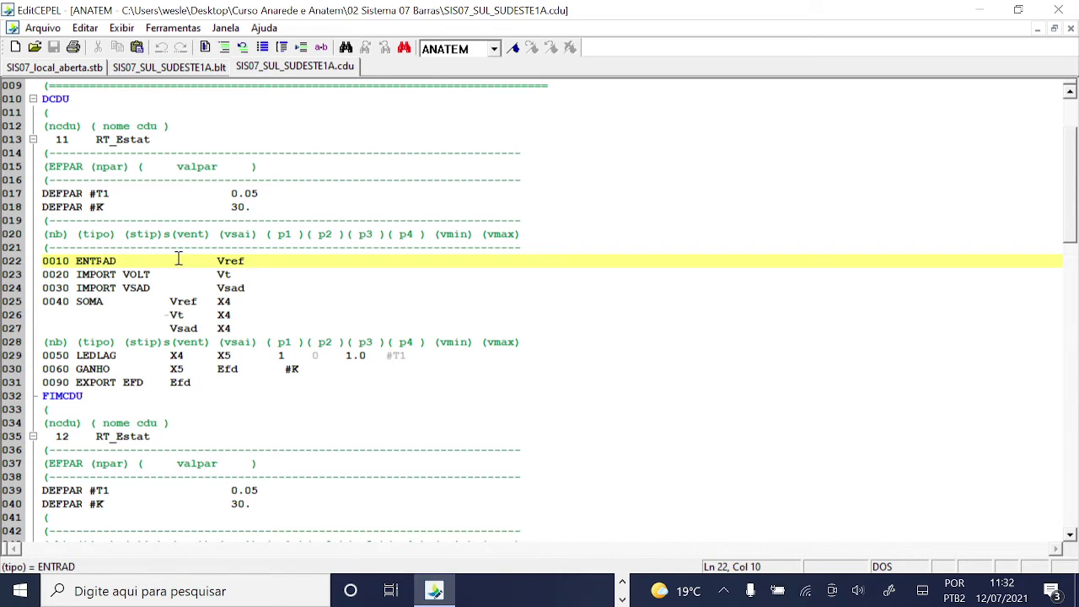
pyautogui.click(234, 259)
pyautogui.click(96, 275)
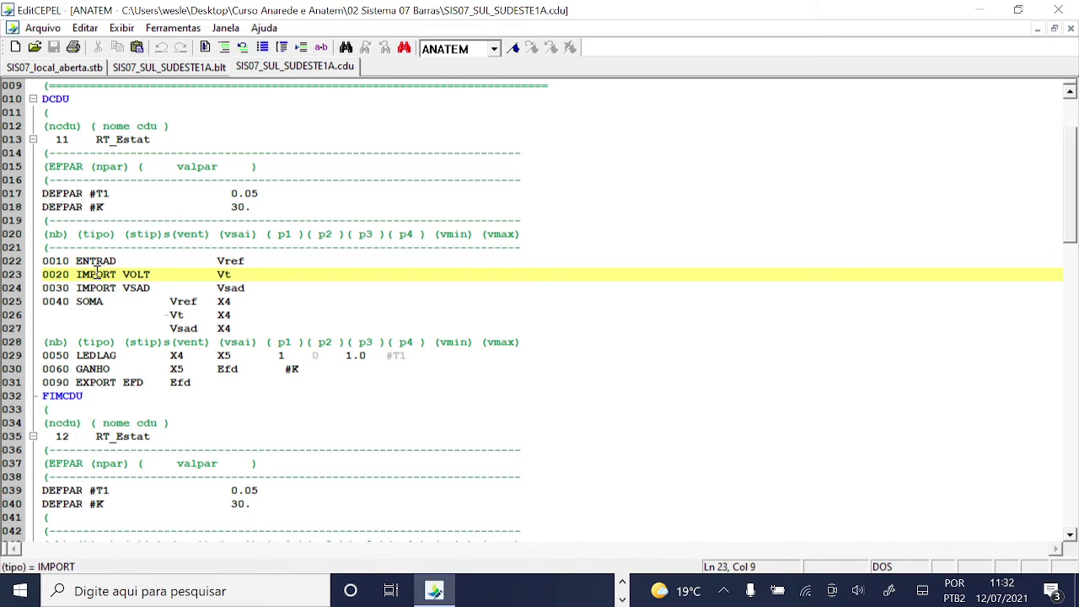
pyautogui.click(145, 275)
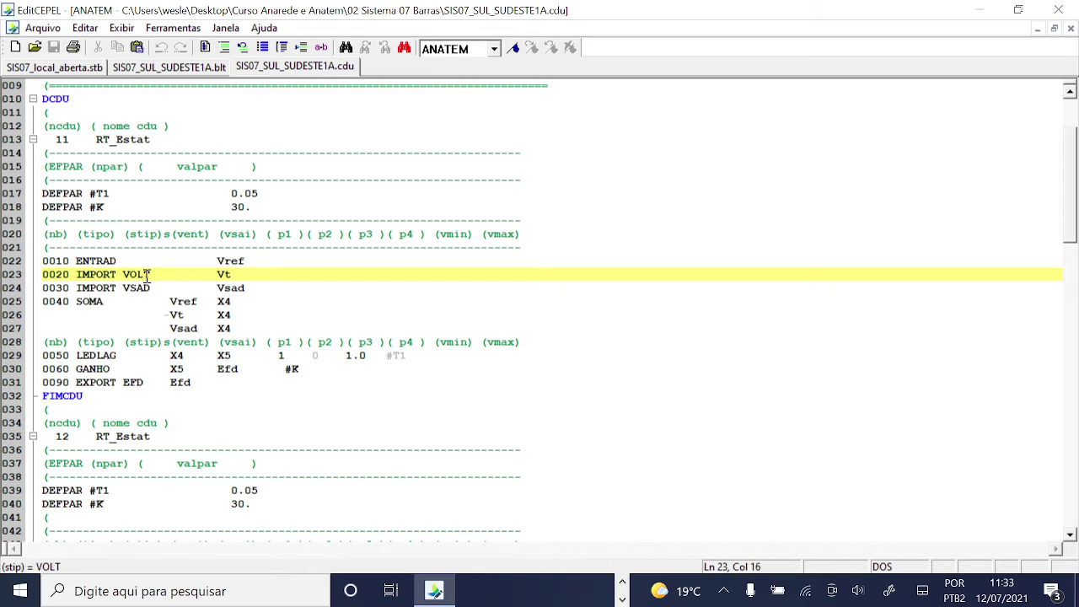
pyautogui.click(224, 274)
pyautogui.click(76, 288)
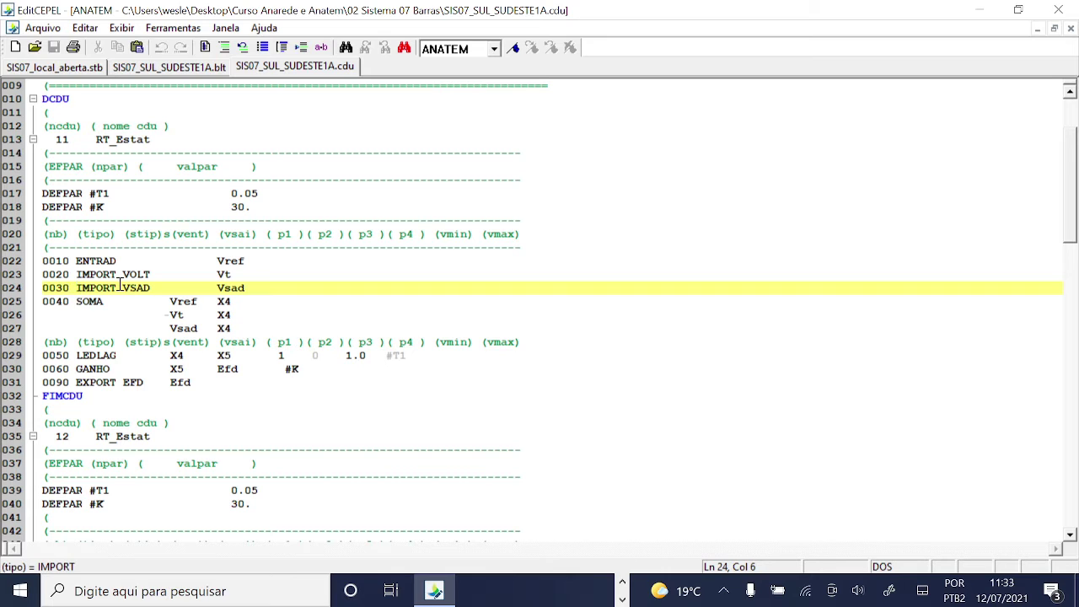
pyautogui.click(155, 286)
pyautogui.click(245, 287)
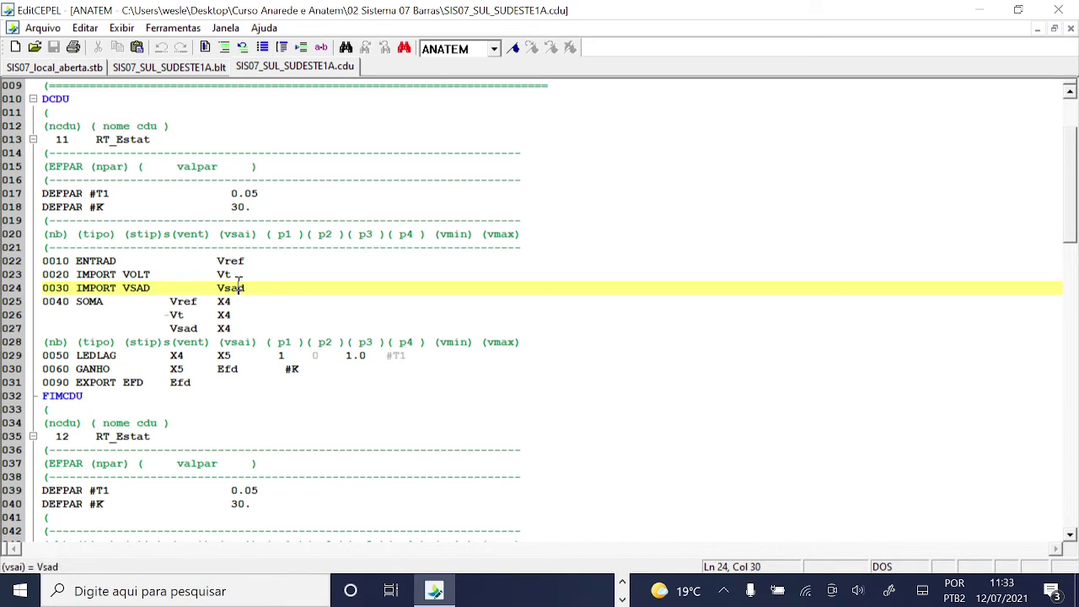
# Compare the SOMA block's inputs and X4 output with the summing junction of the exciter diagram in Captura e Esboço.
pyautogui.click(91, 301)
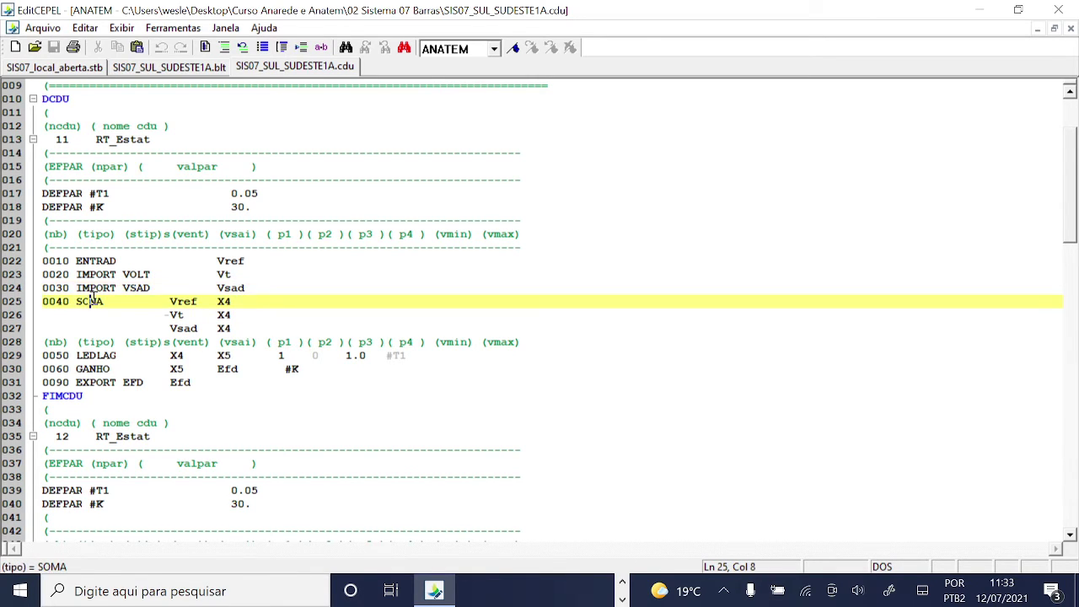
pyautogui.click(622, 581)
pyautogui.click(562, 589)
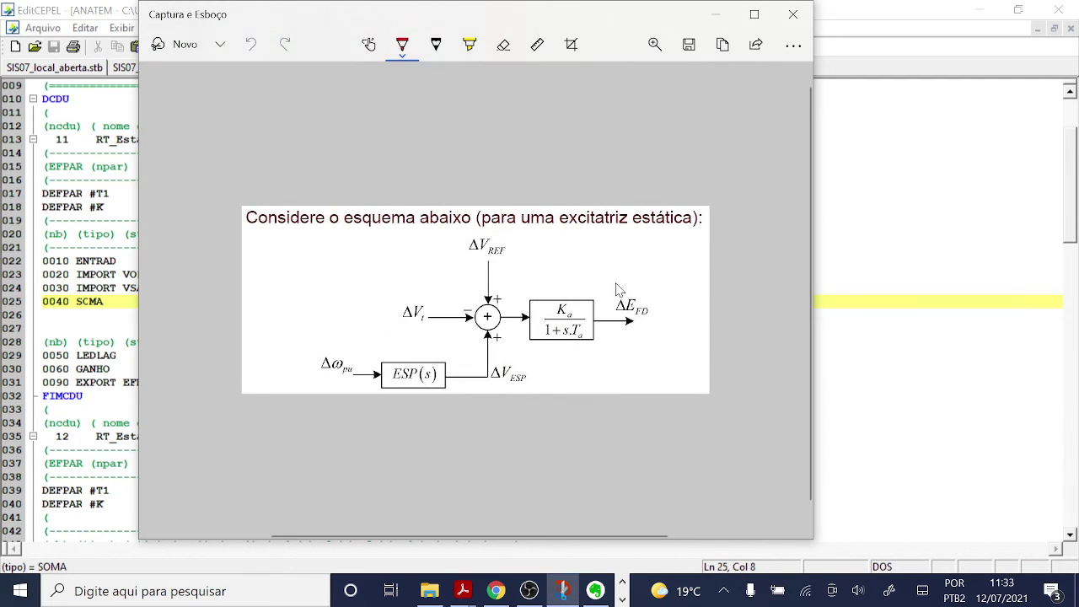
pyautogui.moveTo(418, 16); pyautogui.dragTo(625, 18)
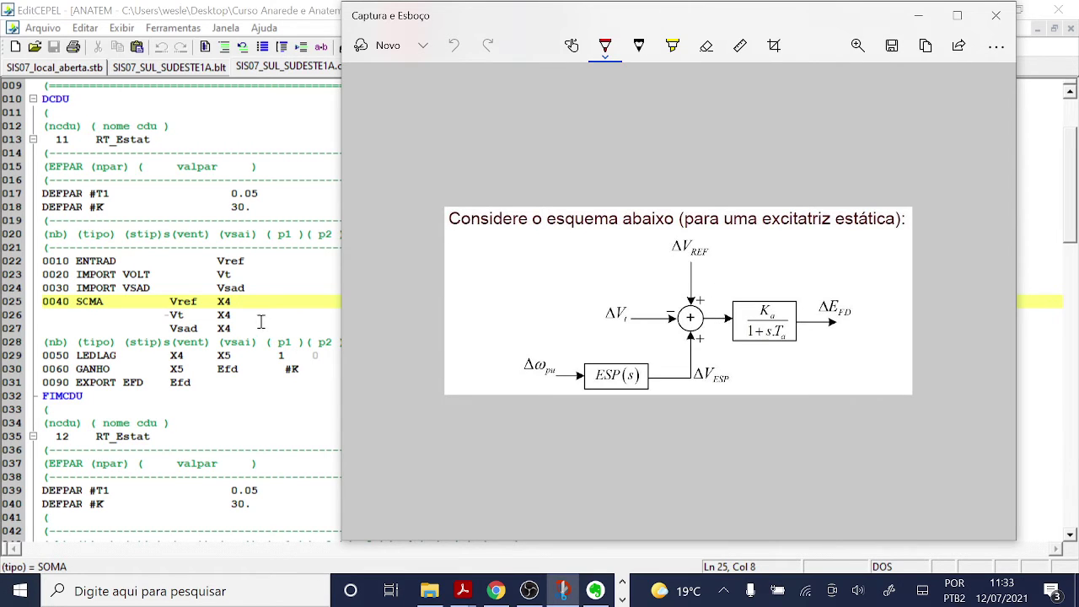
pyautogui.click(237, 301)
pyautogui.click(237, 315)
pyautogui.click(237, 328)
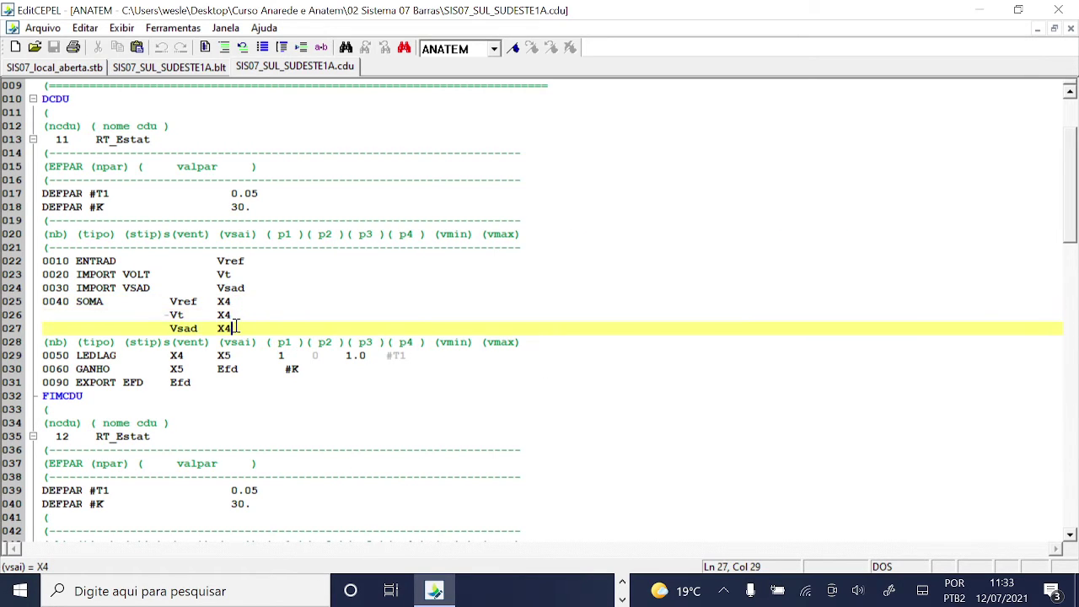
# Examine the input and output variables of block 0050 in CDU 11 and select its type name LEDLAG.
pyautogui.moveTo(44, 355); pyautogui.dragTo(195, 355)
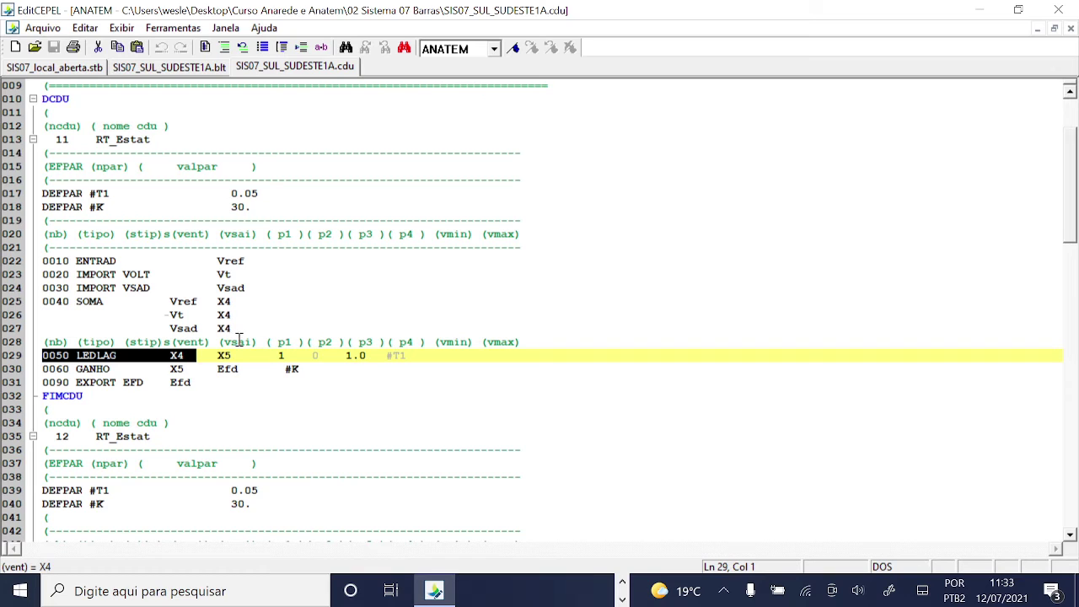
pyautogui.click(214, 355)
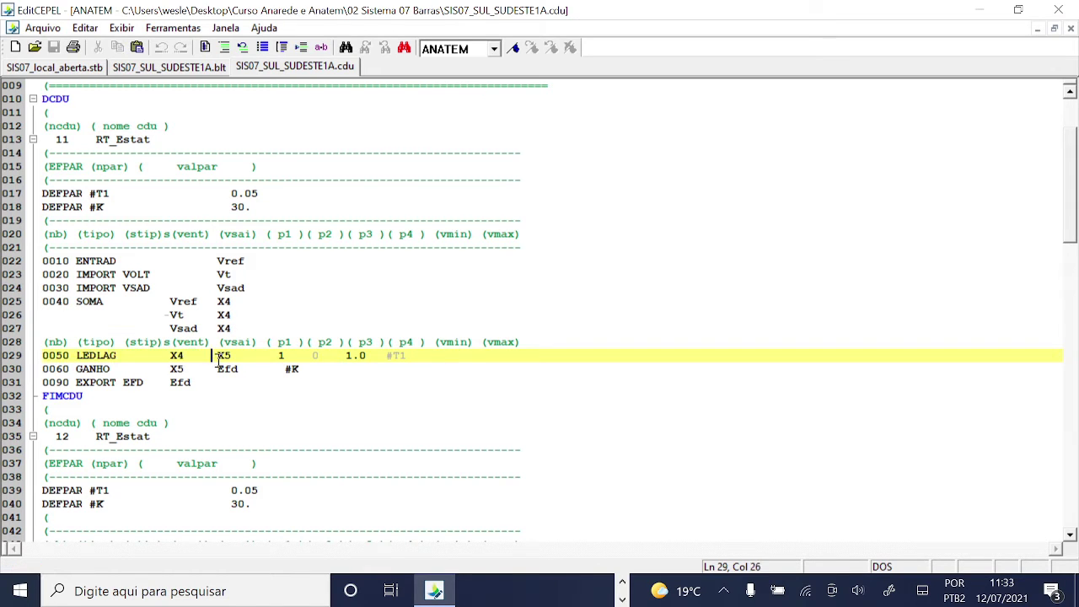
pyautogui.click(122, 356)
pyautogui.hotkey('shift', 'Left')
pyautogui.hotkey('shift', 'Left')
pyautogui.hotkey('shift', 'Left')
pyautogui.hotkey('shift', 'Left')
pyautogui.hotkey('shift', 'Left')
pyautogui.hotkey('shift', 'Left')
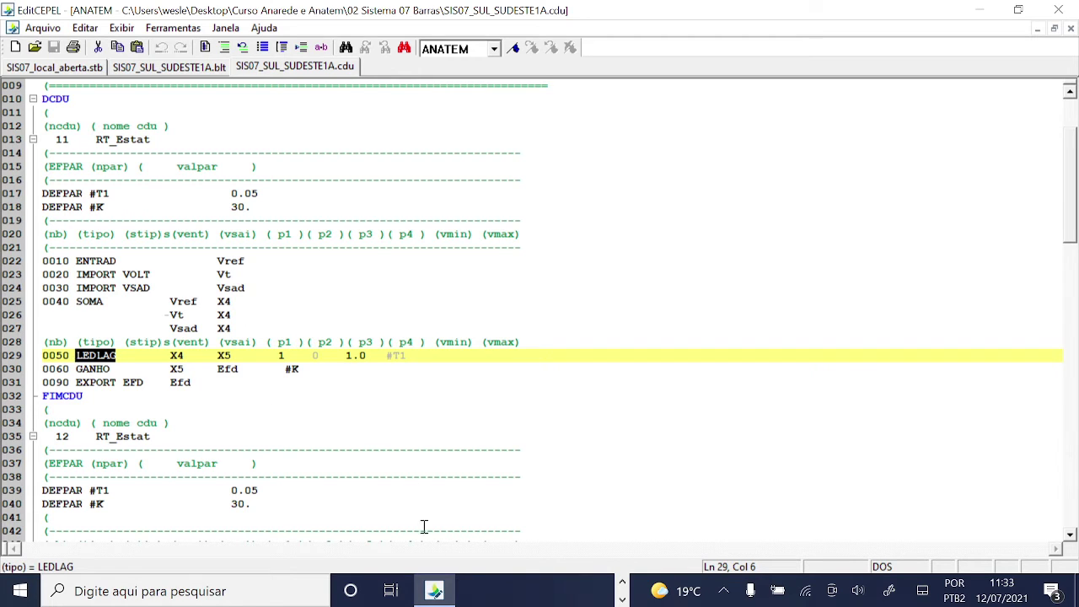
# Switch to Anatem - Manual.pdf in Acrobat Reader and search for LEDLAG, stepping through the matches to the CDU dynamic blocks section.
pyautogui.click(622, 586)
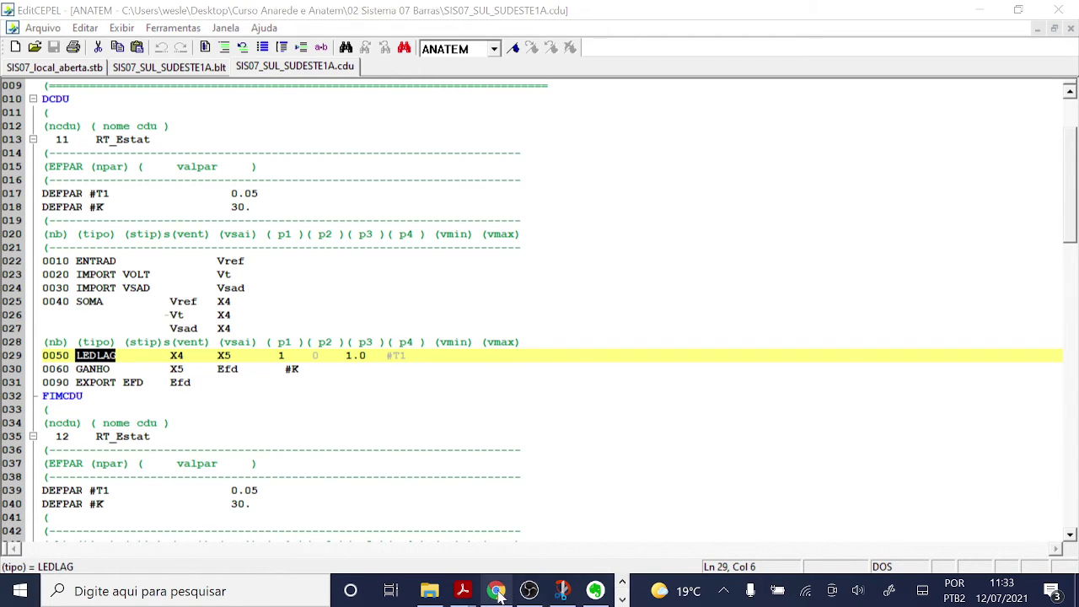
pyautogui.moveTo(475, 588)
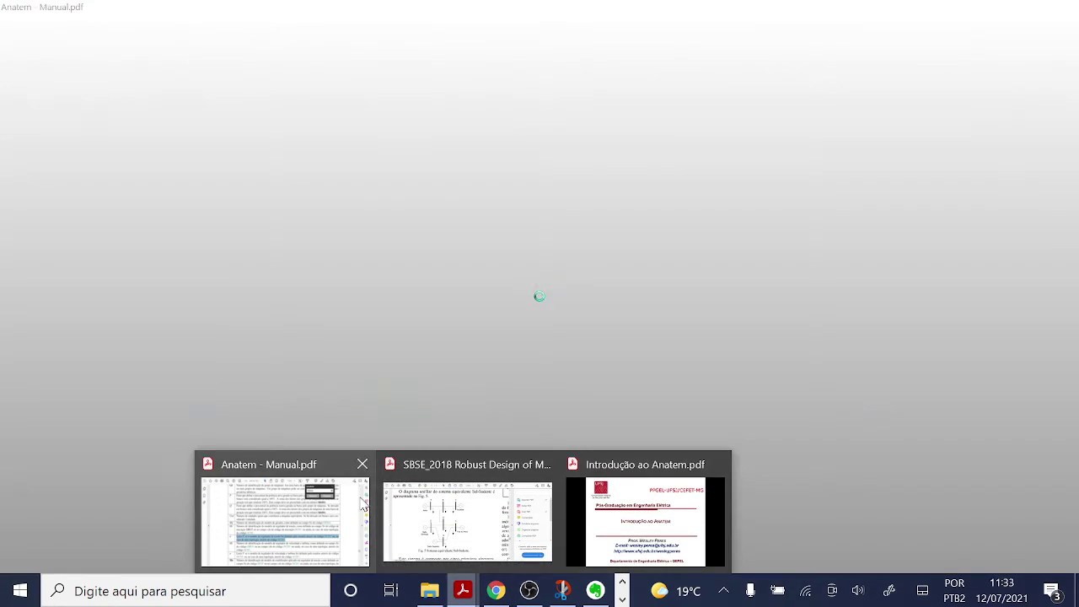
pyautogui.click(346, 509)
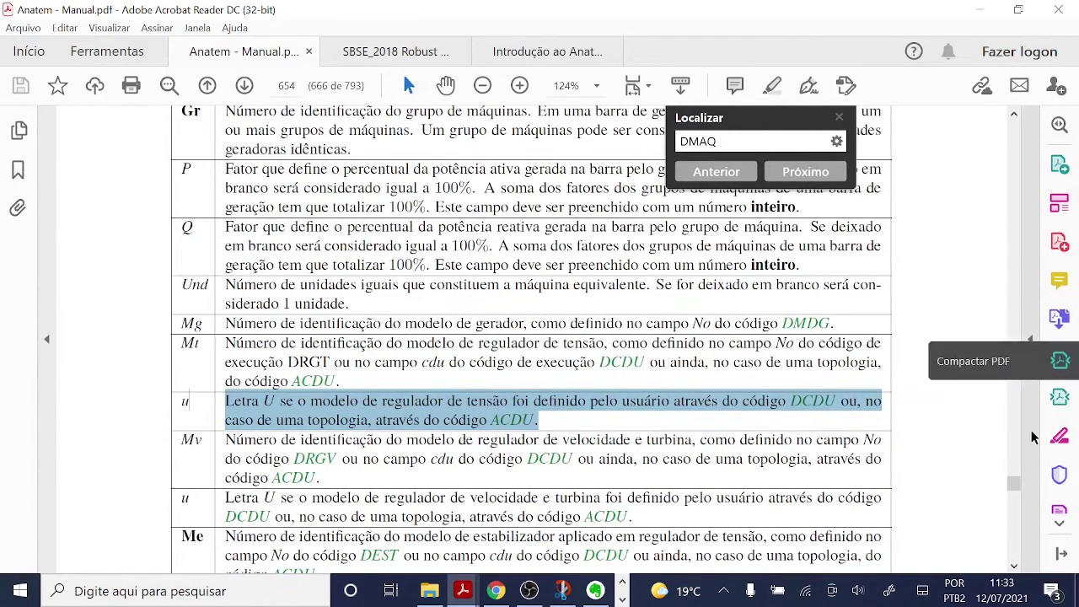
pyautogui.doubleClick(712, 141)
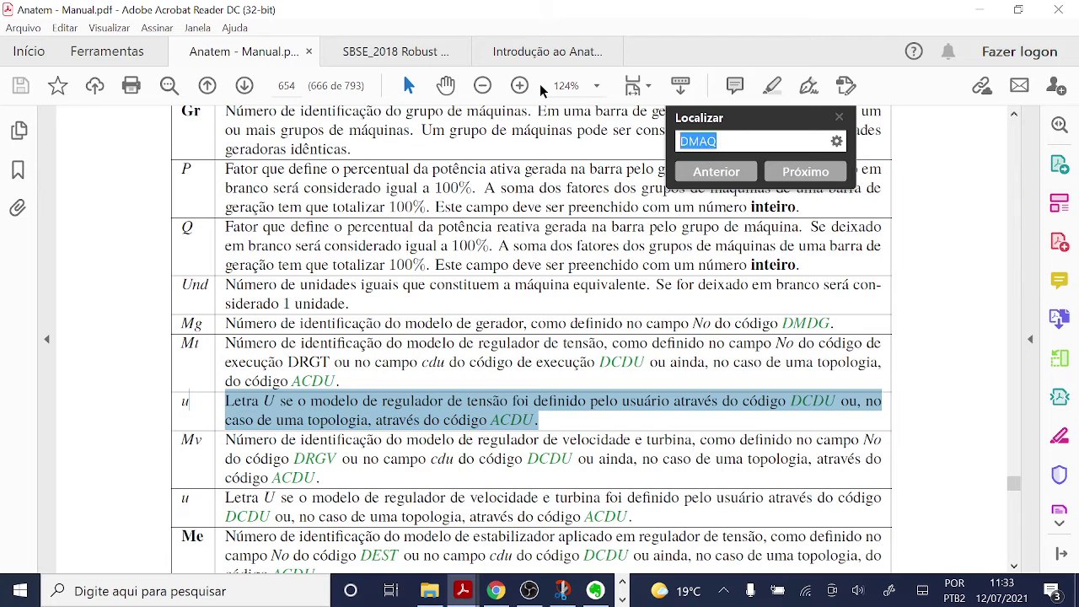
pyautogui.write('LEDLAG')
pyautogui.press('Return')
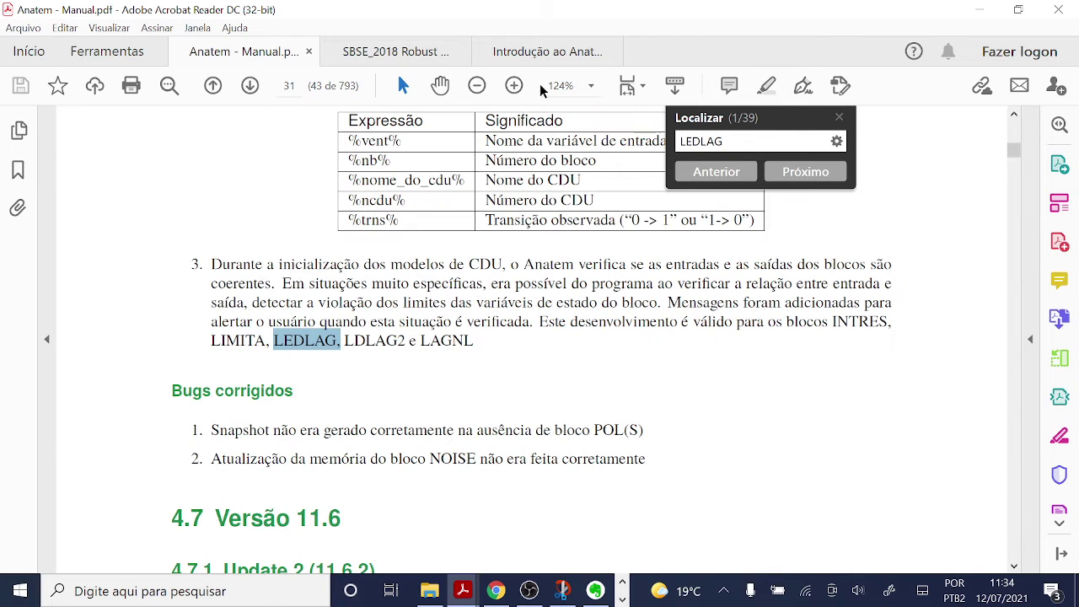
pyautogui.press('Return')
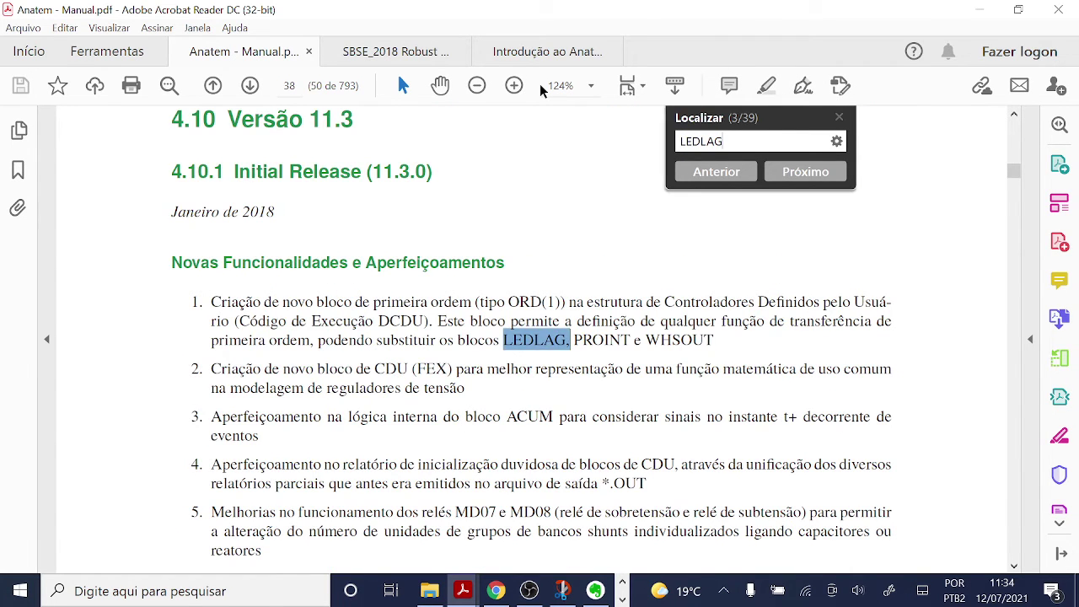
pyautogui.press('Return')
pyautogui.press('Return')
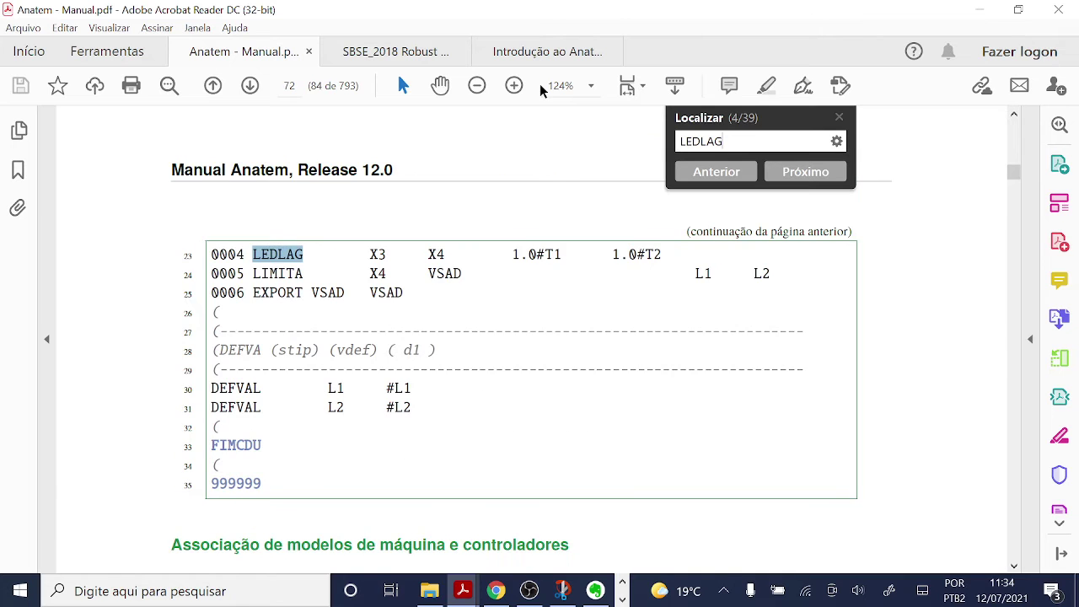
pyautogui.press('Return')
pyautogui.press('Return')
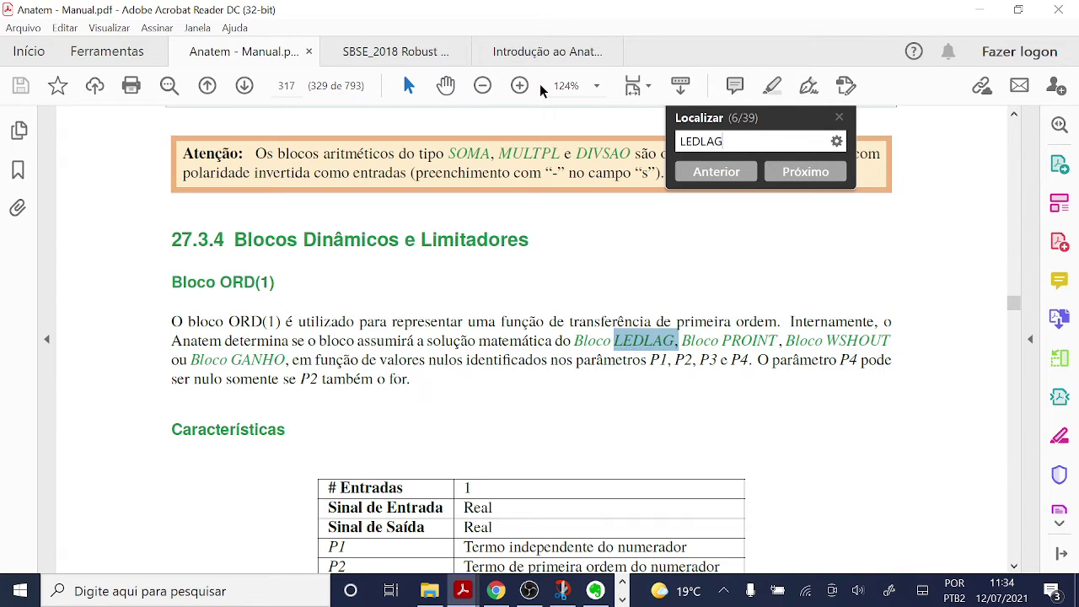
pyautogui.press('Return')
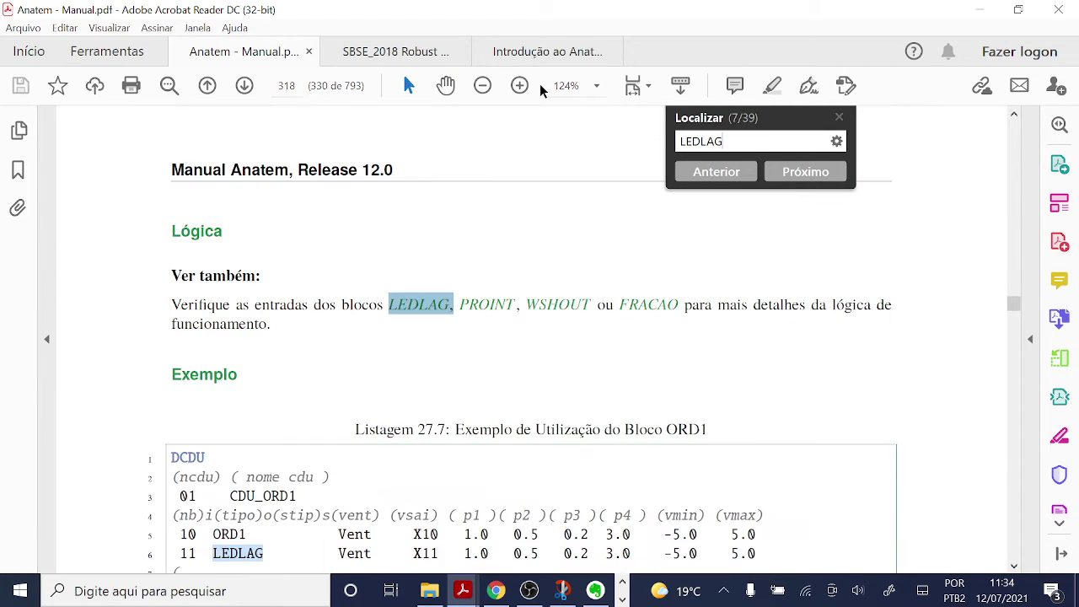
# Examine the manual's ORD(1) block description, its P1 to P4 parameters and the transfer function diagram.
pyautogui.scroll(10, 232, 211)
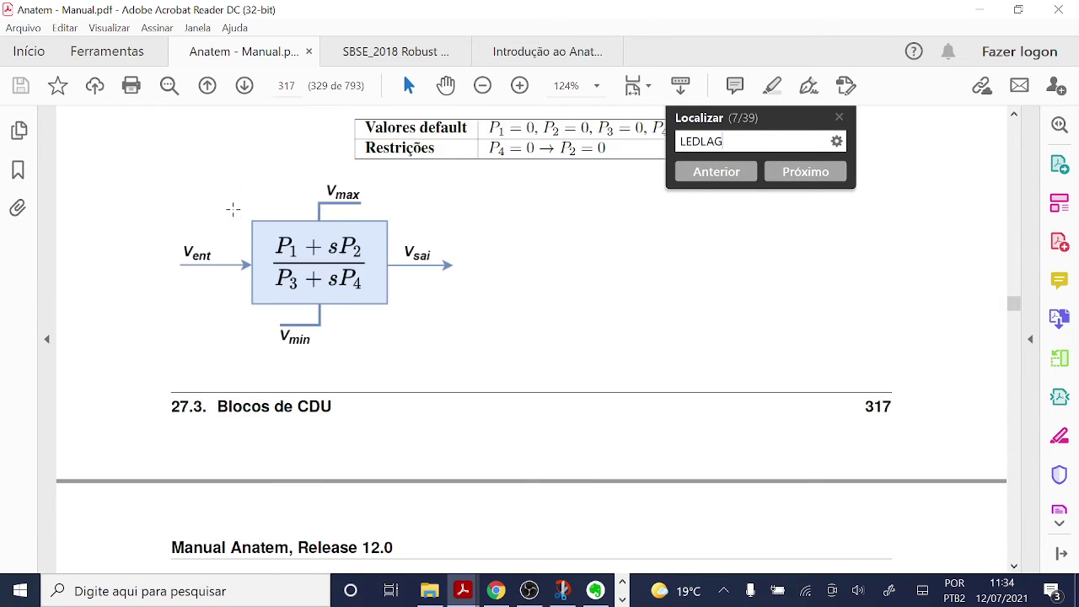
pyautogui.scroll(3, 239, 215)
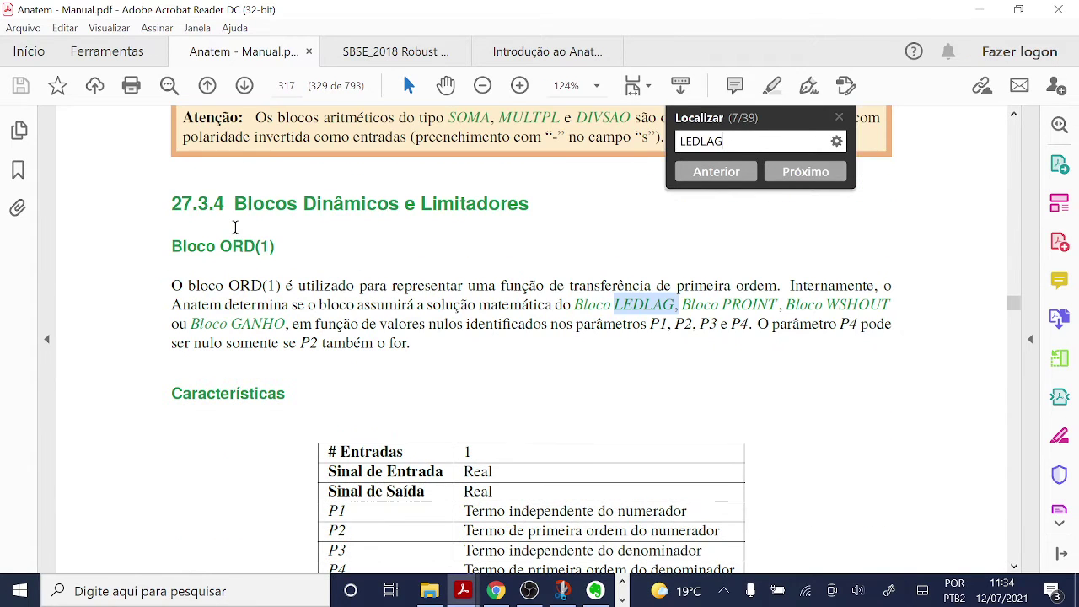
pyautogui.scroll(-4, 283, 258)
pyautogui.scroll(-4, 283, 258)
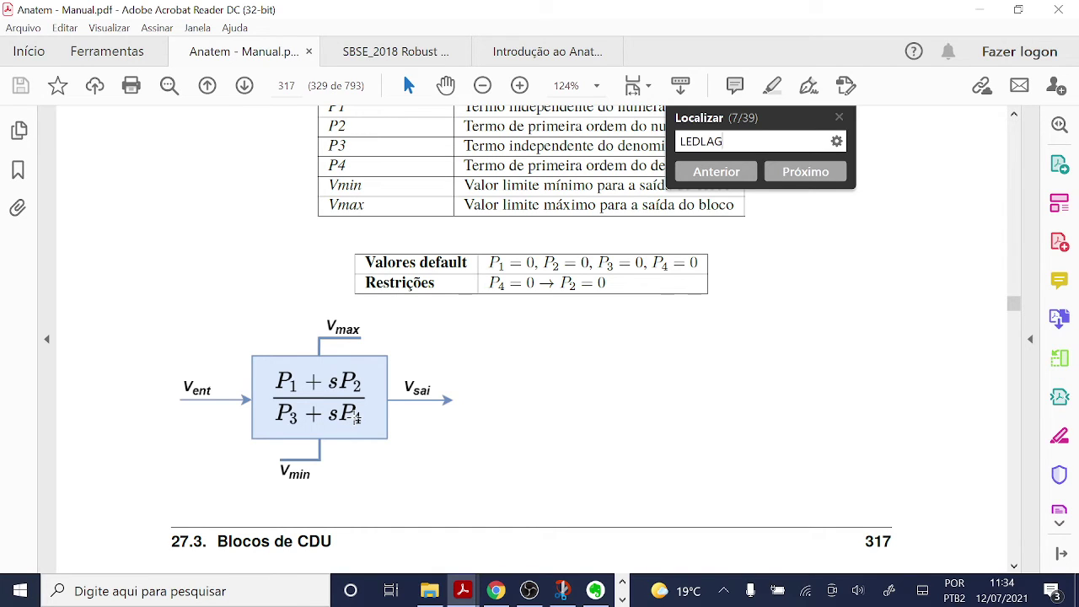
# Check the exciter transfer function in Captura e Esboço, then examine the p1 to p4 columns above the LEDLAG block in EditCEPEL.
pyautogui.click(562, 590)
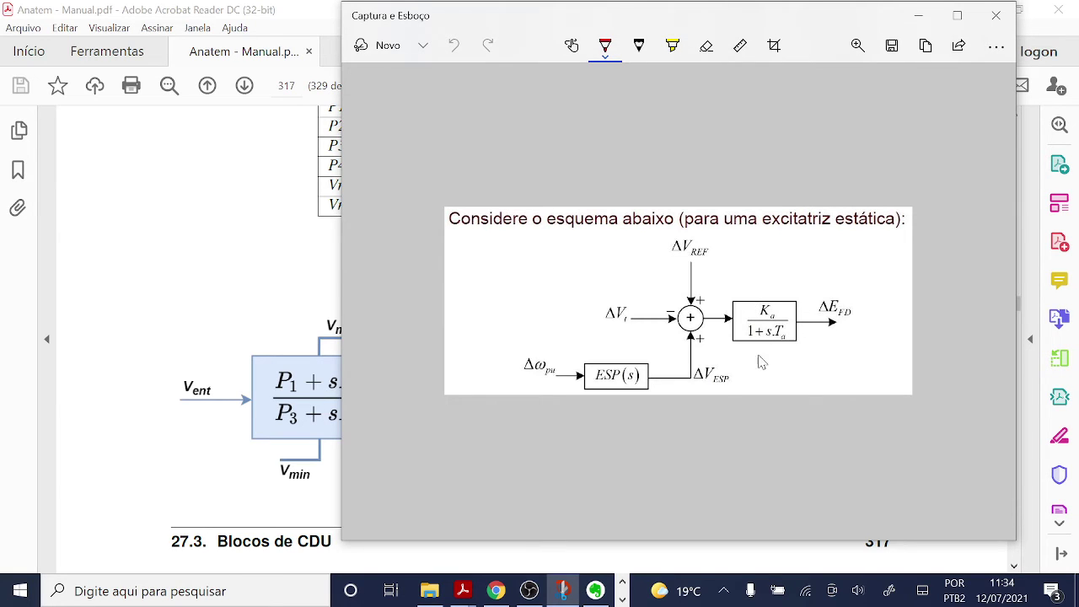
pyautogui.click(622, 600)
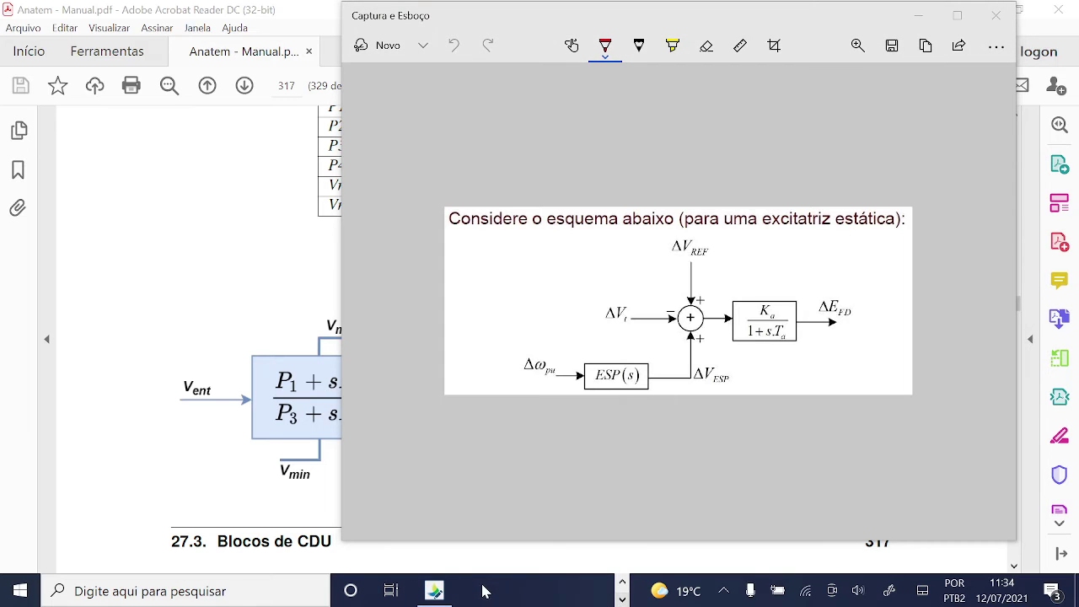
pyautogui.click(434, 590)
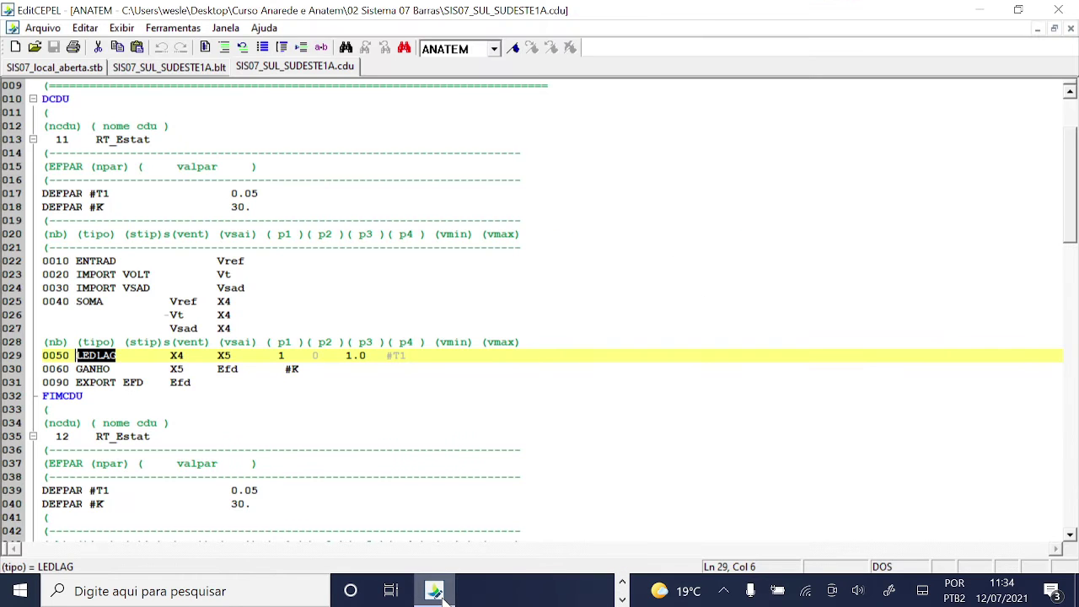
pyautogui.click(284, 330)
pyautogui.click(305, 341)
pyautogui.click(361, 342)
pyautogui.click(420, 341)
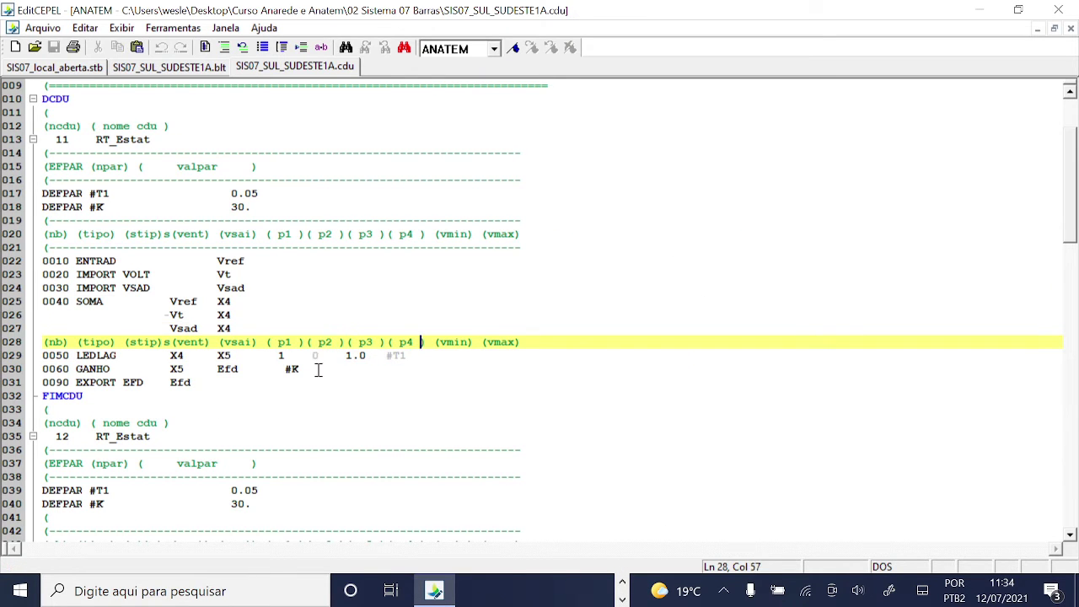
# Examine the 0050 LEDLAG line of CDU 11, from its X4 input and X5 output across its parameter columns.
pyautogui.moveTo(46, 367); pyautogui.dragTo(233, 357)
pyautogui.click(177, 356)
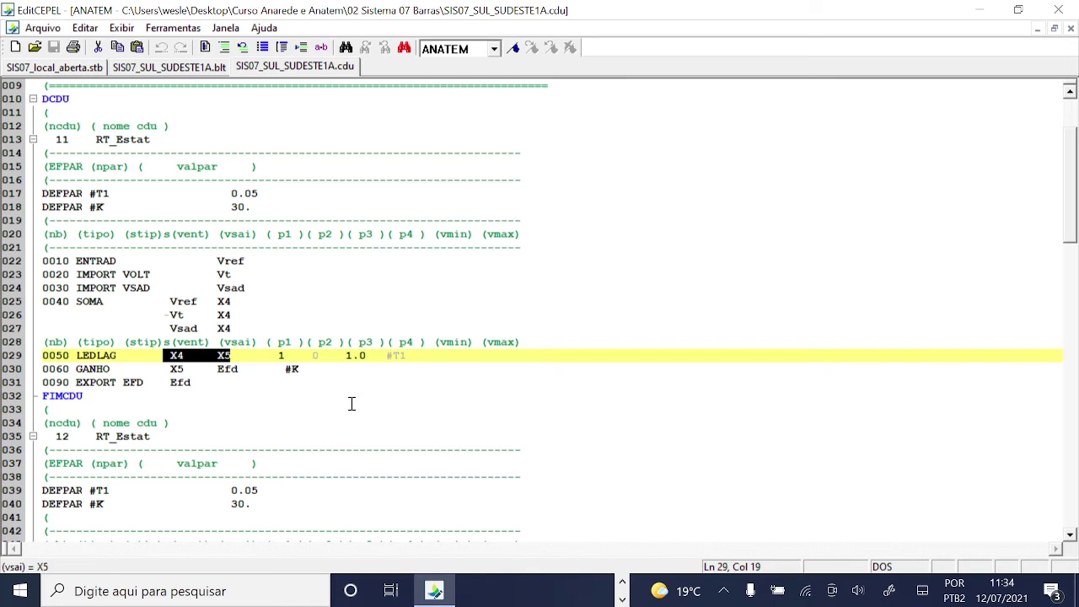
pyautogui.press('Right')
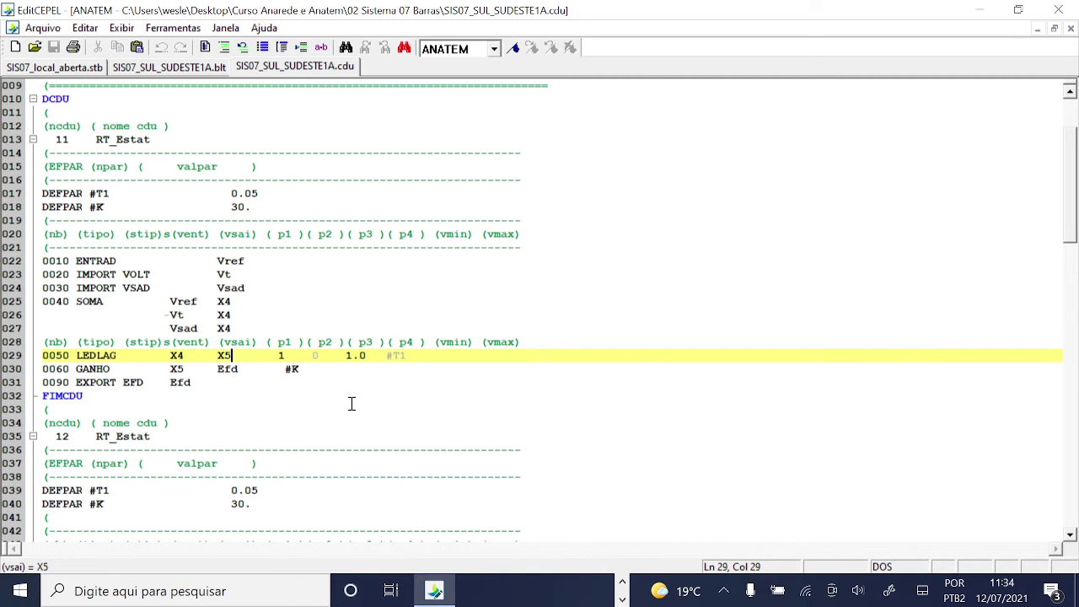
pyautogui.press('Tab')
pyautogui.press('Right')
pyautogui.press('Right')
pyautogui.press('Right')
pyautogui.press('Left')
pyautogui.press('Left')
pyautogui.press('Left')
pyautogui.press('Right')
pyautogui.press('Right')
pyautogui.press('Right')
pyautogui.press('Right')
pyautogui.press('Right')
pyautogui.press('Right')
pyautogui.press('Right')
pyautogui.press('Right')
pyautogui.press('Right')
pyautogui.press('Right')
pyautogui.press('Right')
pyautogui.press('Right')
pyautogui.press('Right')
pyautogui.press('Right')
pyautogui.press('Left')
pyautogui.press('Left')
pyautogui.press('Left')
pyautogui.press('Left')
pyautogui.press('Left')
pyautogui.press('Left')
pyautogui.press('Left')
pyautogui.press('Left')
pyautogui.press('Left')
pyautogui.press('Left')
pyautogui.press('Left')
pyautogui.press('Left')
pyautogui.press('Left')
pyautogui.press('Left')
pyautogui.press('Left')
pyautogui.press('Left')
pyautogui.press('Left')
pyautogui.press('Left')
pyautogui.press('Left')
pyautogui.press('Left')
pyautogui.press('Right')
# Examine the 0060 GANHO block of CDU 11, covering its X5 input, Efd output and #K gain parameter.
pyautogui.press('Down')
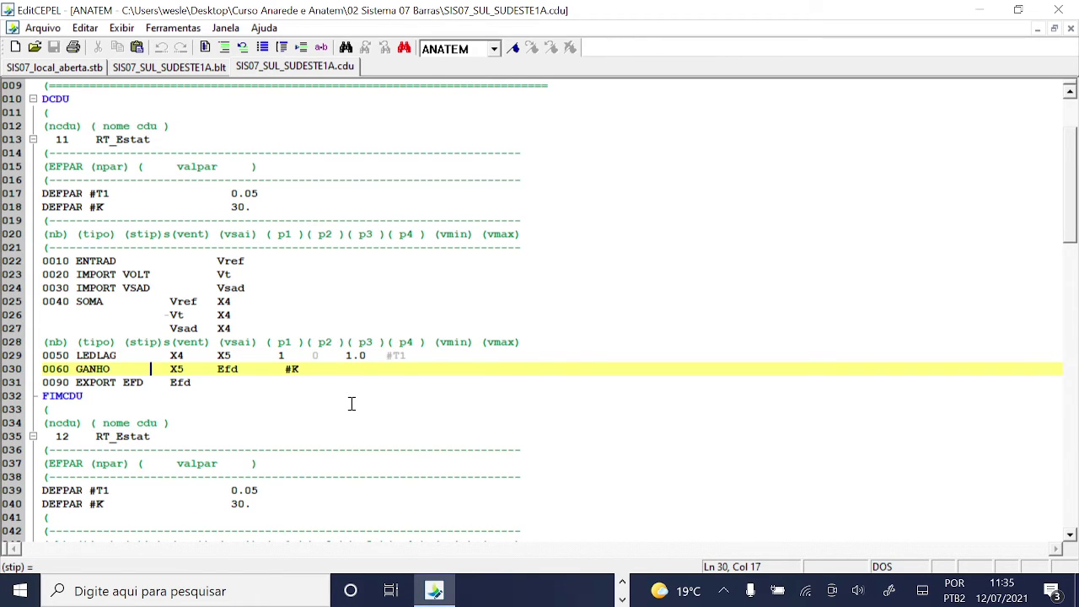
pyautogui.press('Up')
pyautogui.press('Down')
pyautogui.press('Right')
pyautogui.press('Right')
pyautogui.press('Right')
pyautogui.press('Right')
pyautogui.press('Right')
pyautogui.press('Right')
pyautogui.press('Right')
pyautogui.press('Right')
pyautogui.press('Right')
pyautogui.click(118, 370)
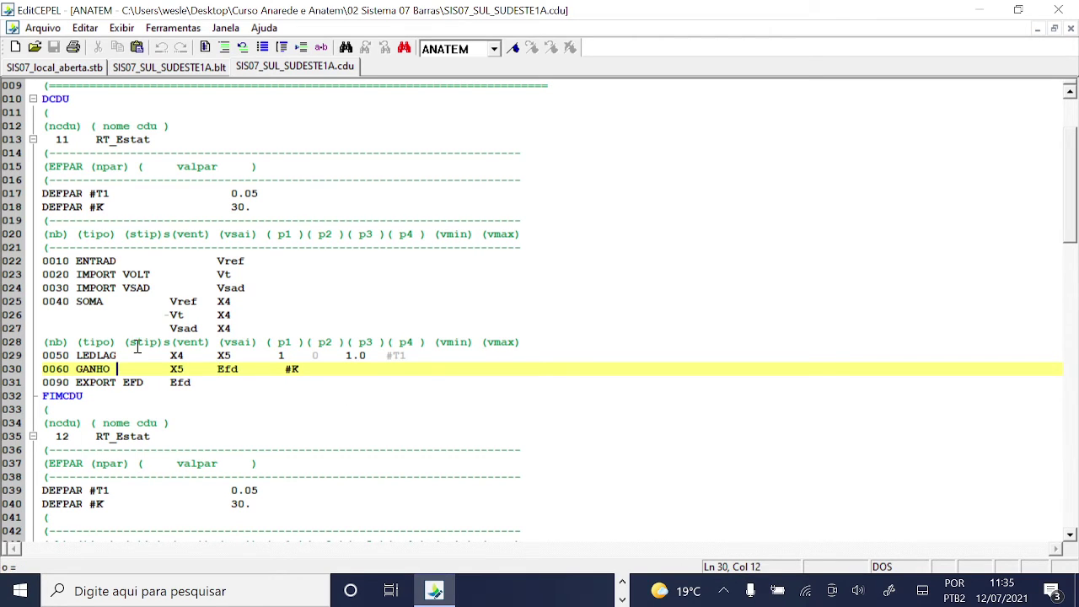
pyautogui.click(177, 368)
pyautogui.doubleClick(220, 368)
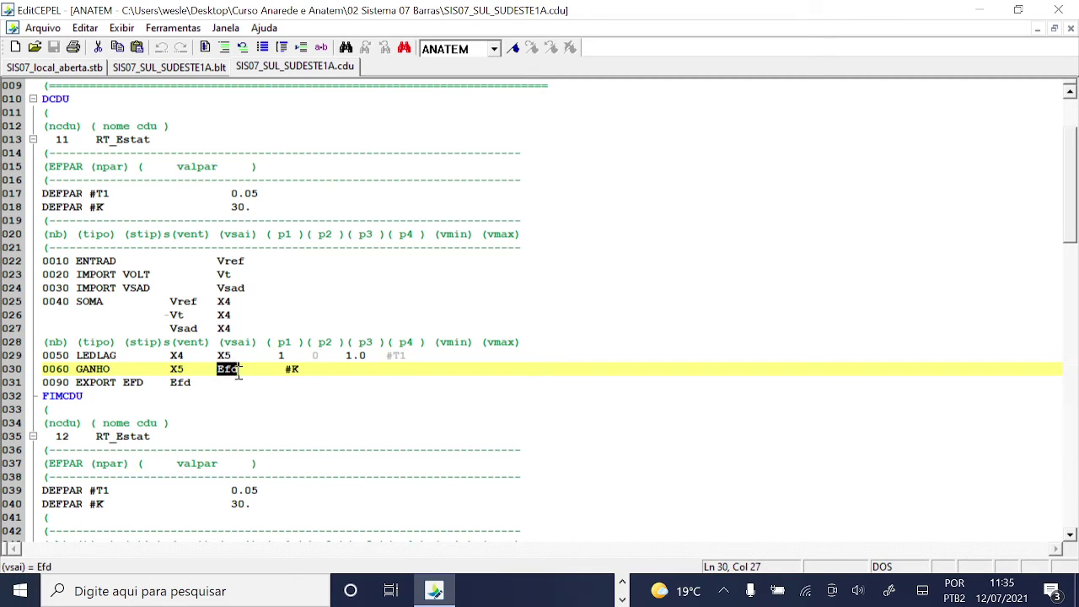
pyautogui.click(306, 368)
pyautogui.doubleClick(290, 369)
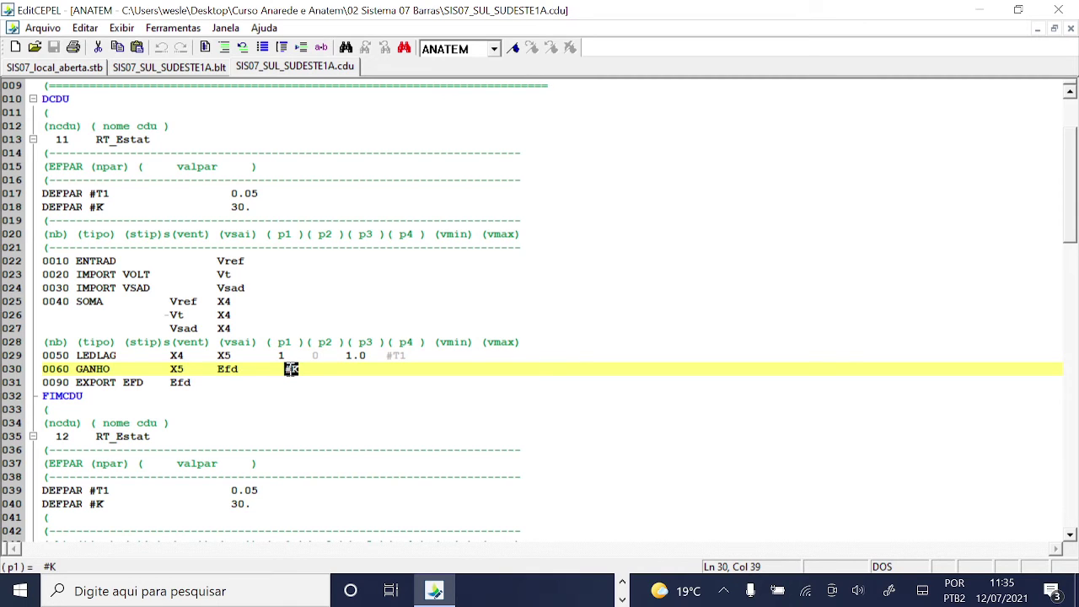
# Check the DEFPAR definitions of #K and #T1, and the EXPORT EFD line that closes CDU 11.
pyautogui.click(133, 206)
pyautogui.click(235, 207)
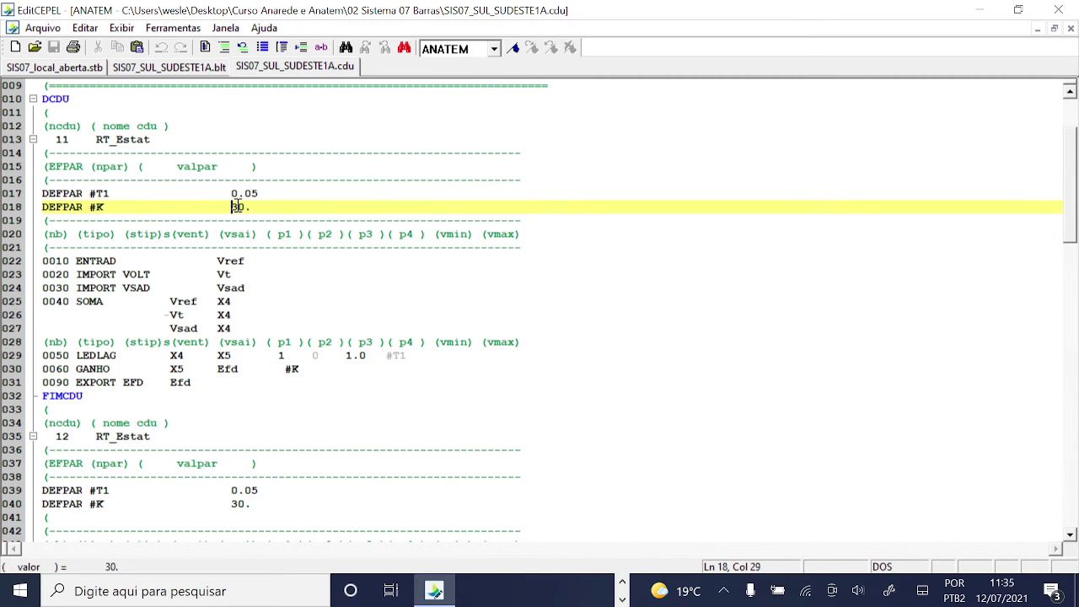
pyautogui.click(246, 194)
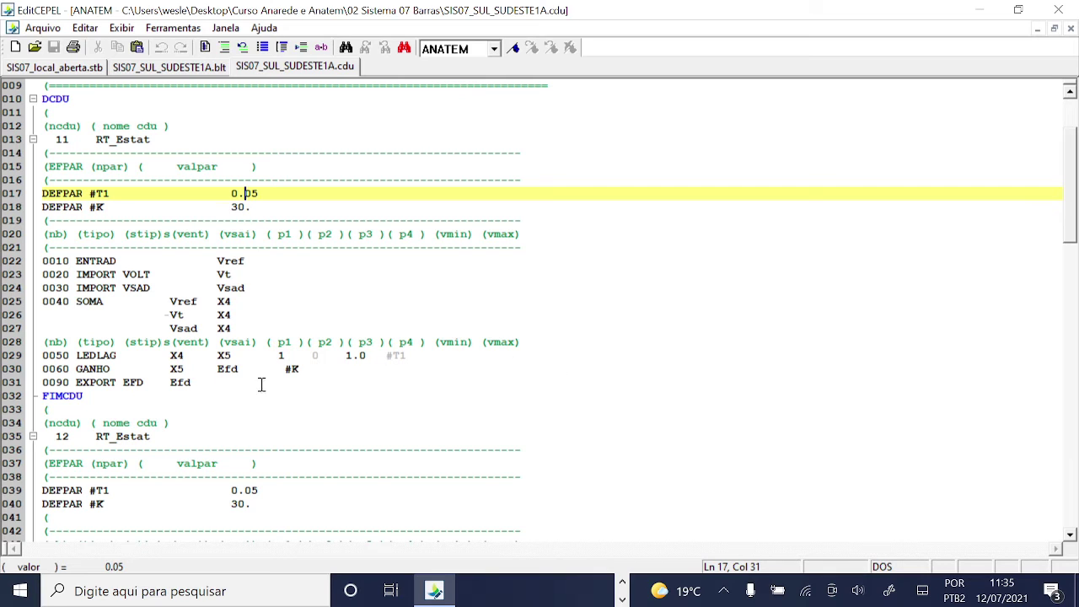
pyautogui.click(199, 382)
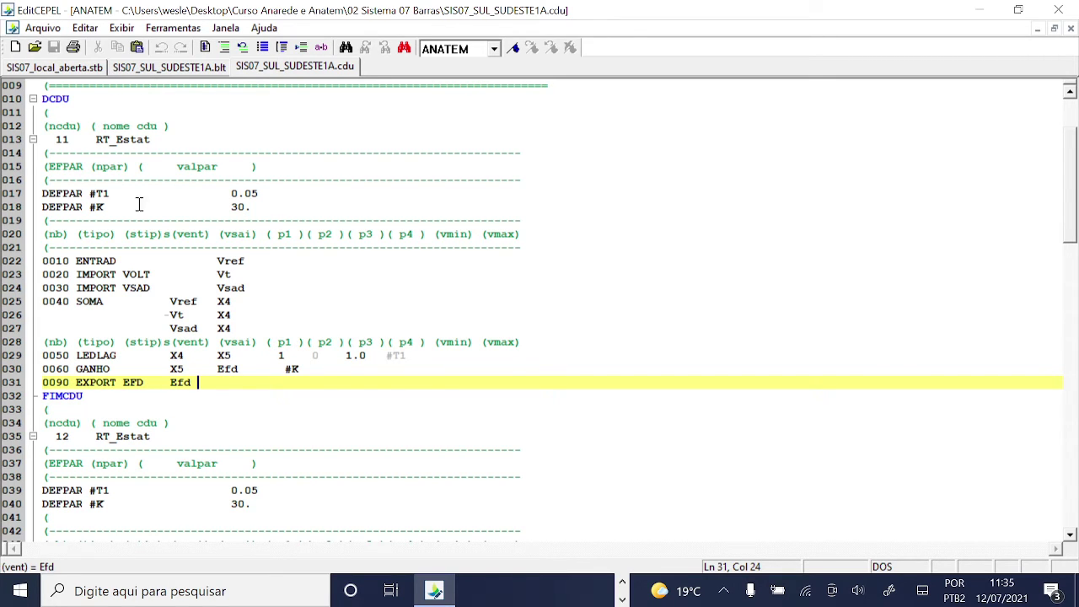
# Switch to SIS07_SUL_SUDESTE1A.blt and examine the DMDG MD02 execution code above the generator models.
pyautogui.click(201, 67)
pyautogui.scroll(2, 195, 177)
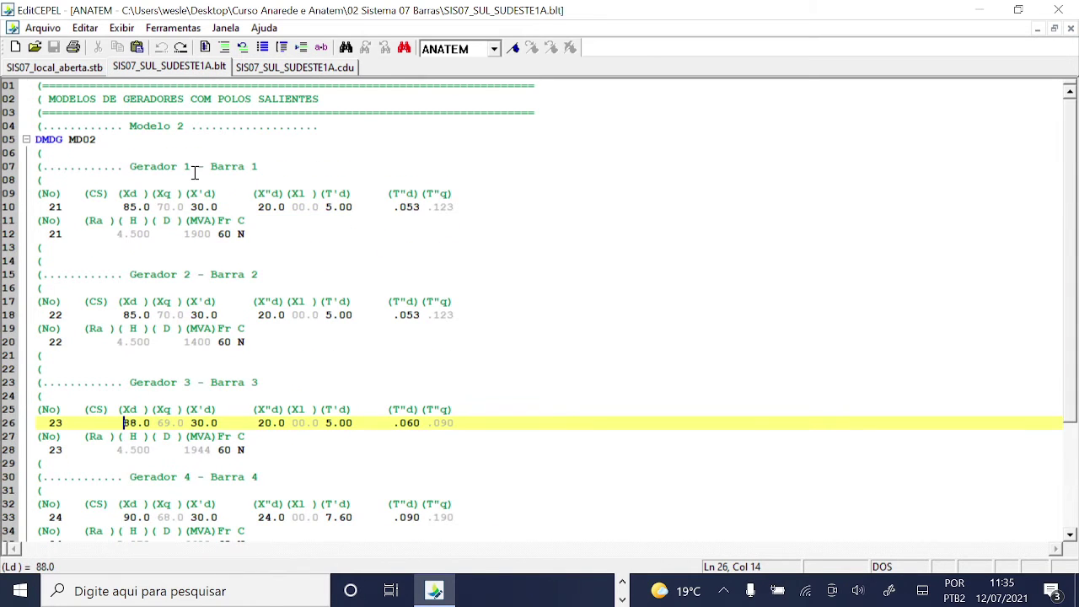
pyautogui.click(100, 139)
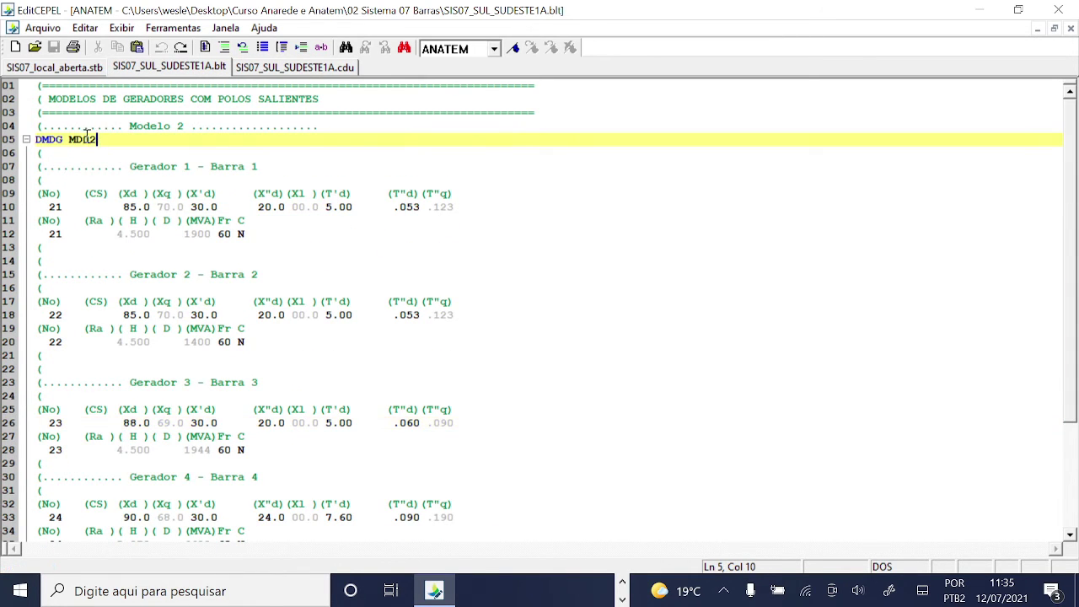
pyautogui.click(51, 139)
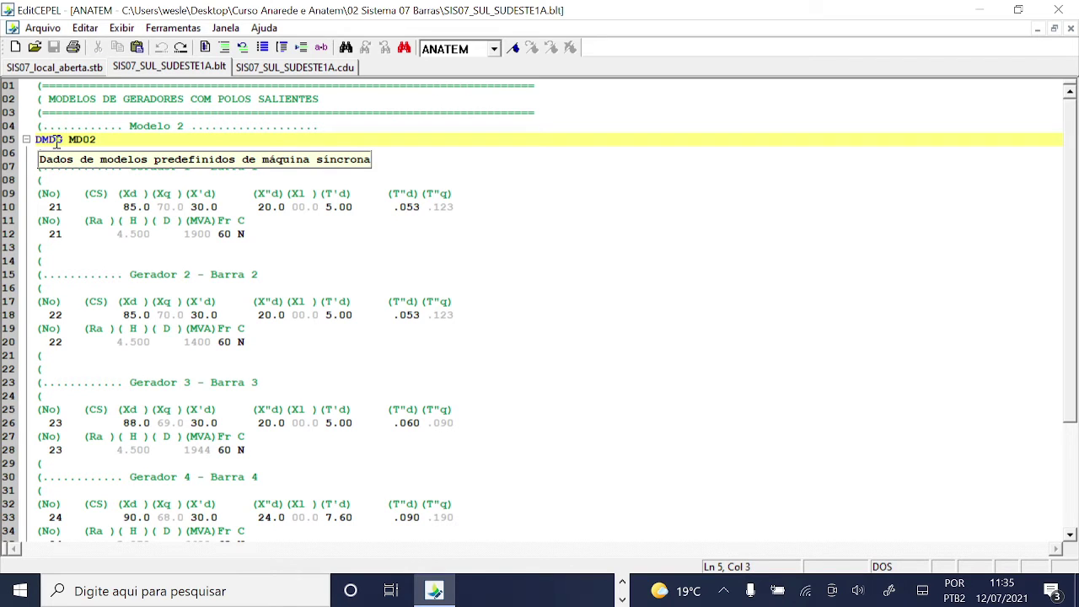
pyautogui.moveTo(64, 139); pyautogui.dragTo(59, 139)
pyautogui.click(64, 137)
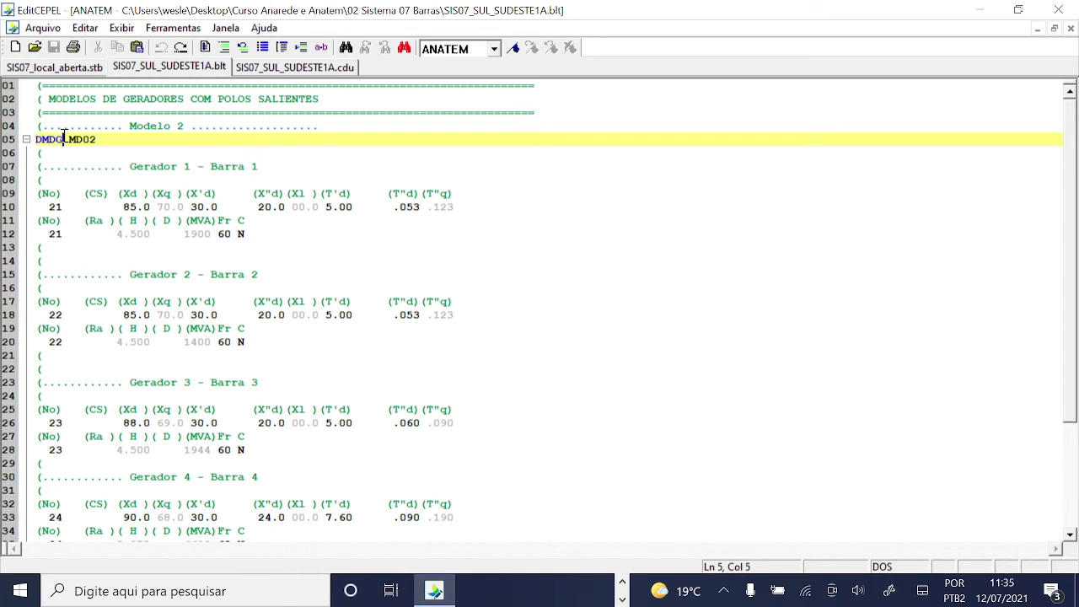
pyautogui.doubleClick(63, 139)
# Look at the end of CDU 11 in the .cdu file, then examine the DMAQ machine rows in SIS07_local_aberta.stb down to bus 7.
pyautogui.click(300, 69)
pyautogui.scroll(-4, 211, 322)
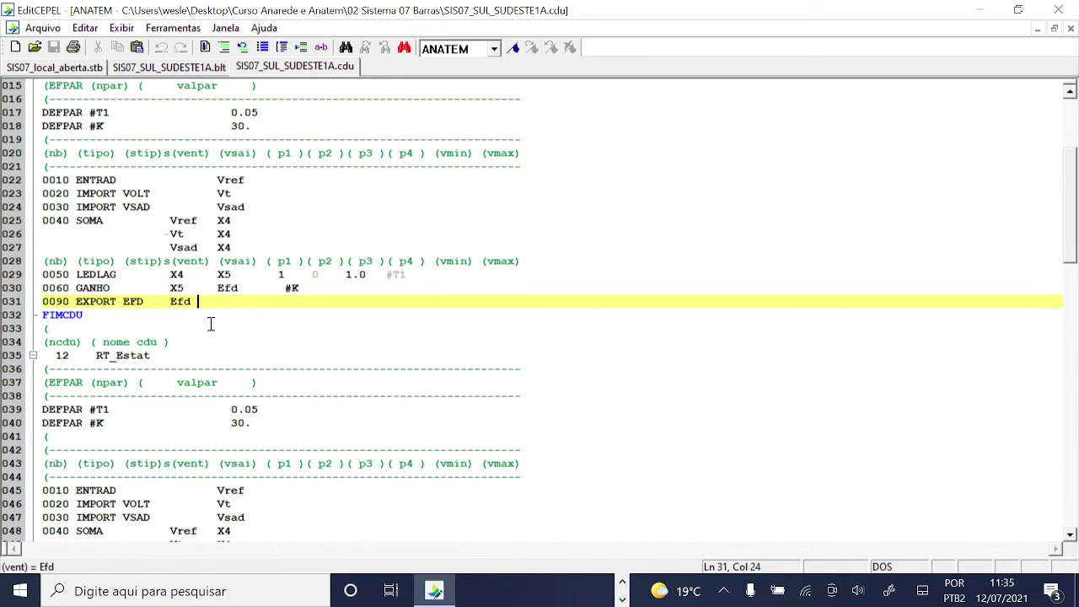
pyautogui.click(60, 67)
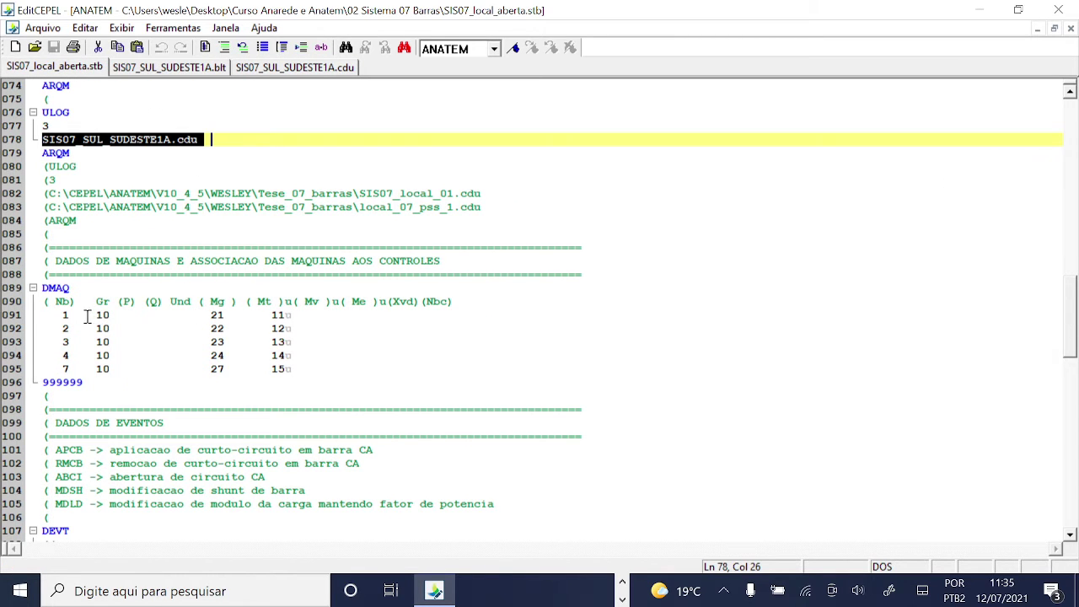
pyautogui.moveTo(84, 314); pyautogui.dragTo(326, 366)
pyautogui.click(305, 354)
pyautogui.click(289, 368)
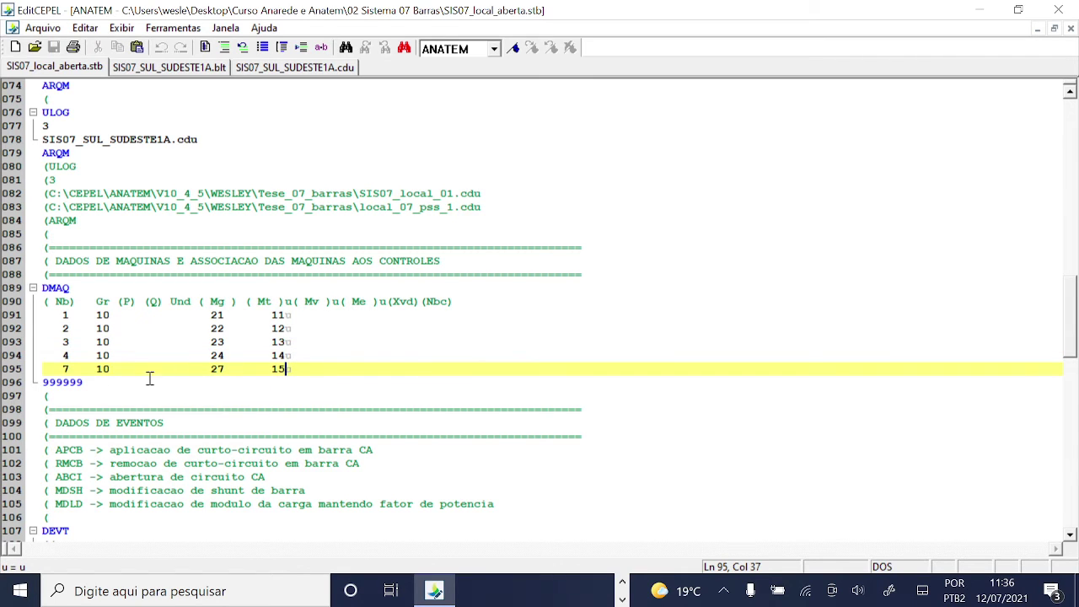
pyautogui.moveTo(52, 370); pyautogui.dragTo(288, 369)
# Return to SIS07_SUL_SUDESTE1A.cdu and highlight the complete definition of CDU 15 at the end of the file.
pyautogui.click(300, 67)
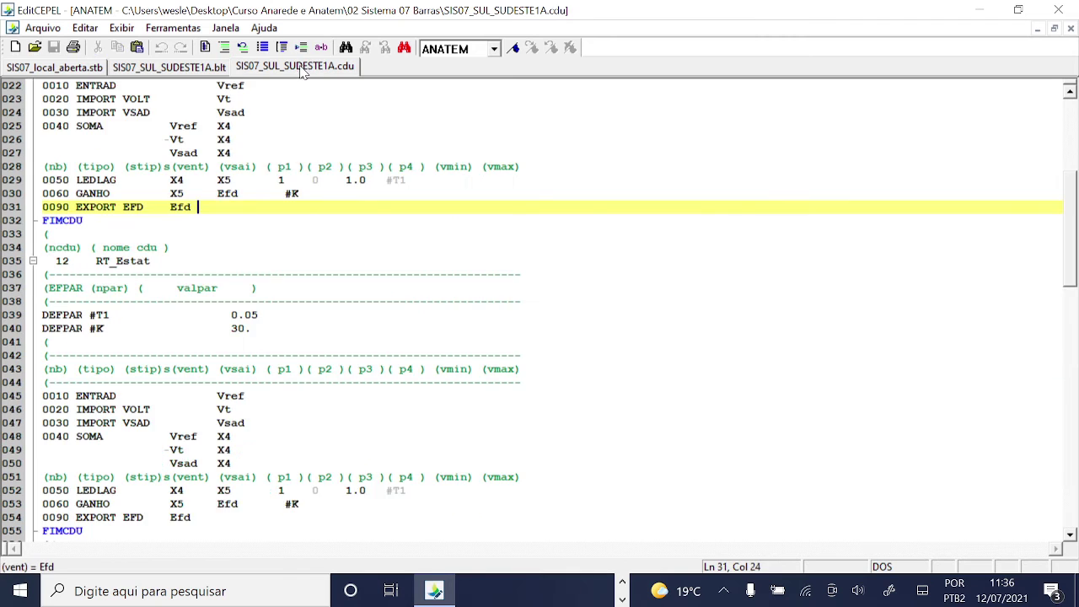
pyautogui.scroll(-12, 177, 337)
pyautogui.scroll(-11, 196, 325)
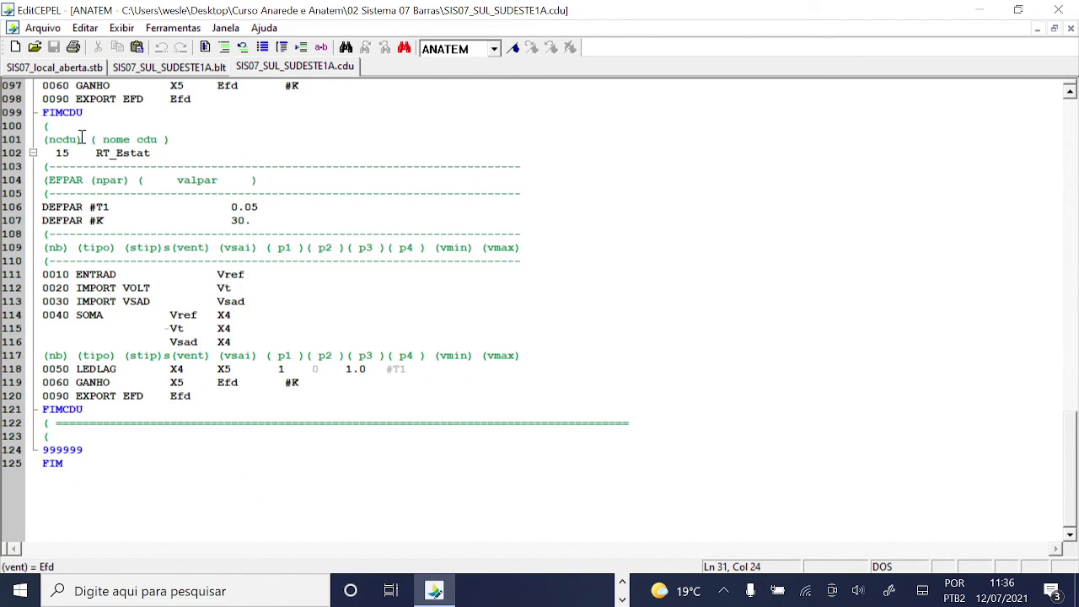
pyautogui.moveTo(62, 138); pyautogui.dragTo(130, 409)
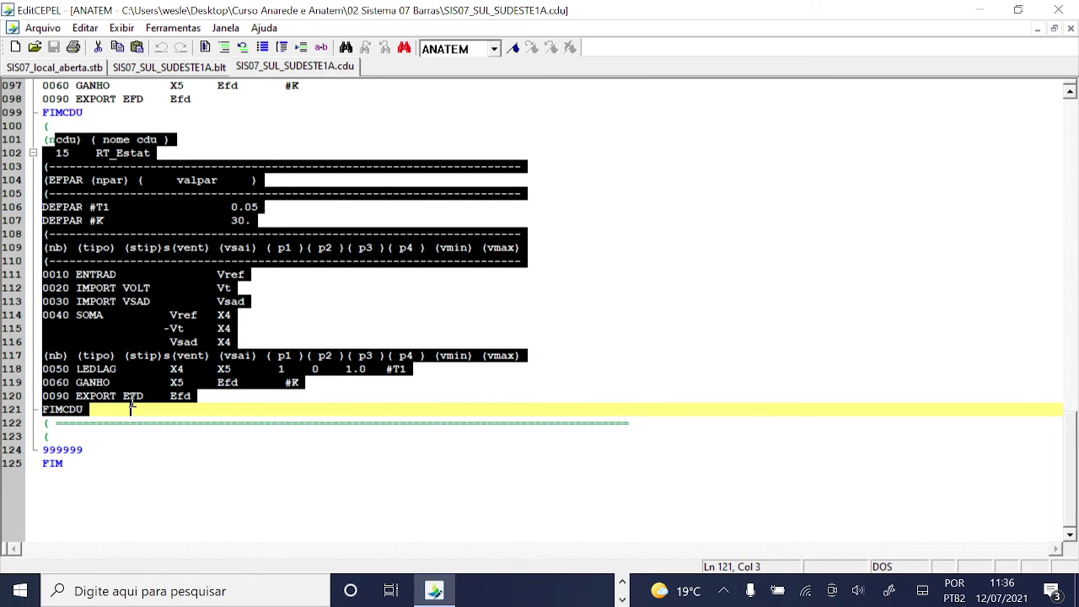
pyautogui.click(145, 382)
# Examine the block numbering in CDU 14, and highlight the RT_Estat definitions of CDU 13 and CDU 14.
pyautogui.scroll(3, 149, 388)
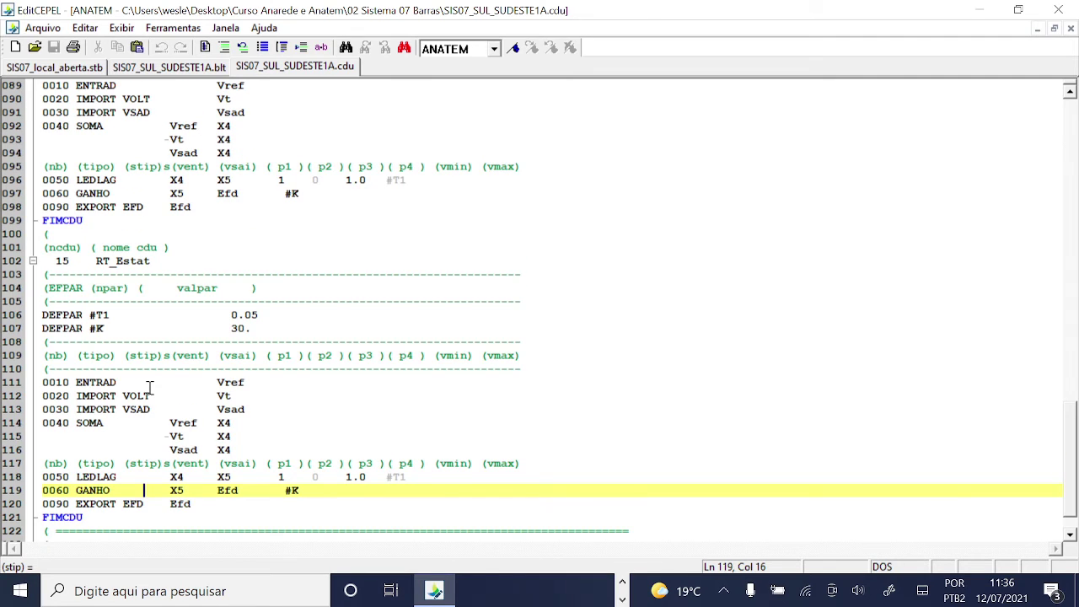
pyautogui.scroll(4, 148, 387)
pyautogui.click(49, 220)
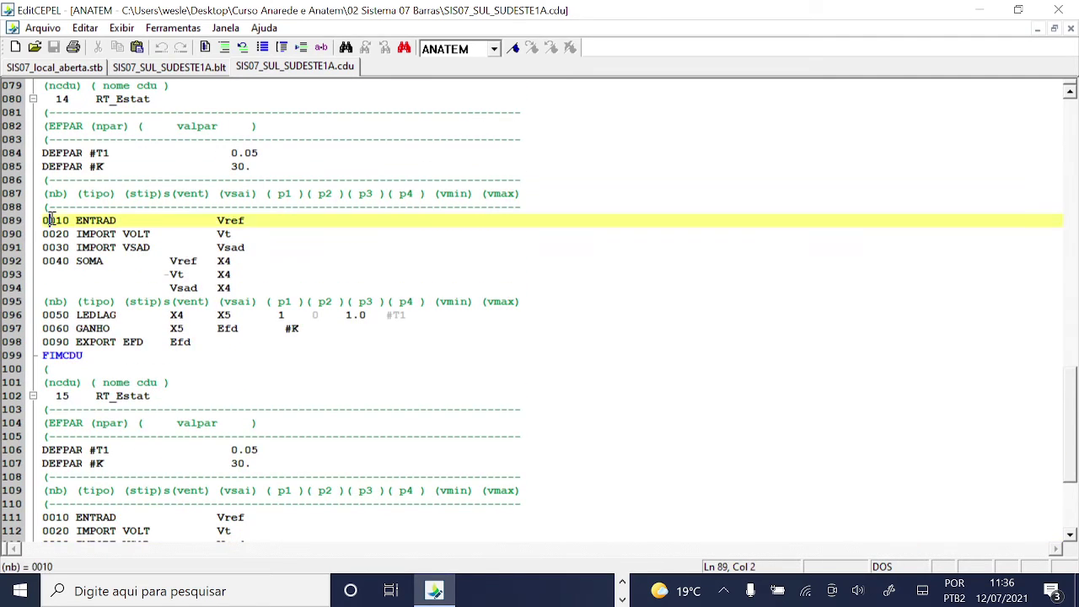
pyautogui.click(54, 234)
pyautogui.click(55, 248)
pyautogui.click(59, 261)
pyautogui.scroll(2, 65, 292)
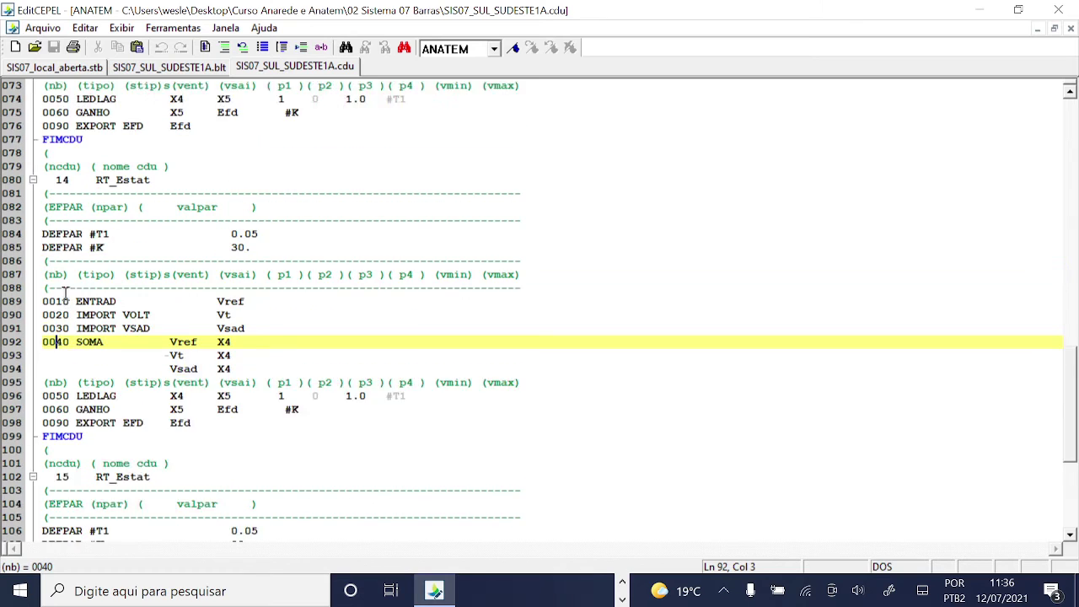
pyautogui.scroll(7, 65, 293)
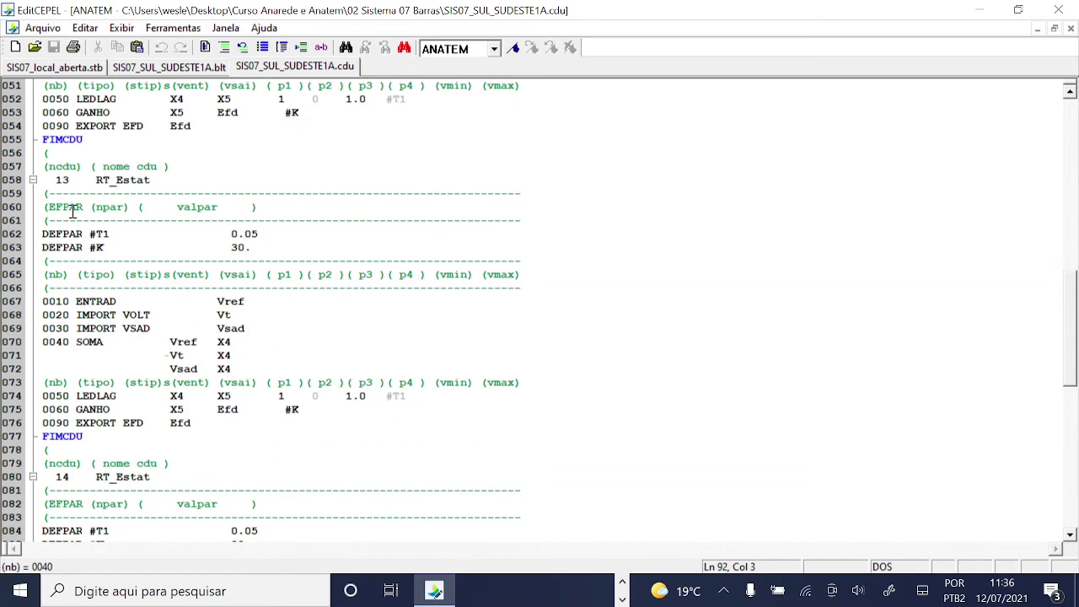
pyautogui.moveTo(48, 166); pyautogui.dragTo(118, 420)
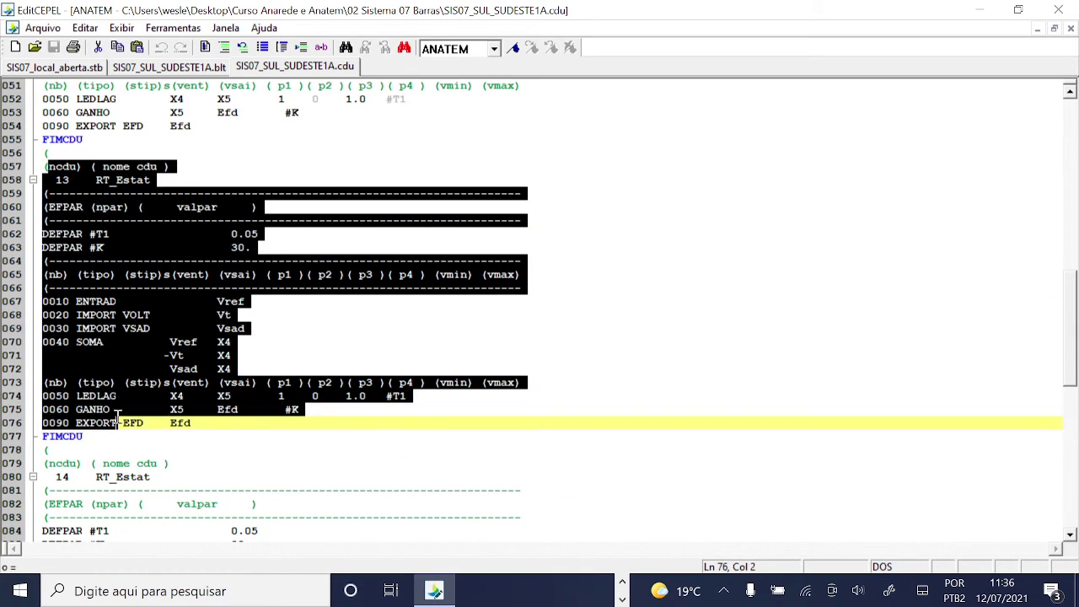
pyautogui.scroll(-6, 118, 422)
pyautogui.moveTo(90, 274); pyautogui.dragTo(118, 491)
# Switch to SIS07_local_aberta.stb and highlight the DADOS DE EVENTOS heading below the DMAQ machine data.
pyautogui.click(92, 67)
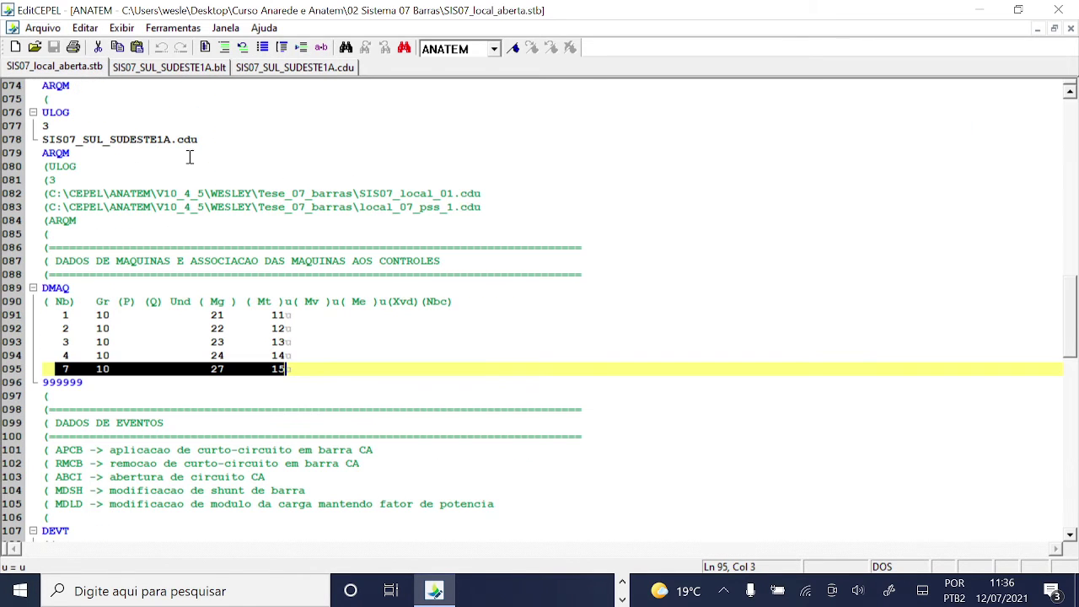
pyautogui.scroll(-3, 250, 352)
pyautogui.scroll(3, 250, 353)
pyautogui.scroll(-3, 250, 354)
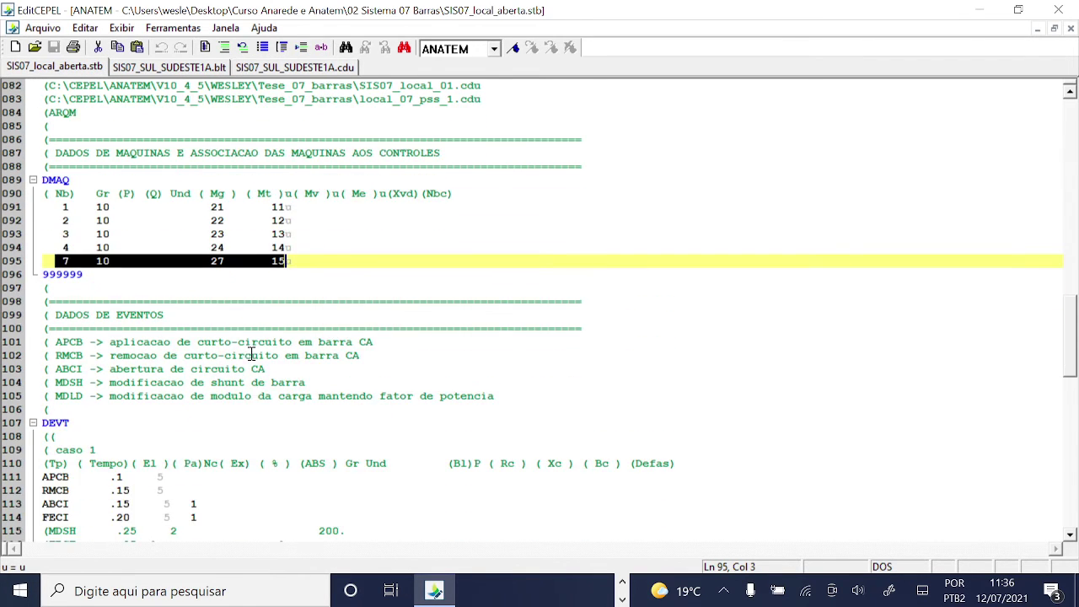
pyautogui.click(169, 157)
pyautogui.scroll(-3, 169, 163)
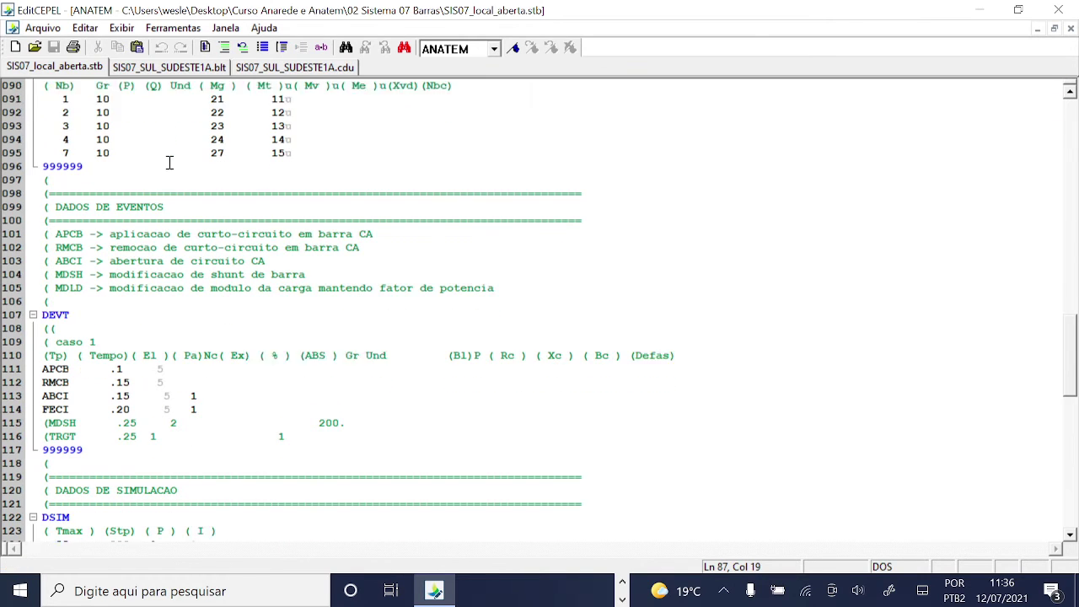
pyautogui.scroll(-2, 169, 163)
pyautogui.click(48, 122)
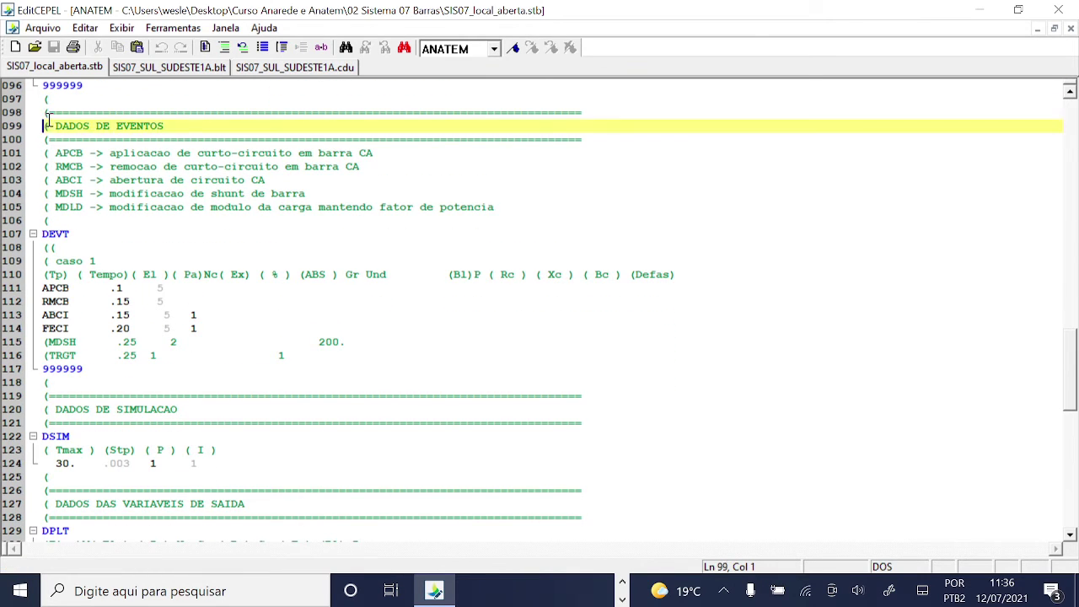
pyautogui.moveTo(48, 122); pyautogui.dragTo(171, 127)
pyautogui.scroll(-1, 155, 184)
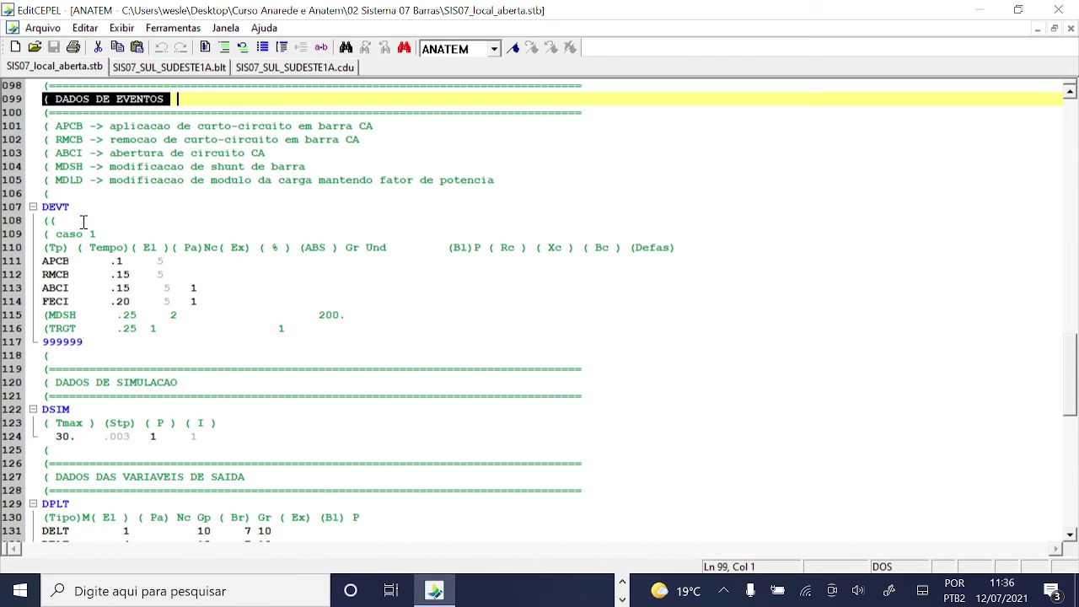
# Examine the commented descriptions of the APCB, RMCB and ABCI event types and the DEVT execution code.
pyautogui.click(172, 127)
pyautogui.click(90, 126)
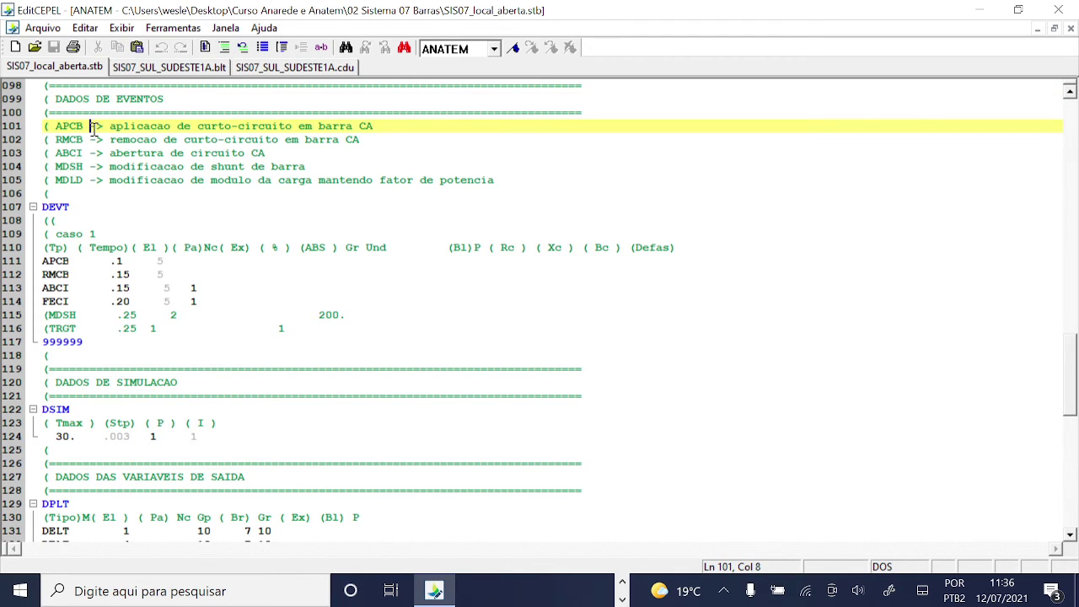
pyautogui.click(93, 139)
pyautogui.click(94, 152)
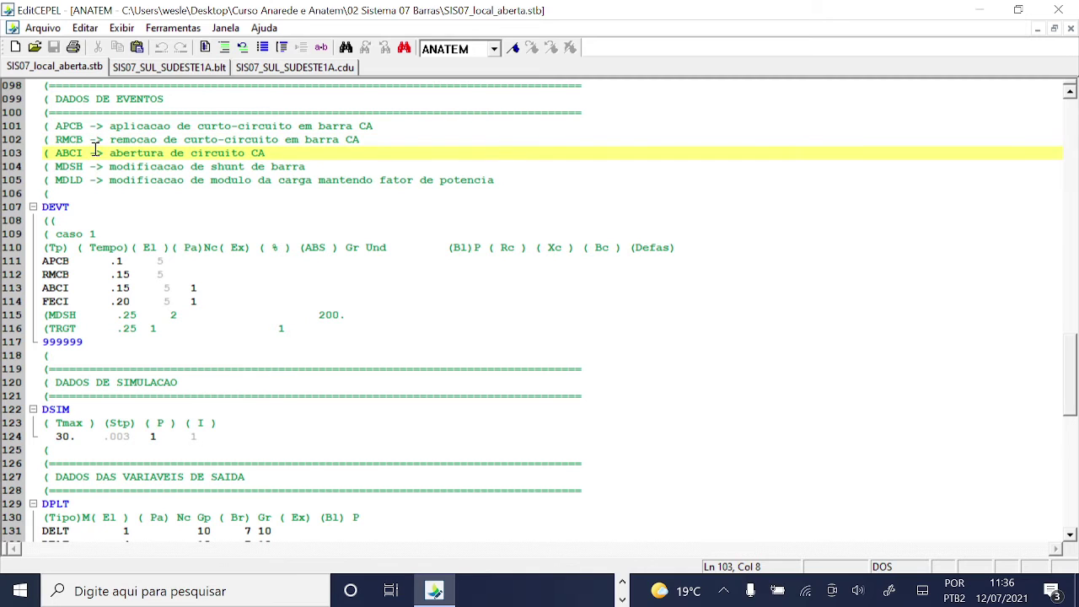
pyautogui.click(75, 207)
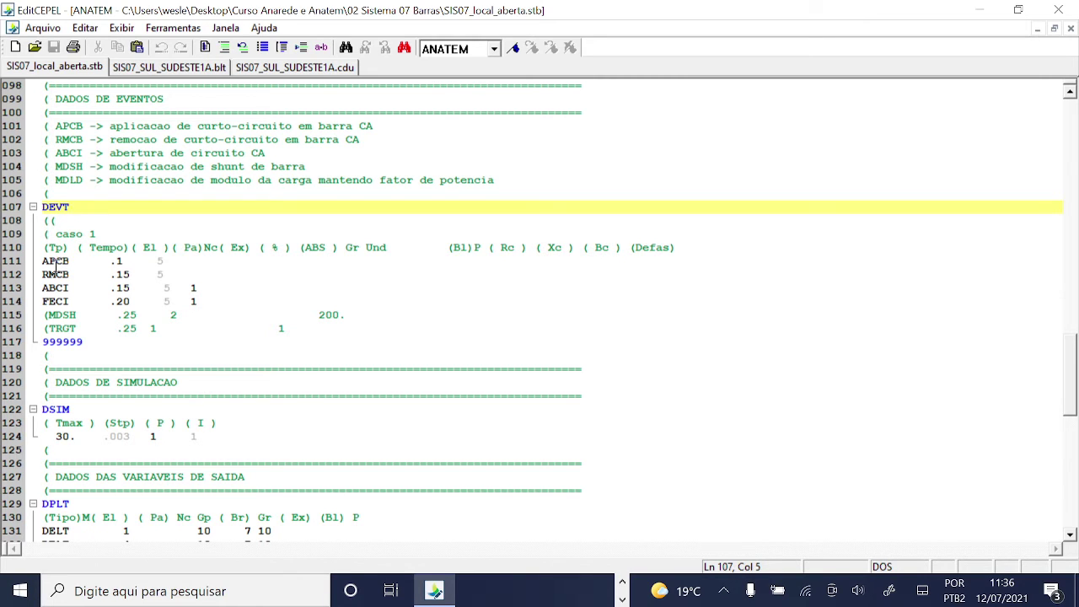
# Examine the APCB short-circuit event in DEVT, highlighting its type, time and bus fields.
pyautogui.moveTo(48, 261); pyautogui.dragTo(131, 262)
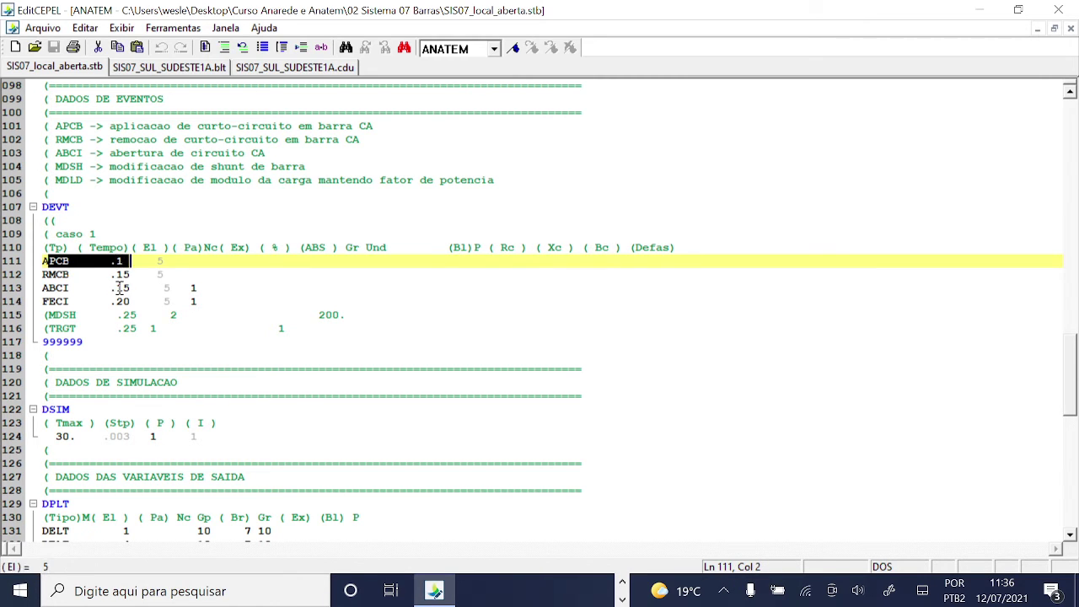
pyautogui.click(163, 261)
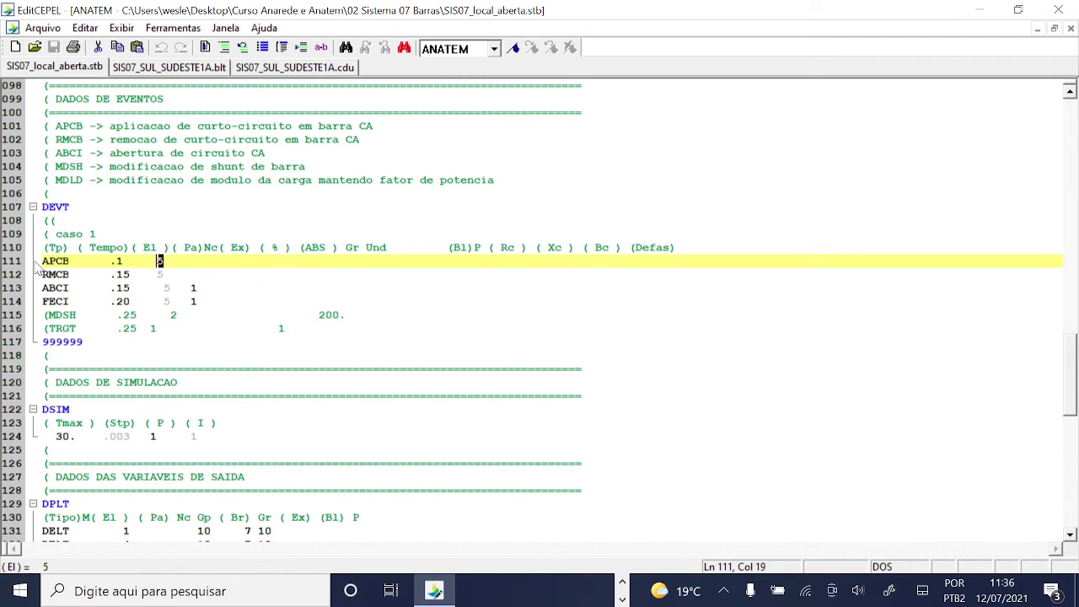
pyautogui.moveTo(45, 262); pyautogui.dragTo(72, 263)
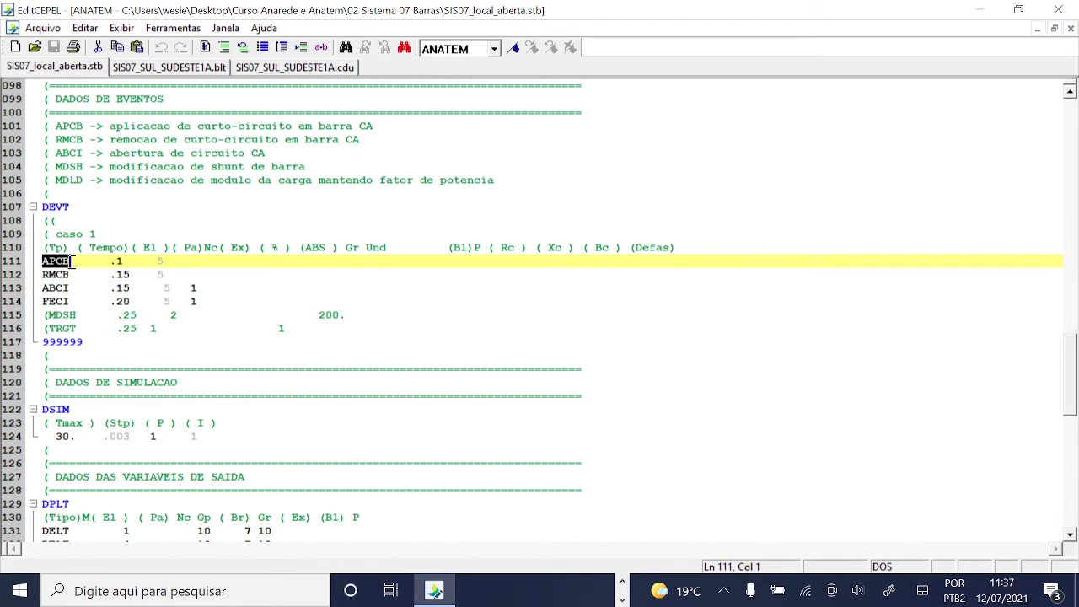
pyautogui.click(163, 264)
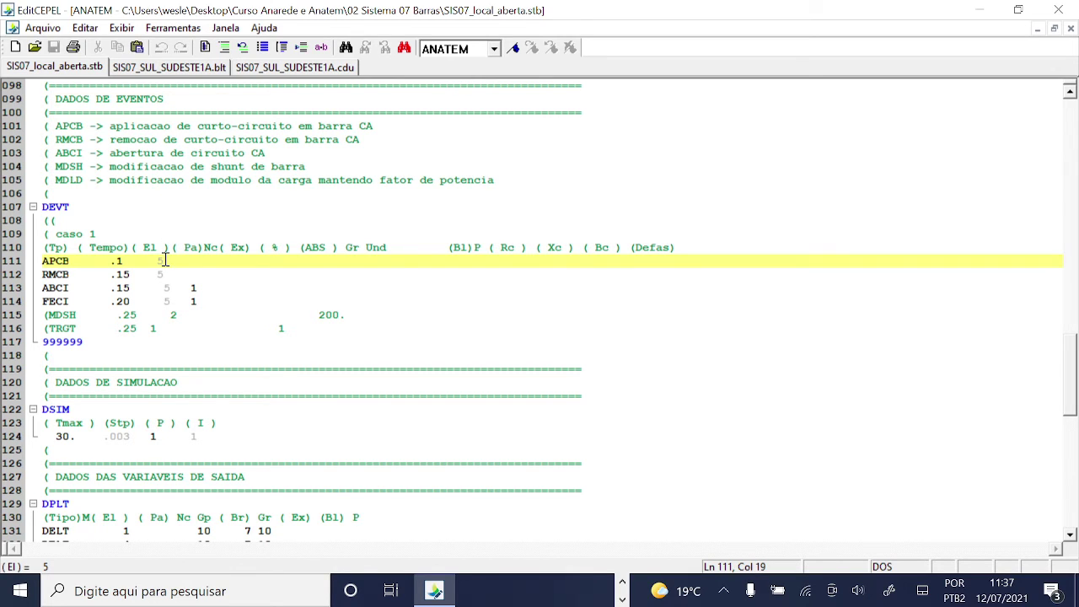
# Examine the time and element fields of the RMCB event, plus the two terminal buses of the ABCI event.
pyautogui.doubleClick(75, 275)
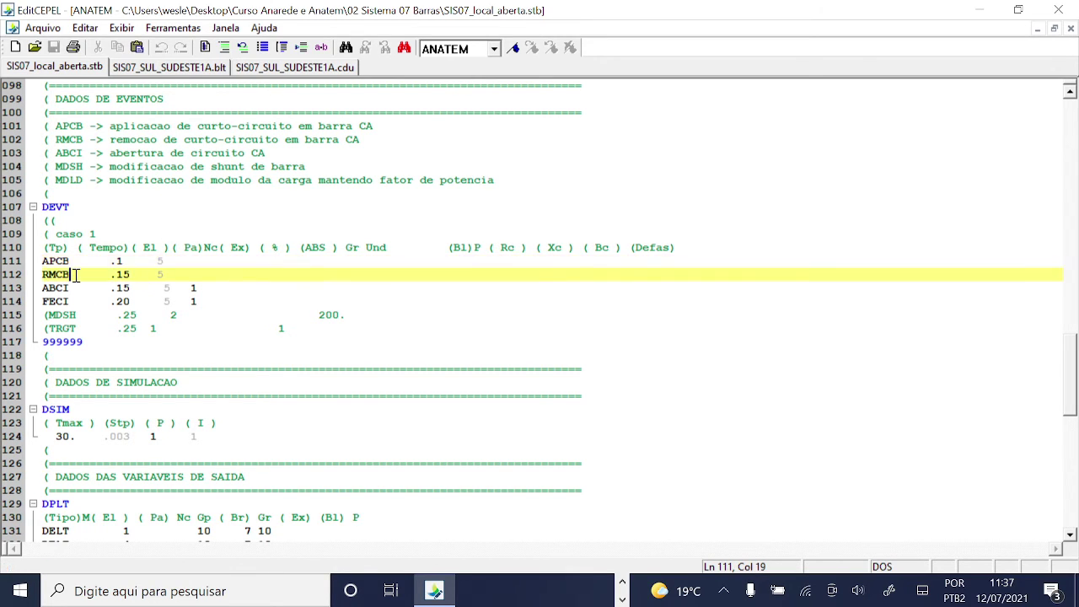
pyautogui.click(117, 277)
pyautogui.click(131, 274)
pyautogui.click(167, 275)
pyautogui.click(66, 287)
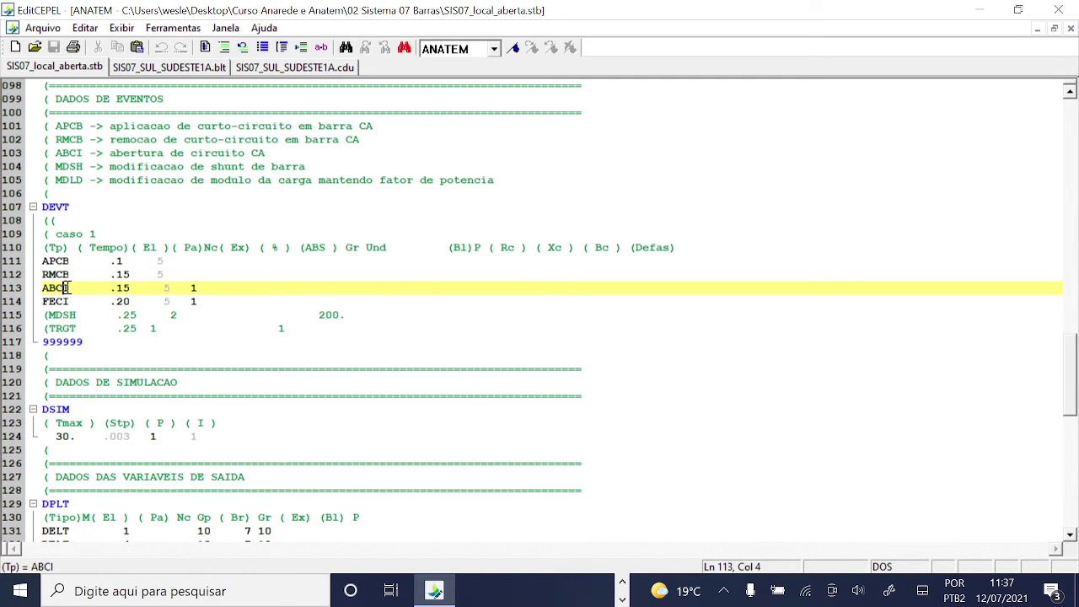
pyautogui.click(197, 287)
pyautogui.click(165, 288)
# Switch to the SBSE_2018 Robust Design PDF in Acrobat Reader to view the Sul-Sudeste one-line diagram in Fig. 5.
pyautogui.click(622, 580)
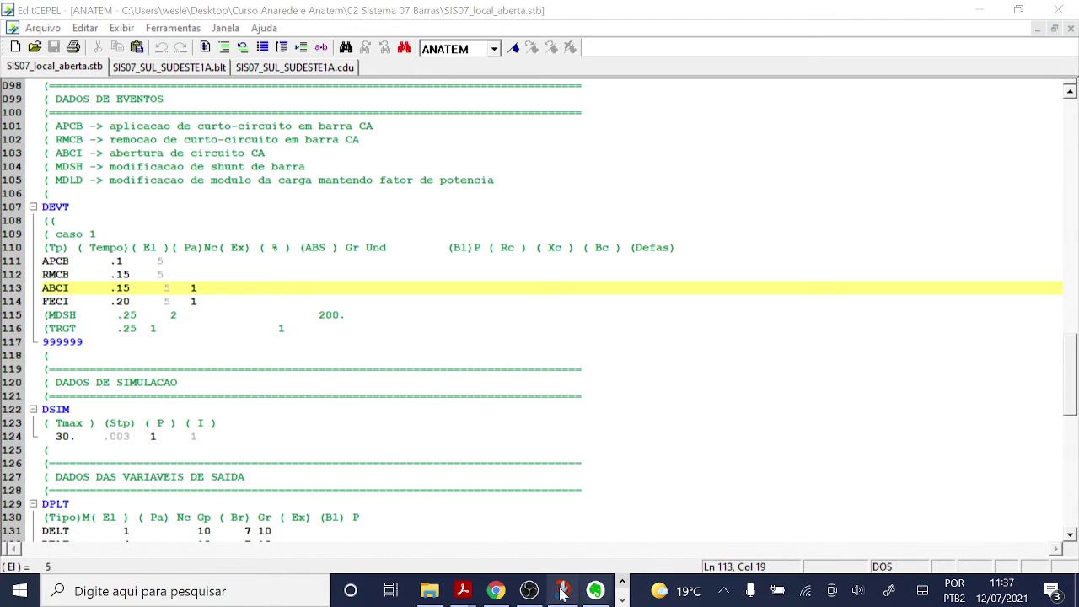
pyautogui.moveTo(475, 595)
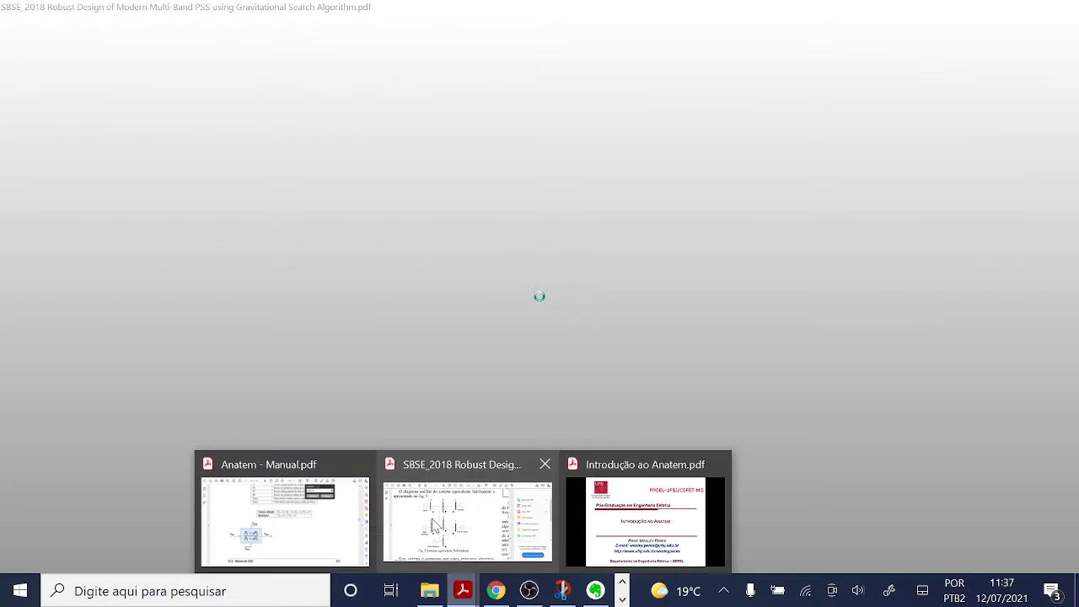
pyautogui.click(434, 526)
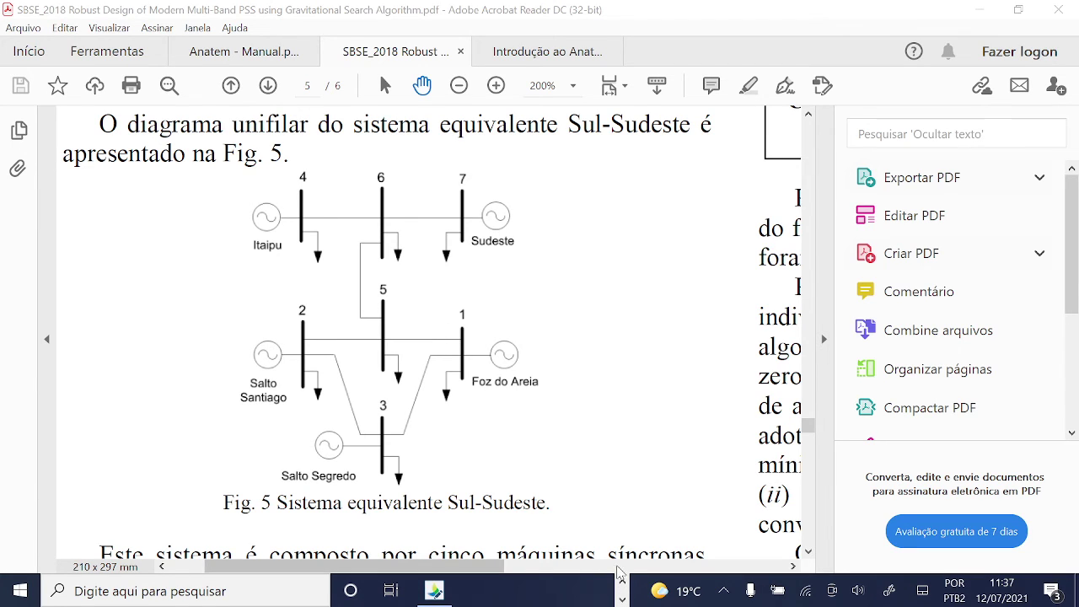
# Return to SIS07_local_aberta.stb in EditCEPEL and highlight the APCB, RMCB and ABCI event rows, followed by the FECI row.
pyautogui.click(624, 582)
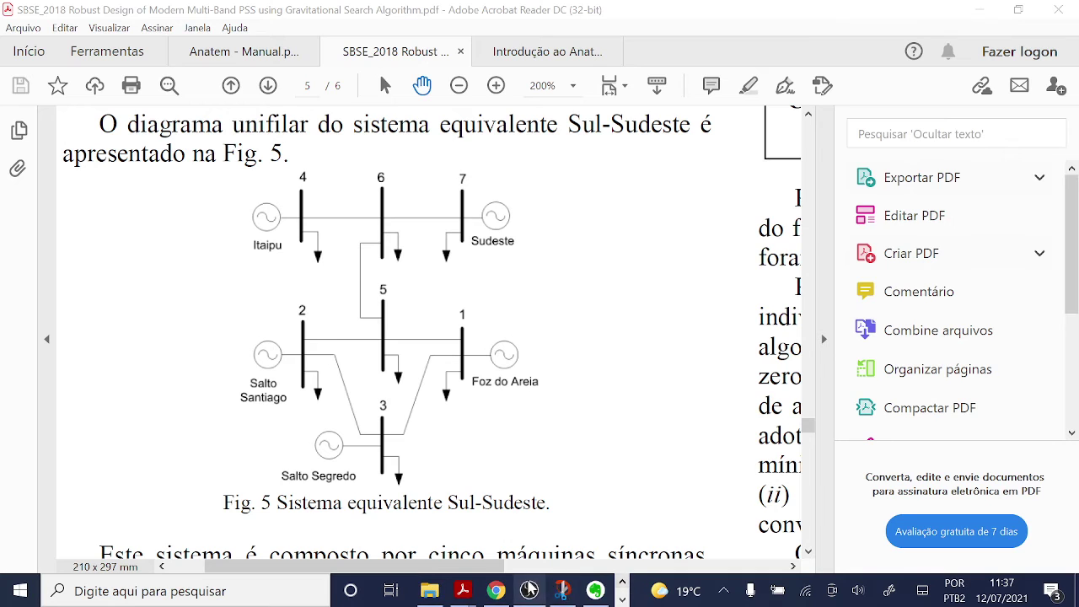
pyautogui.click(622, 600)
pyautogui.click(434, 590)
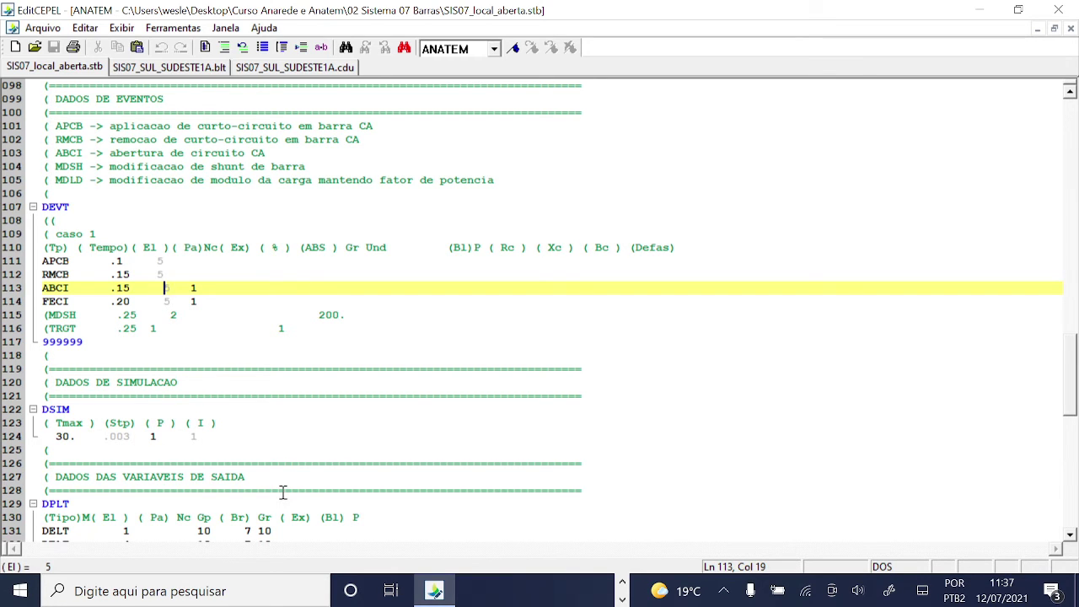
pyautogui.click(44, 262)
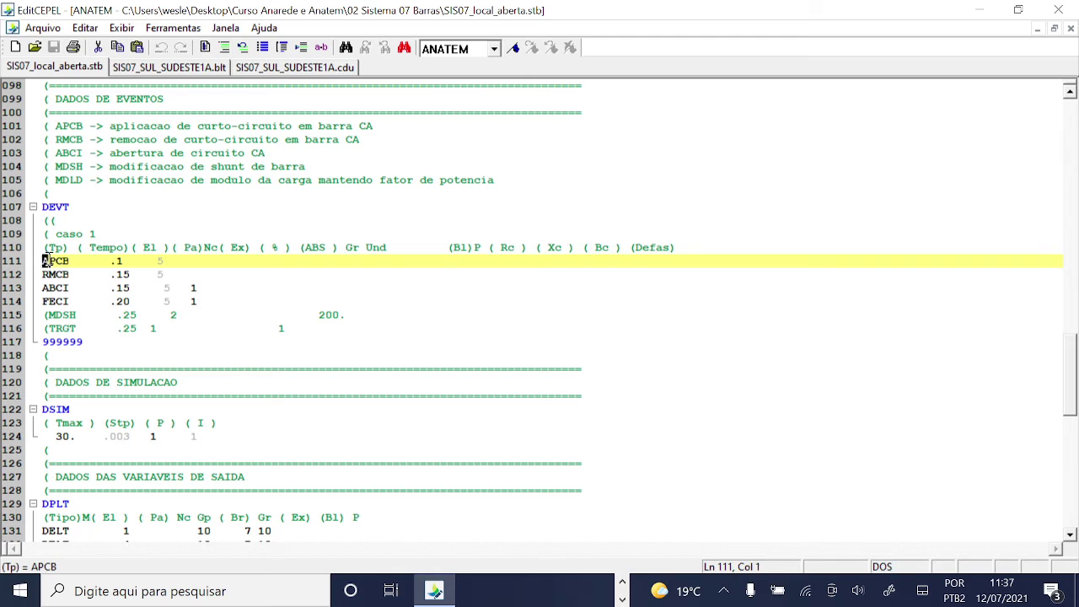
pyautogui.moveTo(45, 262); pyautogui.dragTo(182, 284)
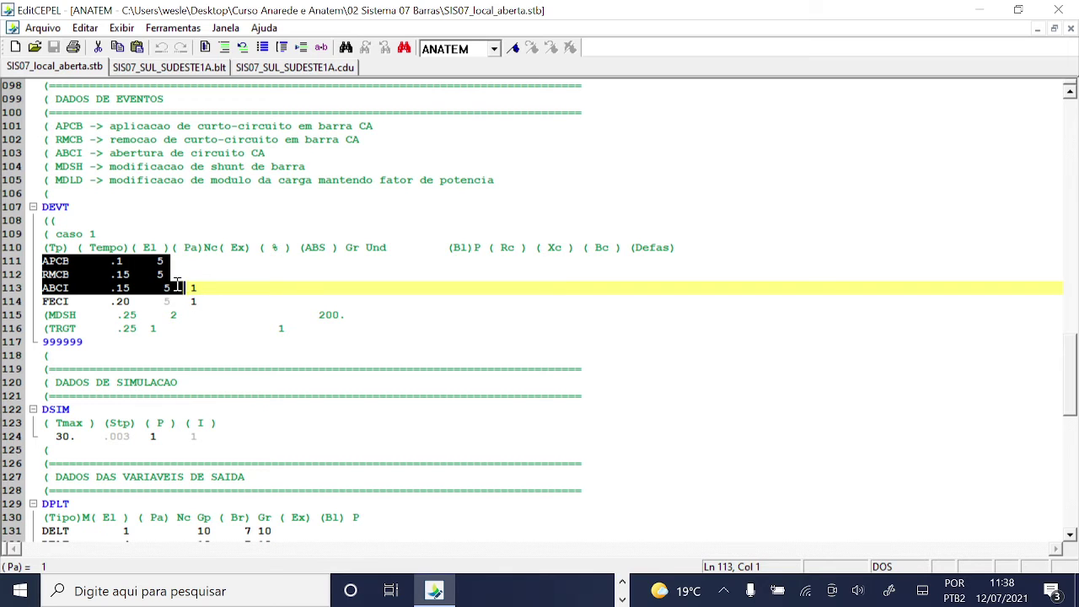
pyautogui.click(169, 287)
pyautogui.click(206, 287)
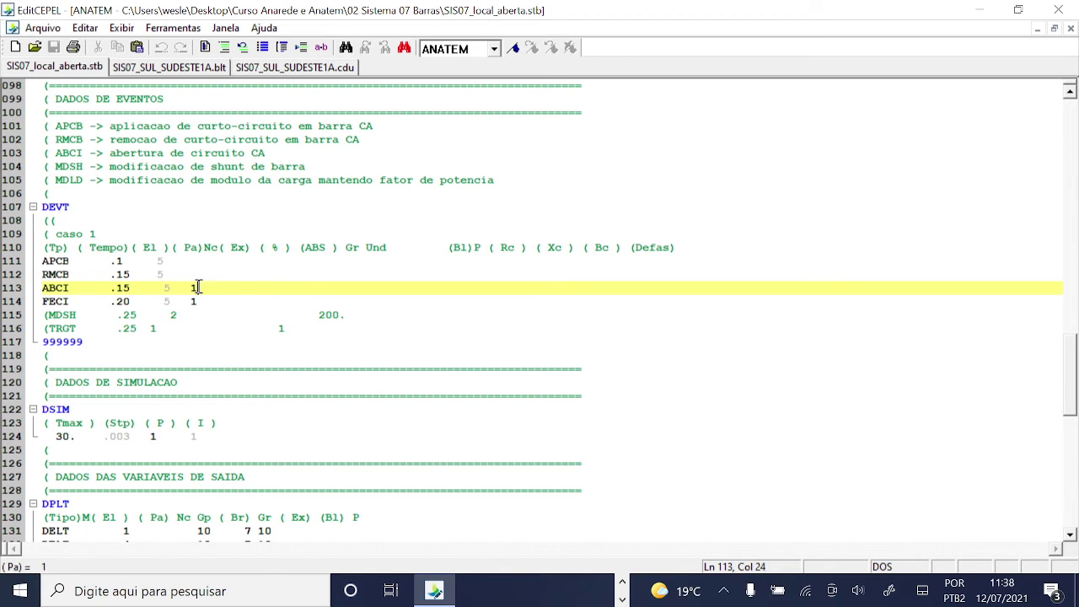
pyautogui.click(224, 288)
pyautogui.moveTo(42, 300); pyautogui.dragTo(190, 302)
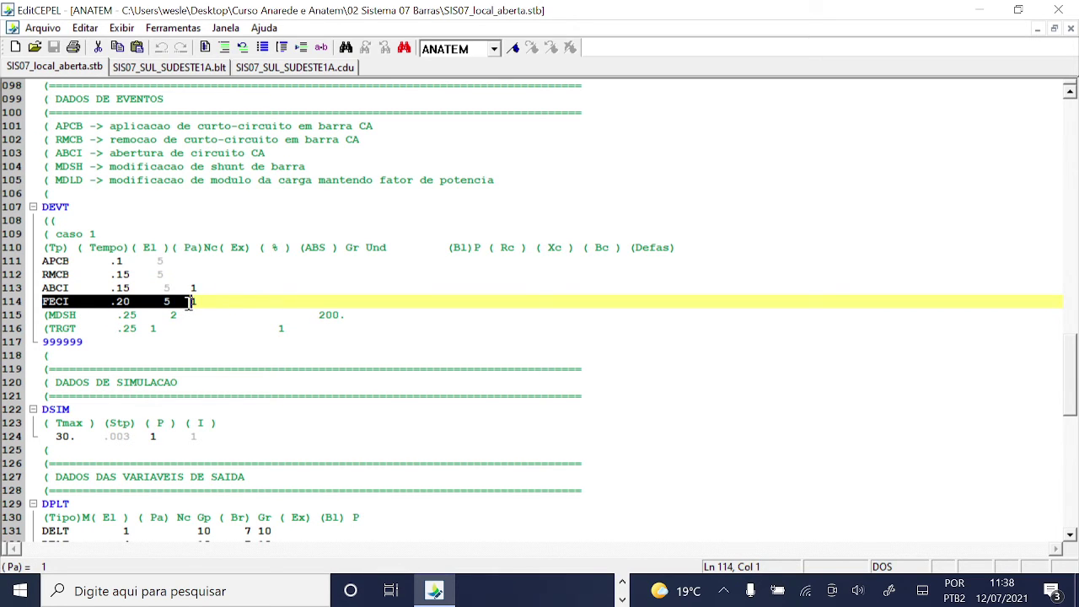
pyautogui.moveTo(188, 301); pyautogui.dragTo(192, 302)
# Examine the Tmax, Stp and P simulation parameters in the DSIM block.
pyautogui.click(140, 395)
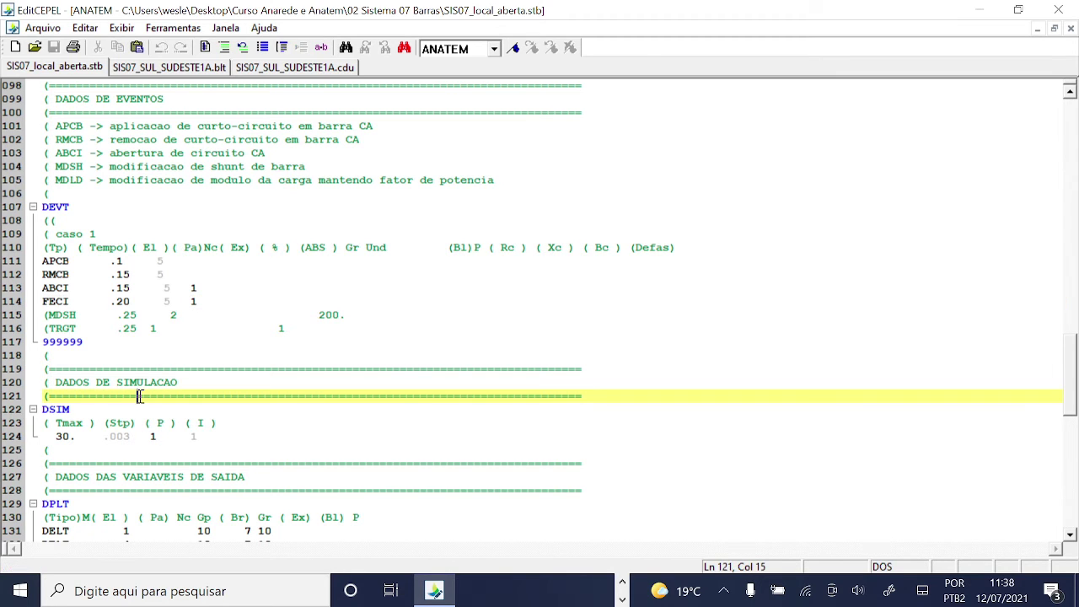
pyautogui.click(46, 409)
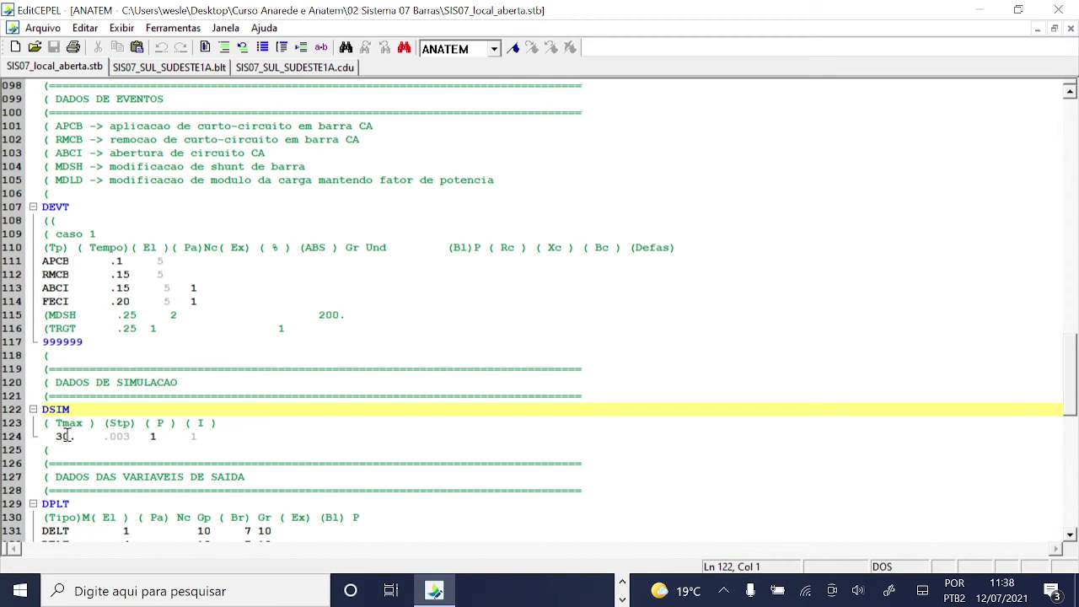
pyautogui.click(62, 435)
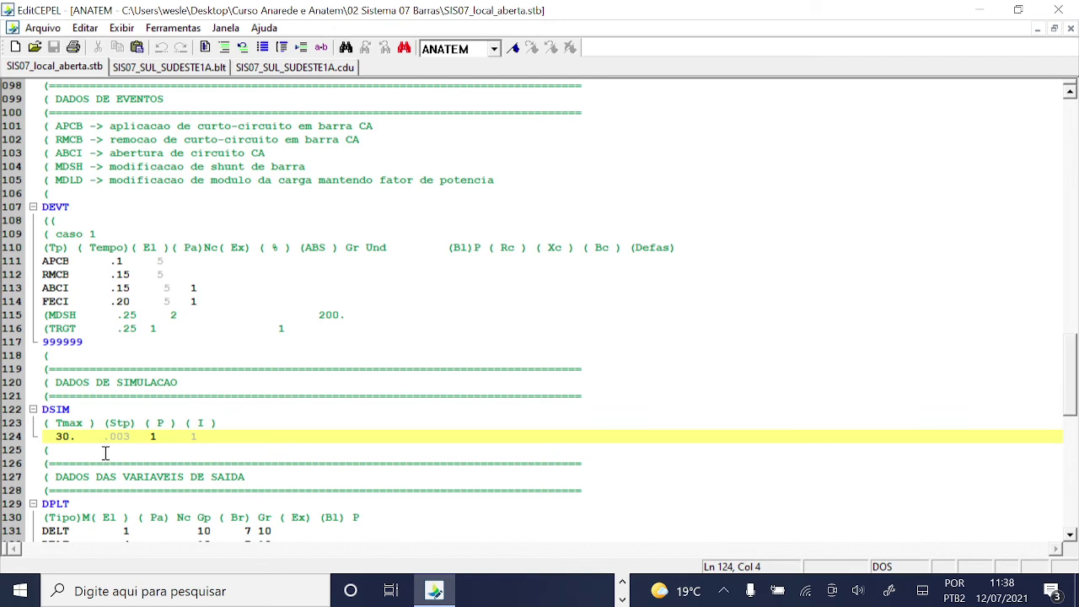
pyautogui.click(113, 437)
pyautogui.click(172, 436)
# Return to DMAQ, highlight the bus 1 machine row and the Mv heading, and inspect the Mv field of each machine.
pyautogui.scroll(5, 168, 436)
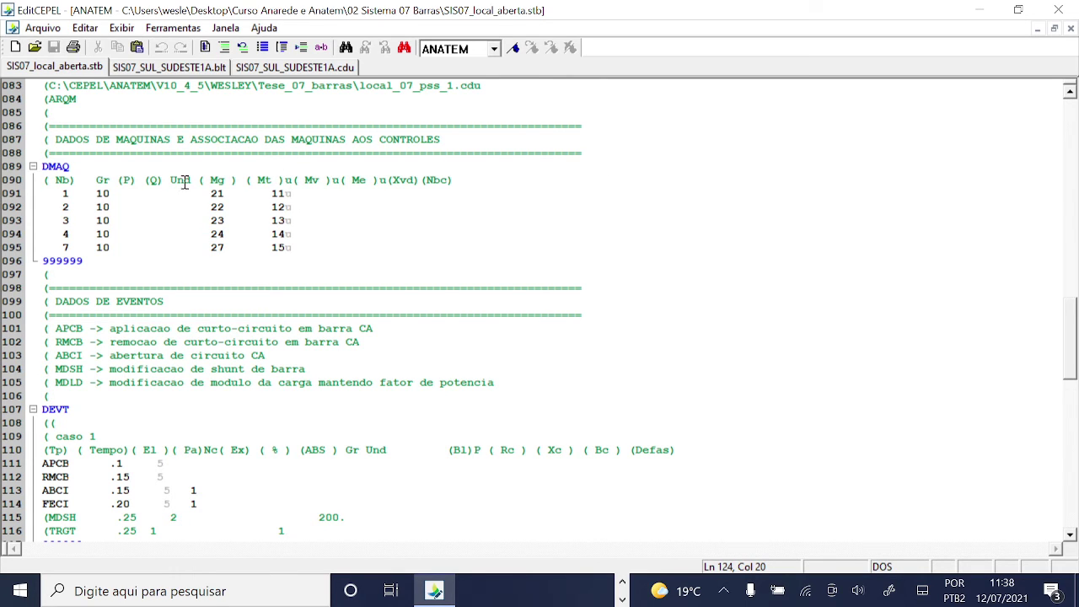
pyautogui.moveTo(64, 193); pyautogui.dragTo(299, 193)
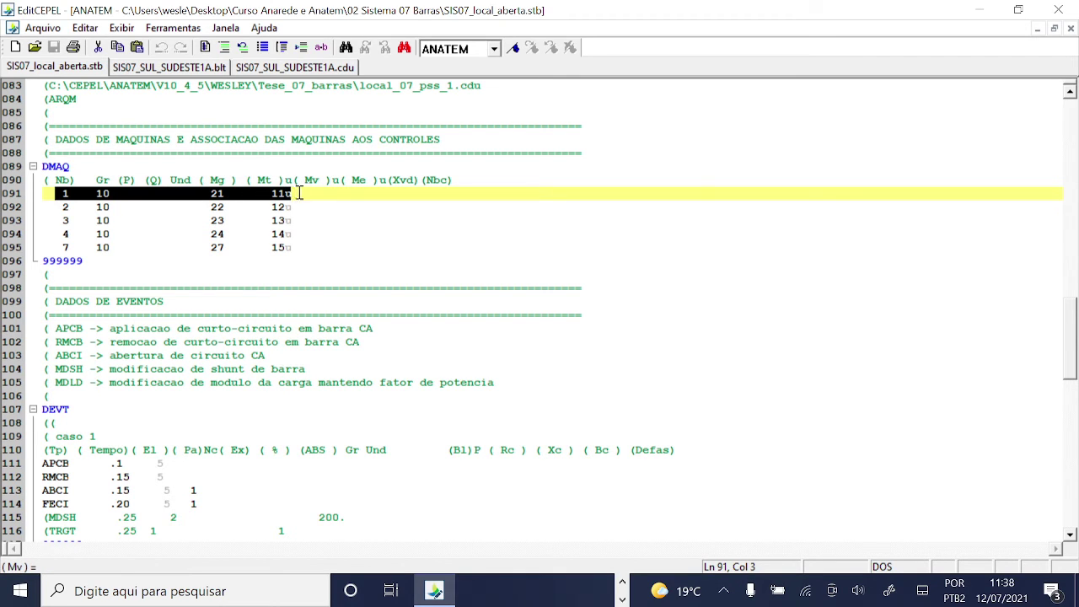
pyautogui.click(300, 193)
pyautogui.moveTo(301, 179); pyautogui.dragTo(323, 180)
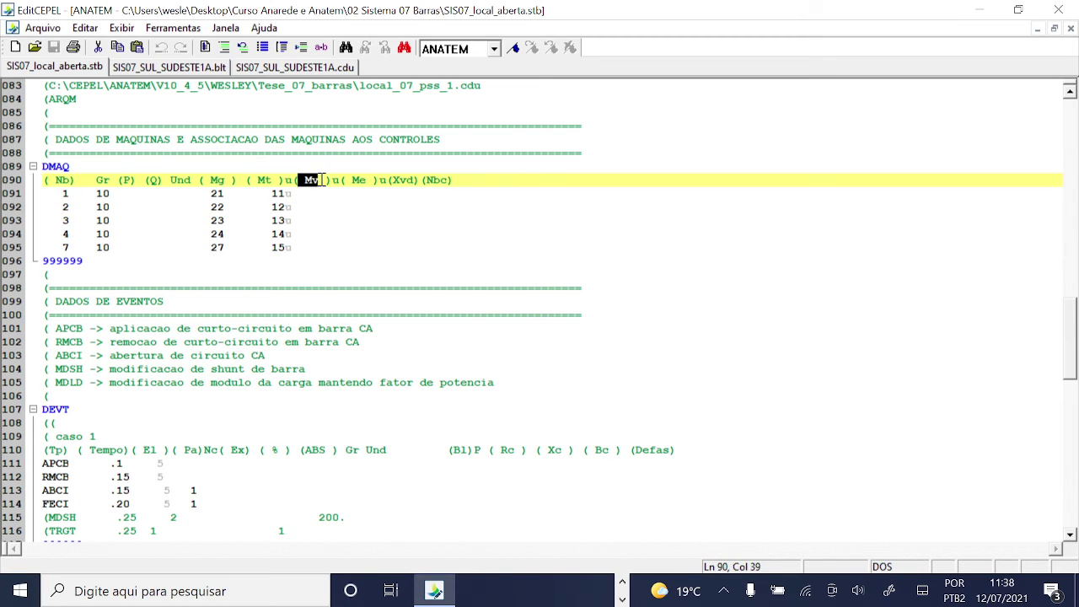
pyautogui.click(319, 193)
pyautogui.click(317, 206)
pyautogui.click(317, 220)
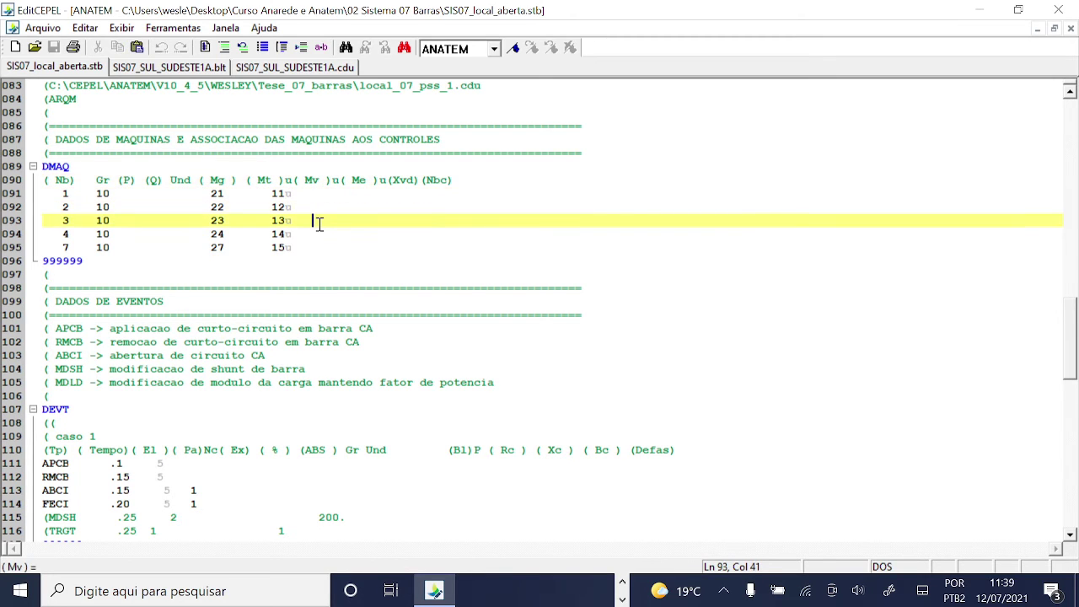
pyautogui.click(320, 233)
pyautogui.click(320, 247)
# Inspect the Me field of the machine rows in DMAQ.
pyautogui.click(356, 193)
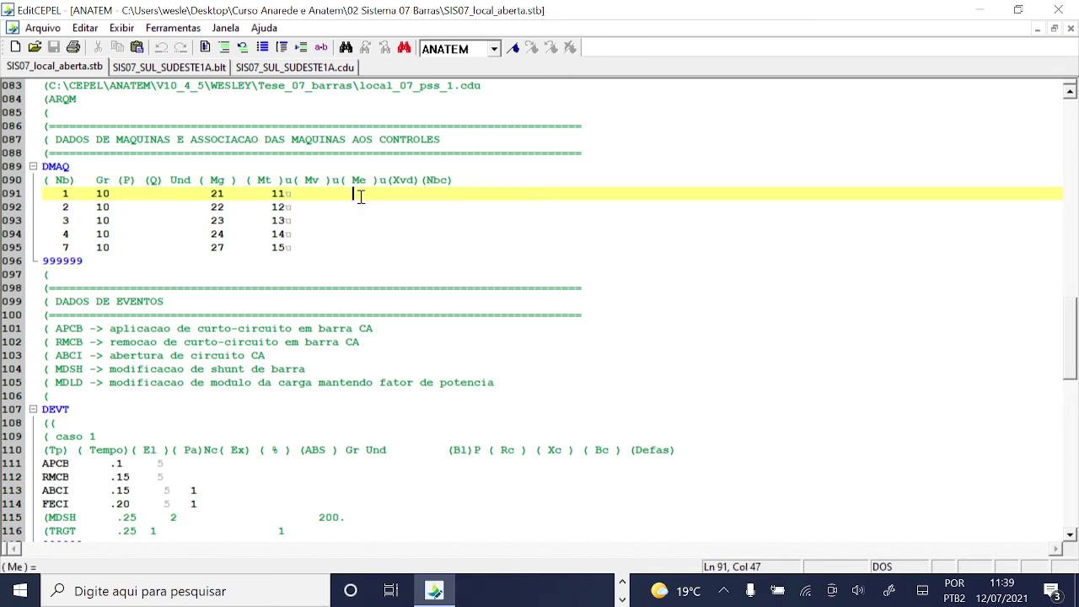
pyautogui.click(363, 206)
pyautogui.click(362, 220)
pyautogui.click(359, 234)
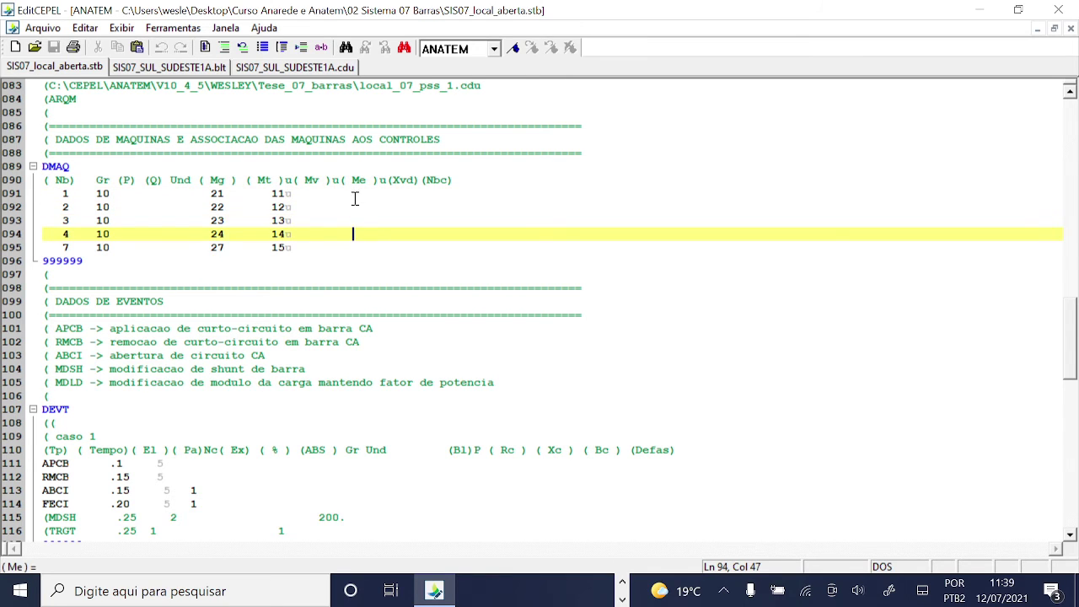
pyautogui.click(355, 193)
pyautogui.moveTo(374, 193); pyautogui.dragTo(378, 219)
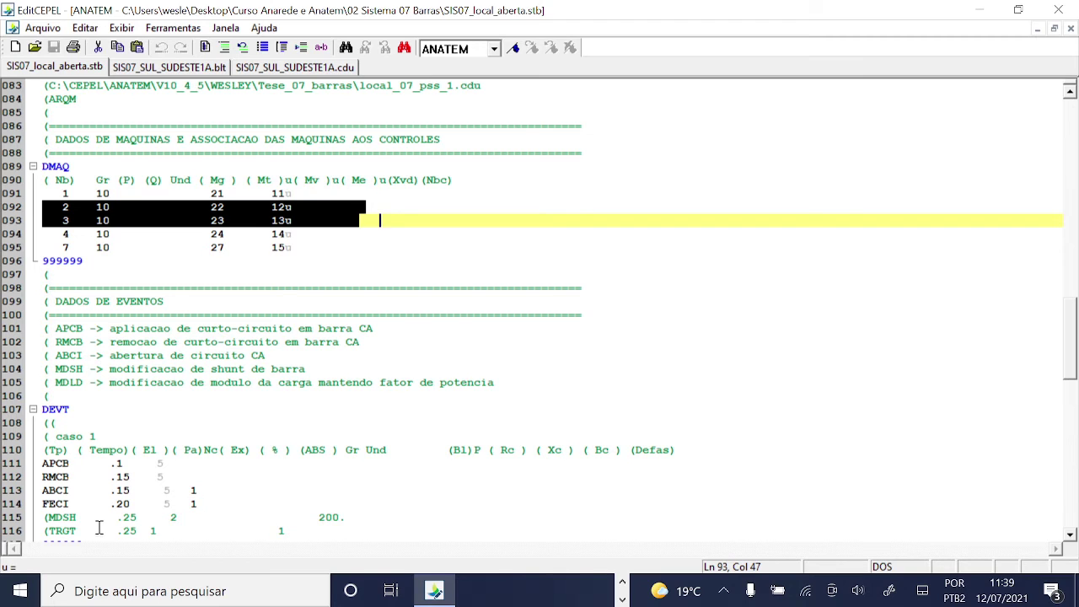
# Review the file from the DEVT events through the DSIM data to the DPLT output variables.
pyautogui.scroll(-7, 215, 487)
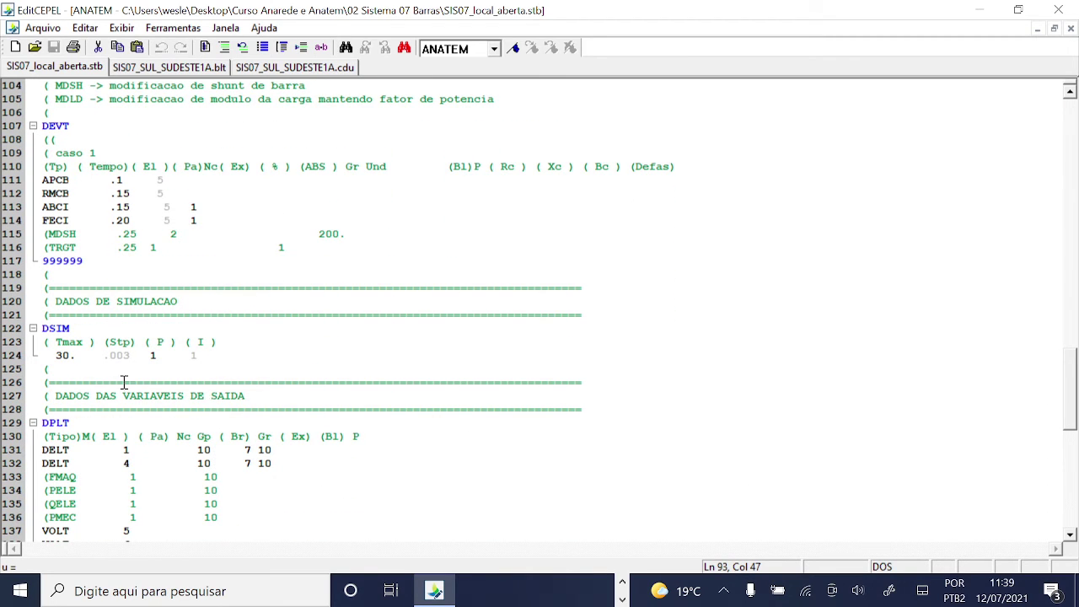
pyautogui.scroll(-6, 135, 301)
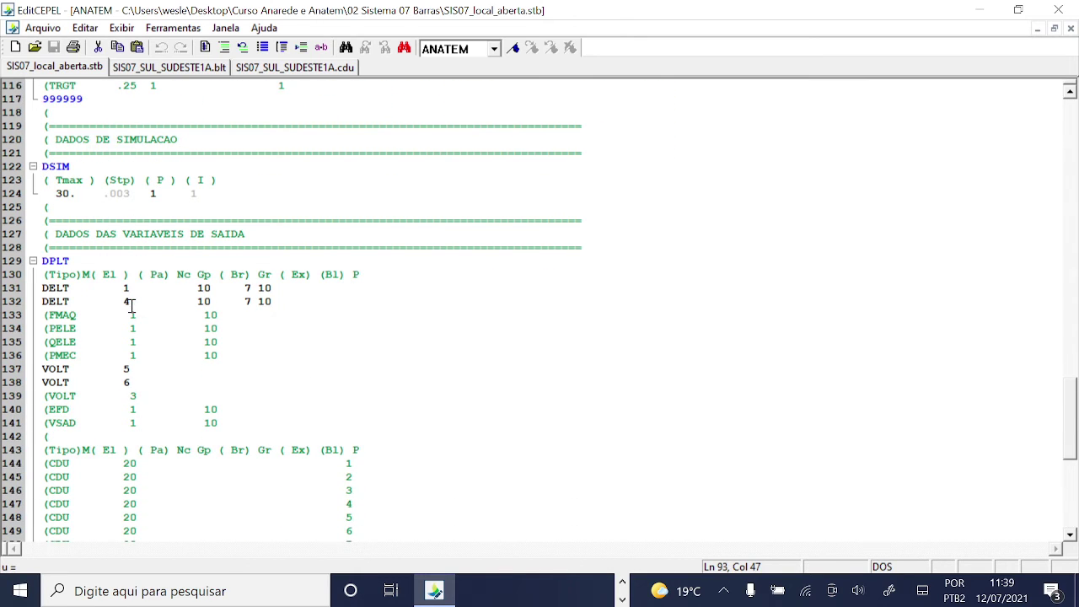
pyautogui.scroll(7, 108, 184)
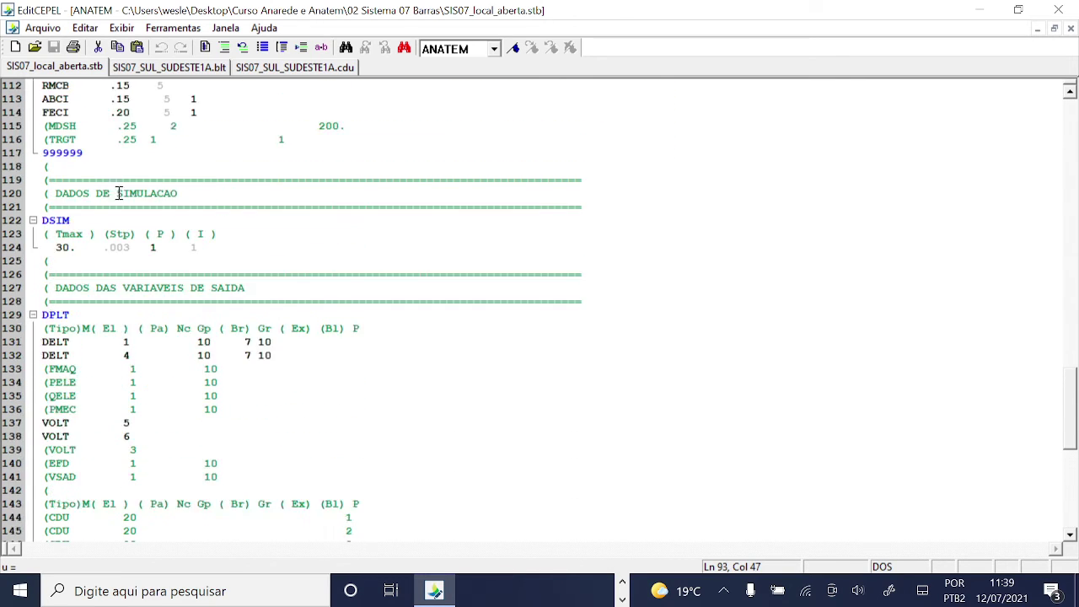
pyautogui.scroll(-1, 126, 195)
pyautogui.click(87, 193)
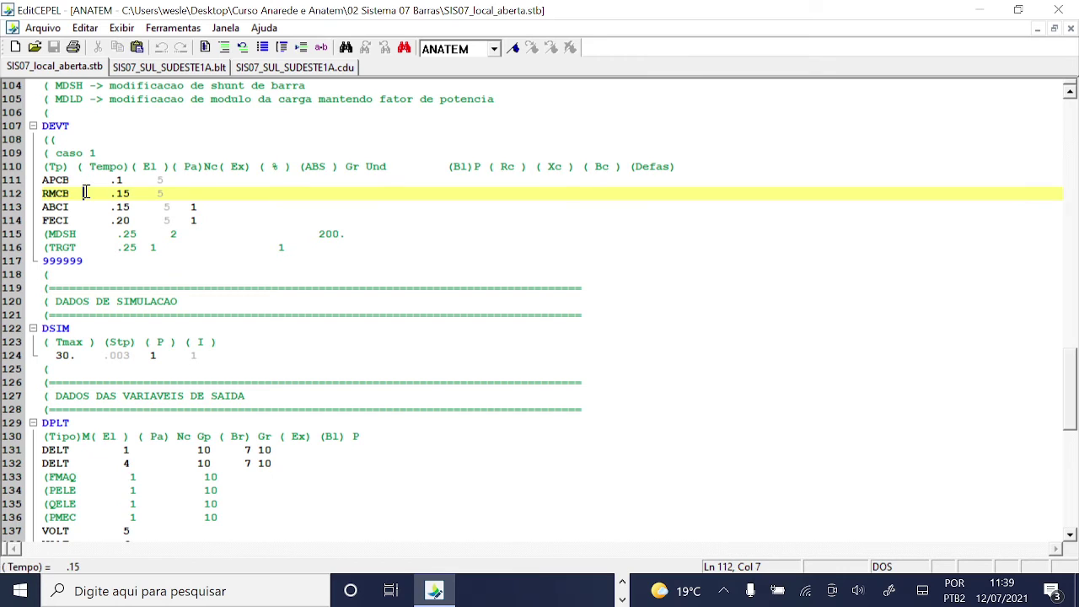
pyautogui.scroll(-4, 87, 238)
pyautogui.click(86, 220)
pyautogui.scroll(-2, 87, 220)
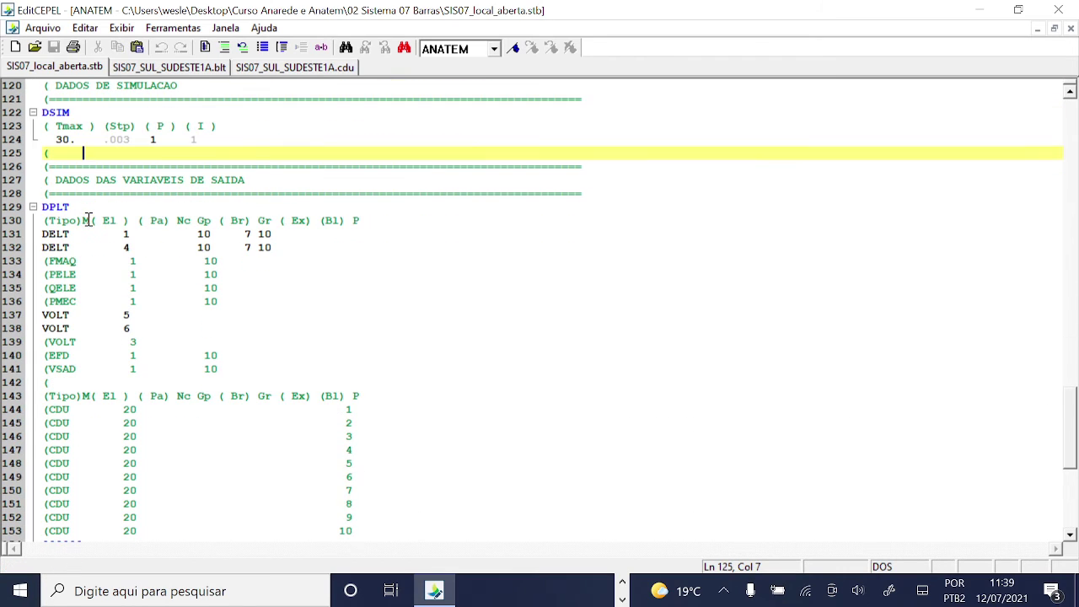
# Examine the DELT output rows in DPLT, highlighting the whole first row and its DELT type code.
pyautogui.click(57, 235)
pyautogui.doubleClick(58, 234)
pyautogui.click(54, 235)
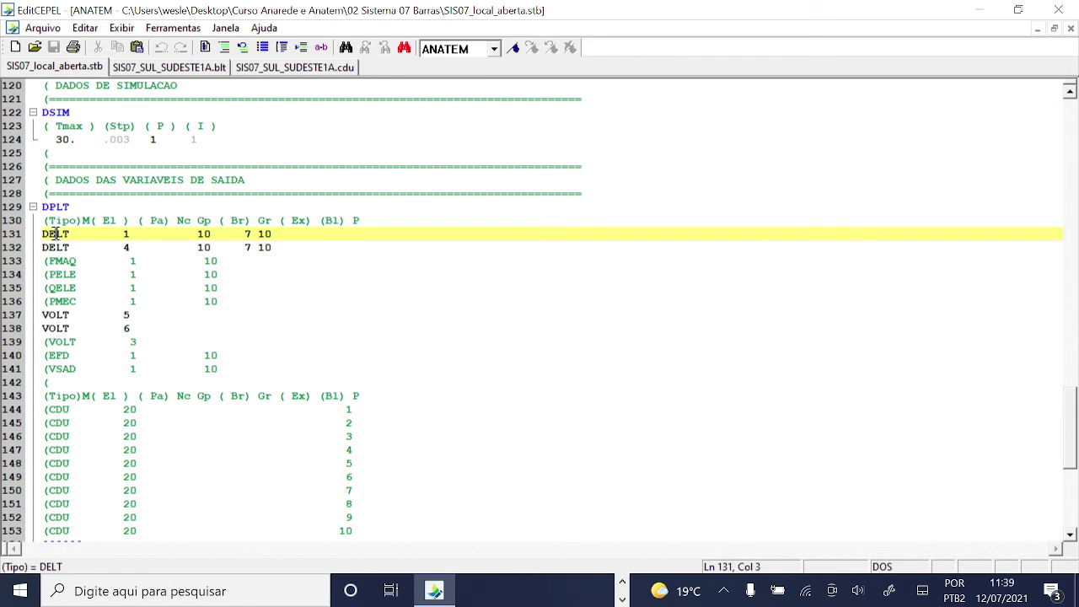
pyautogui.moveTo(51, 234); pyautogui.dragTo(271, 237)
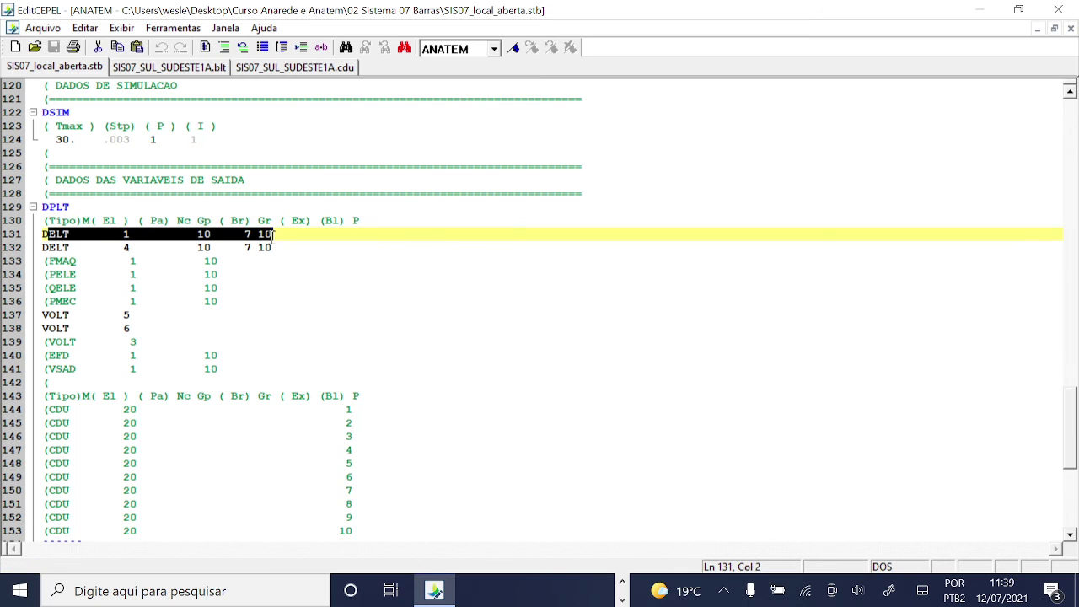
pyautogui.click(111, 245)
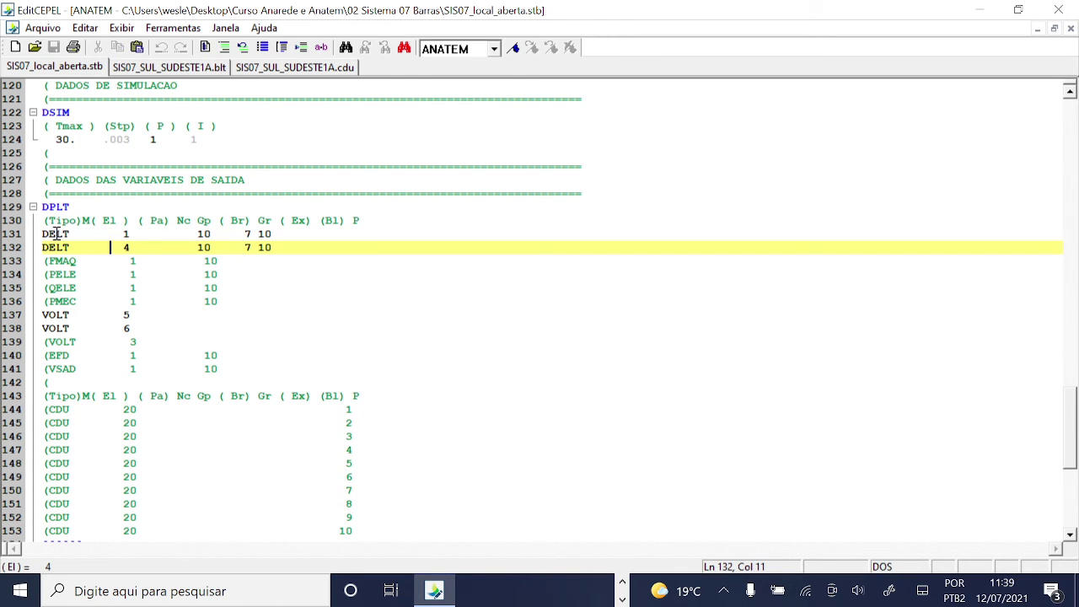
pyautogui.click(76, 233)
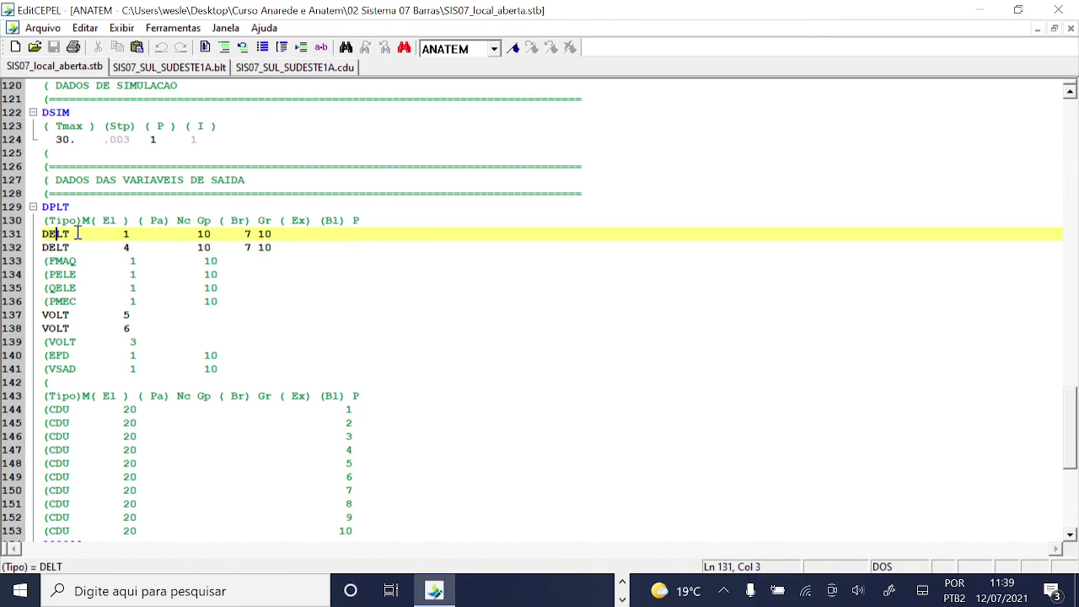
pyautogui.moveTo(75, 233); pyautogui.dragTo(39, 234)
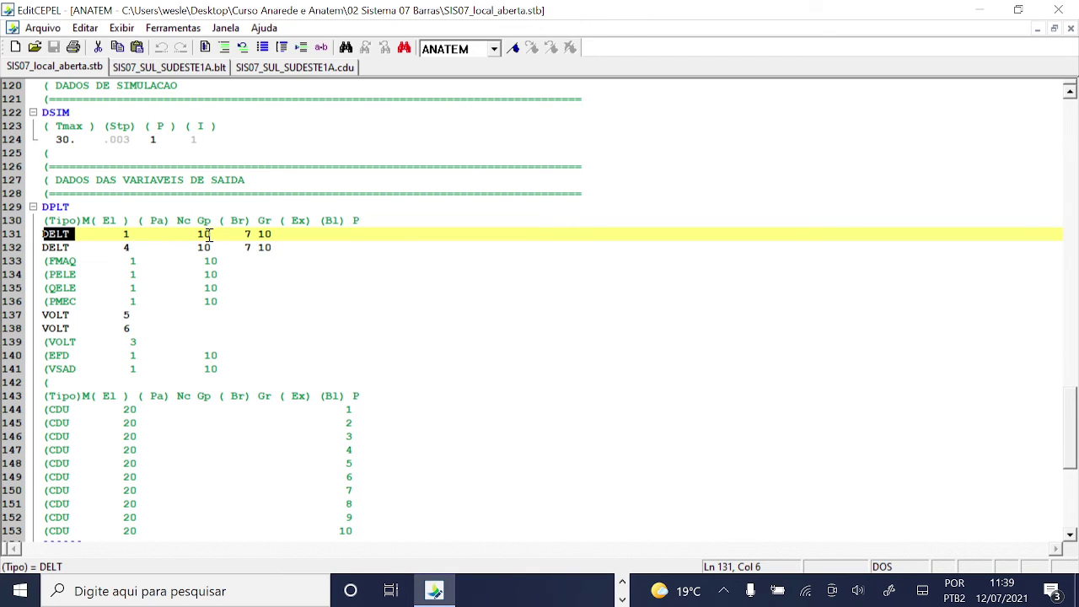
# Examine the element, reference bus and reference group fields of the two DELT rows in DPLT.
pyautogui.doubleClick(123, 235)
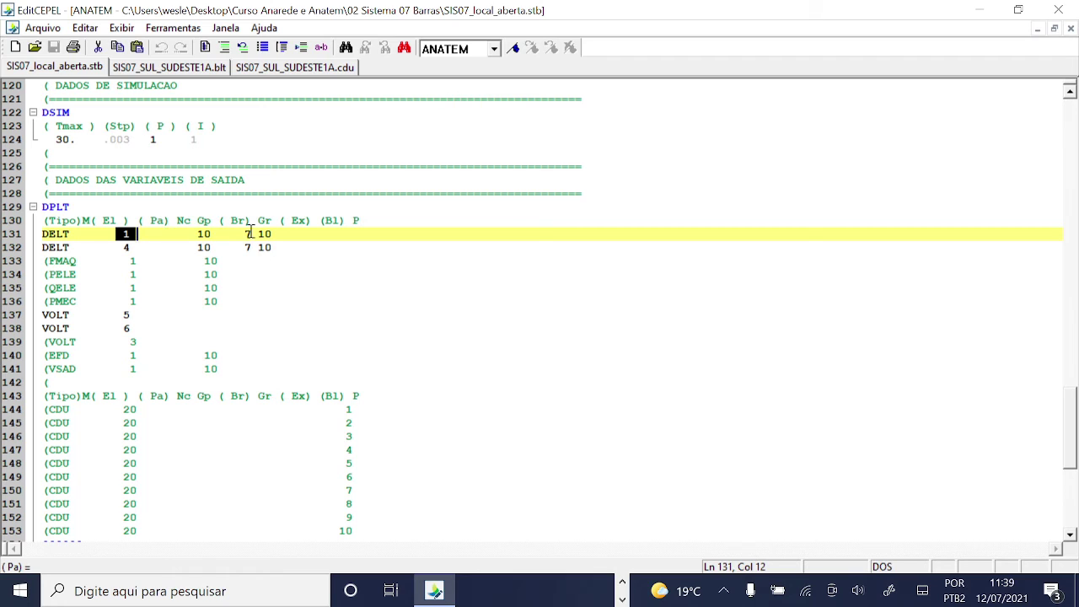
pyautogui.click(260, 233)
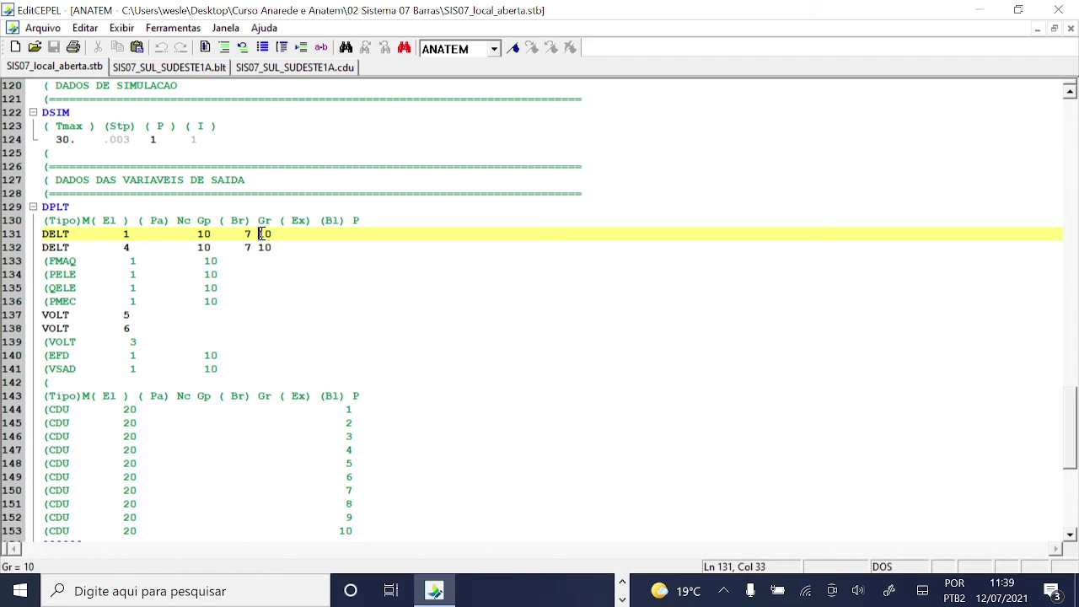
pyautogui.doubleClick(123, 233)
pyautogui.moveTo(143, 233); pyautogui.dragTo(293, 235)
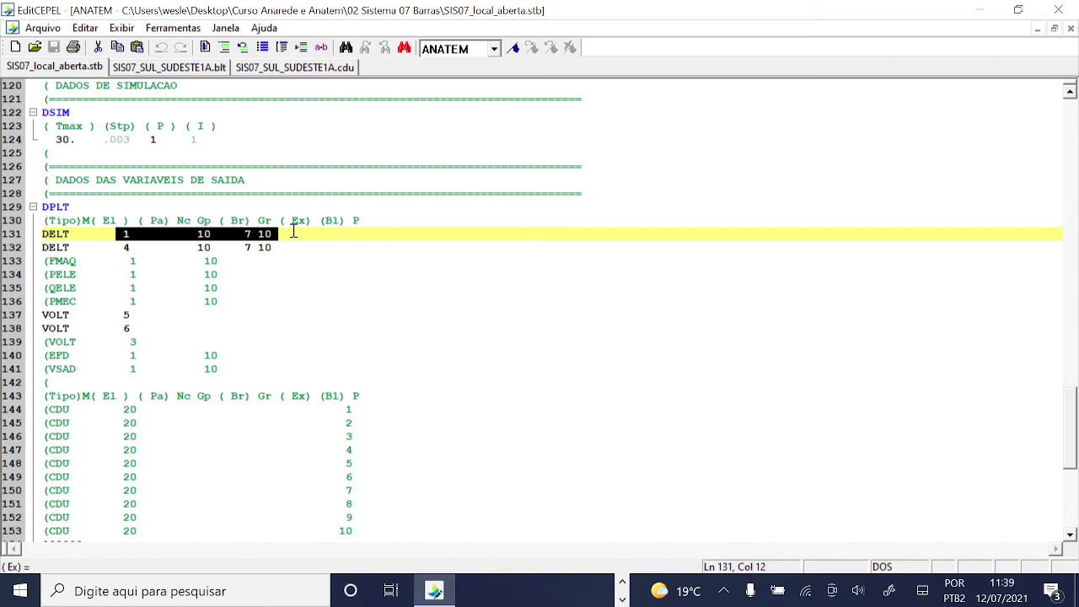
pyautogui.click(139, 246)
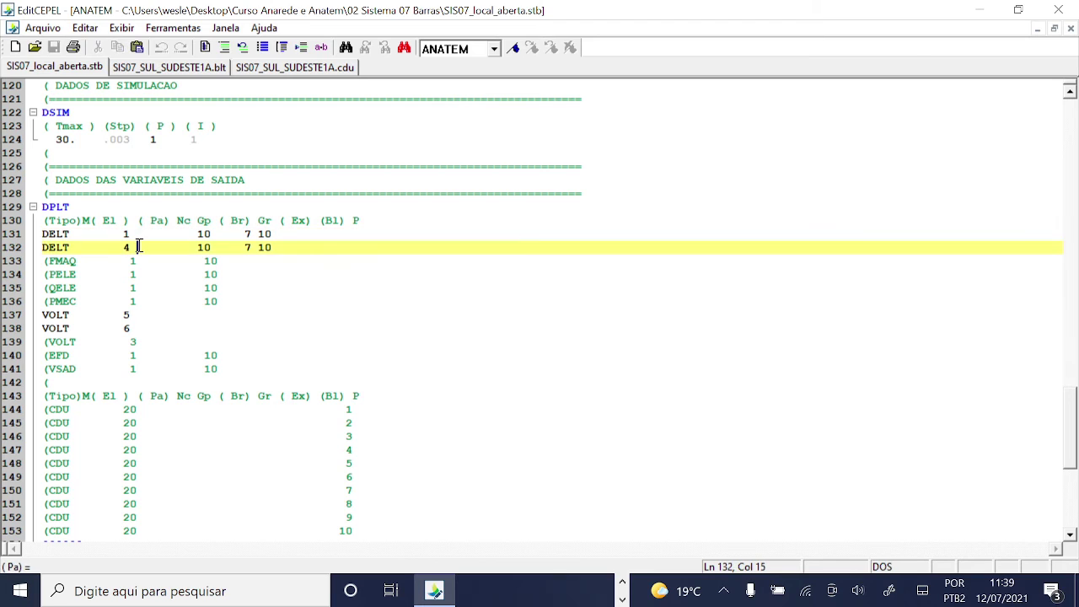
pyautogui.click(131, 246)
pyautogui.click(254, 247)
# Inspect the bus numbers of the active VOLT rows and highlight part of the commented FMAQ row.
pyautogui.click(87, 313)
pyautogui.click(125, 313)
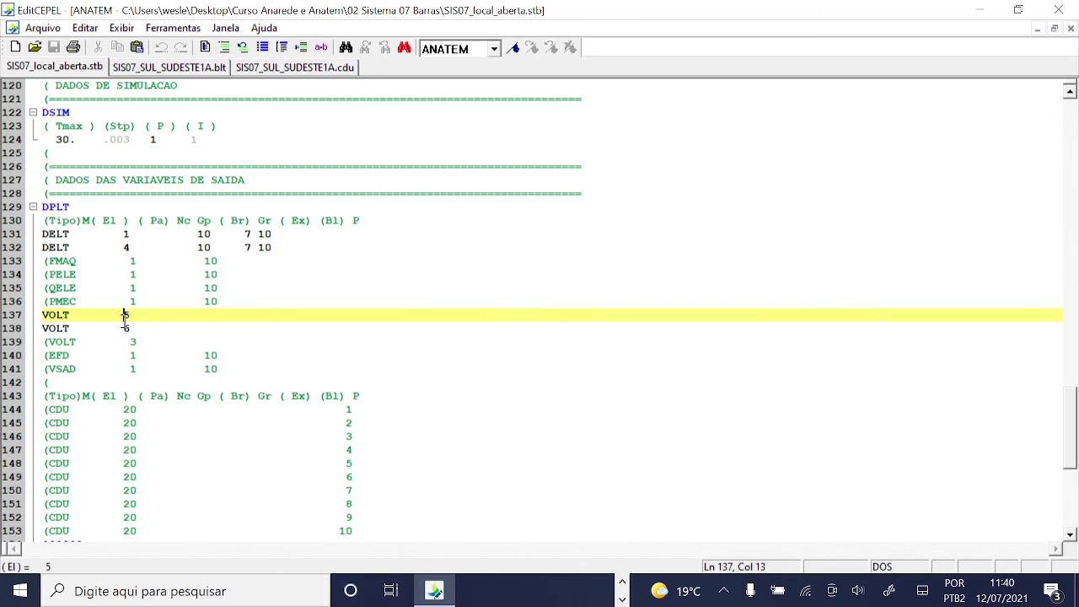
pyautogui.click(120, 327)
pyautogui.moveTo(54, 261); pyautogui.dragTo(130, 261)
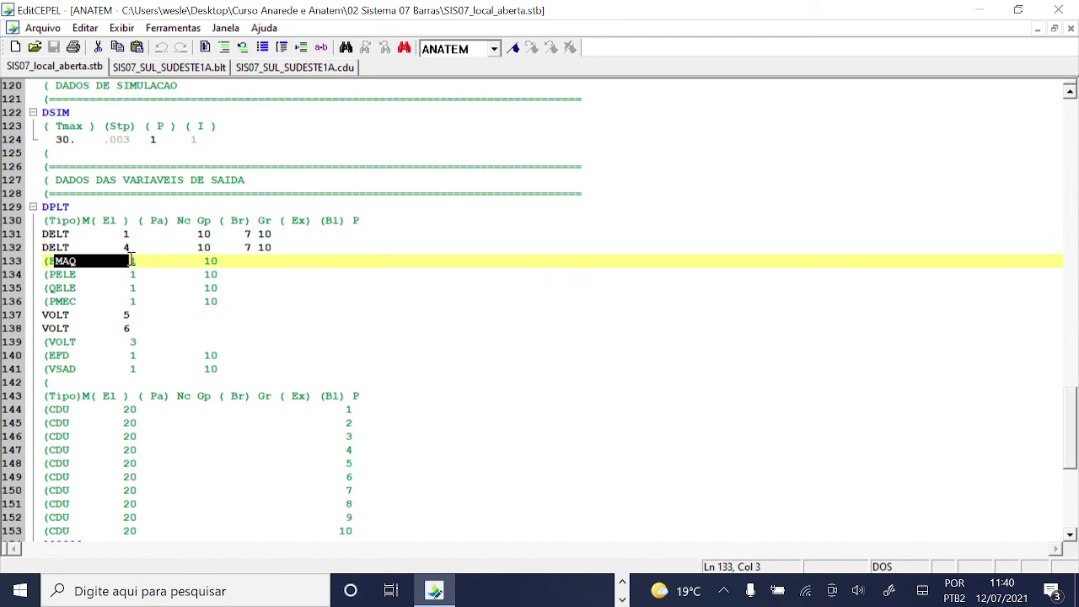
# Copy the DPLT code name that heads the output variables block.
pyautogui.moveTo(72, 206); pyautogui.dragTo(40, 206)
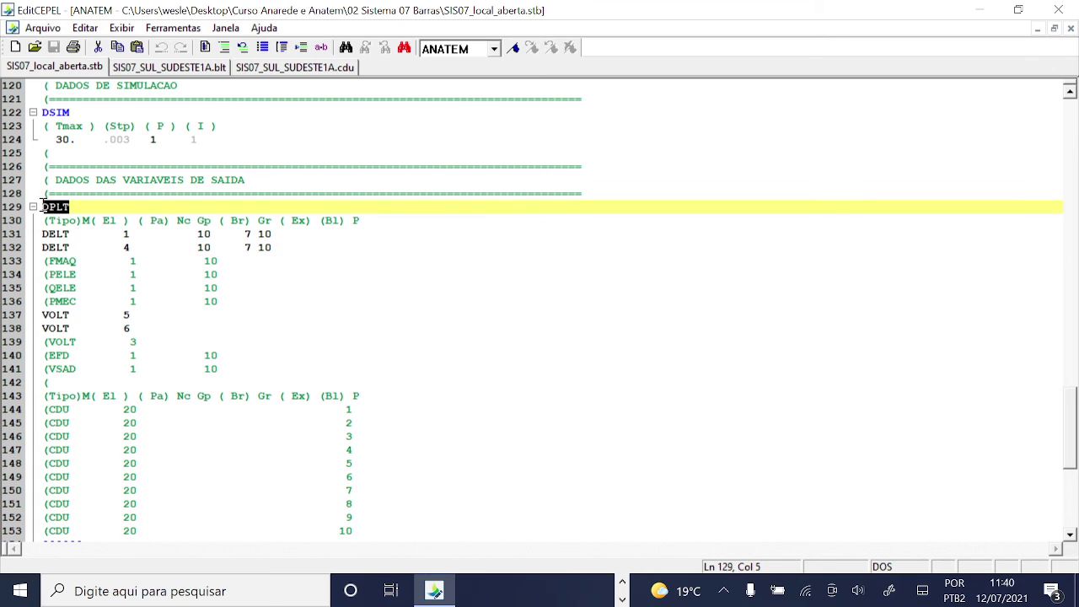
pyautogui.click(73, 209)
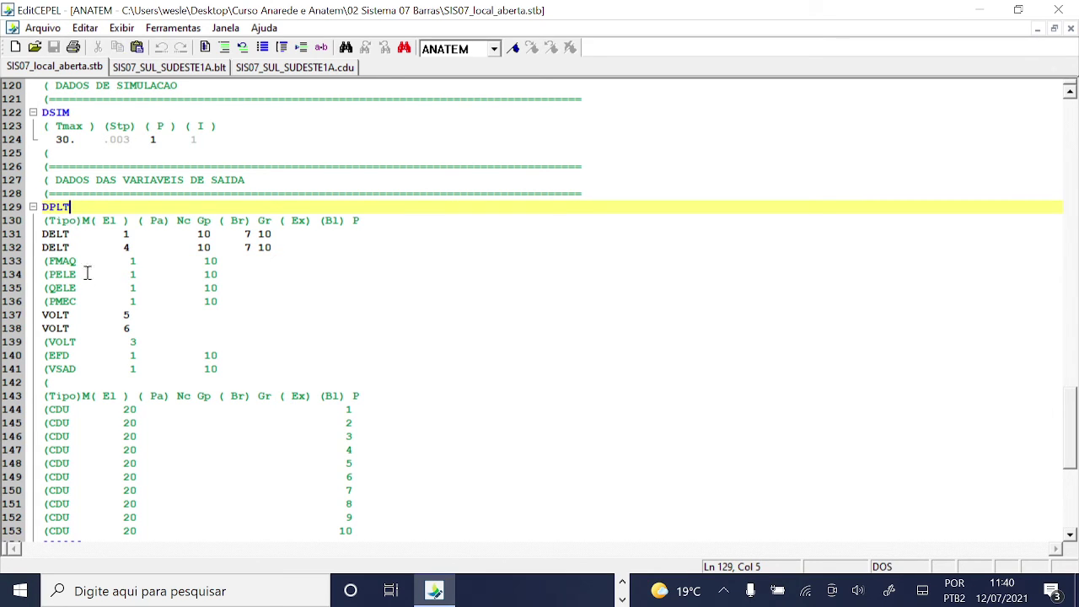
pyautogui.hotkey('shift', 'Left')
pyautogui.hotkey('shift', 'Left')
pyautogui.hotkey('shift', 'Left')
pyautogui.hotkey('shift', 'Left')
pyautogui.hotkey('ctrl', 'c')
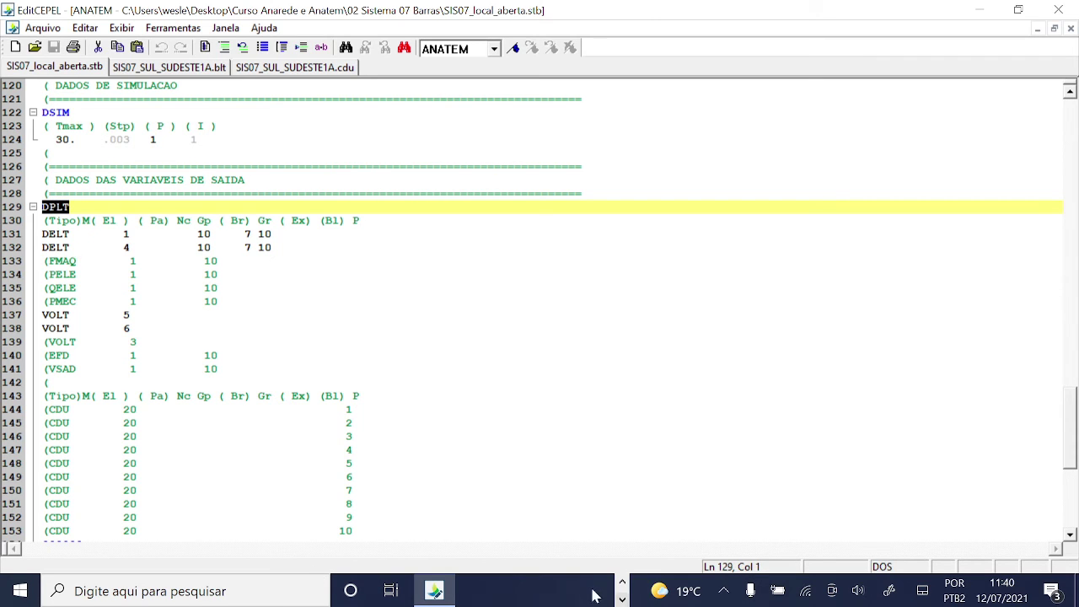
# Switch to the Anatem manual in Acrobat Reader and search for DPLT starting from its first page.
pyautogui.click(462, 590)
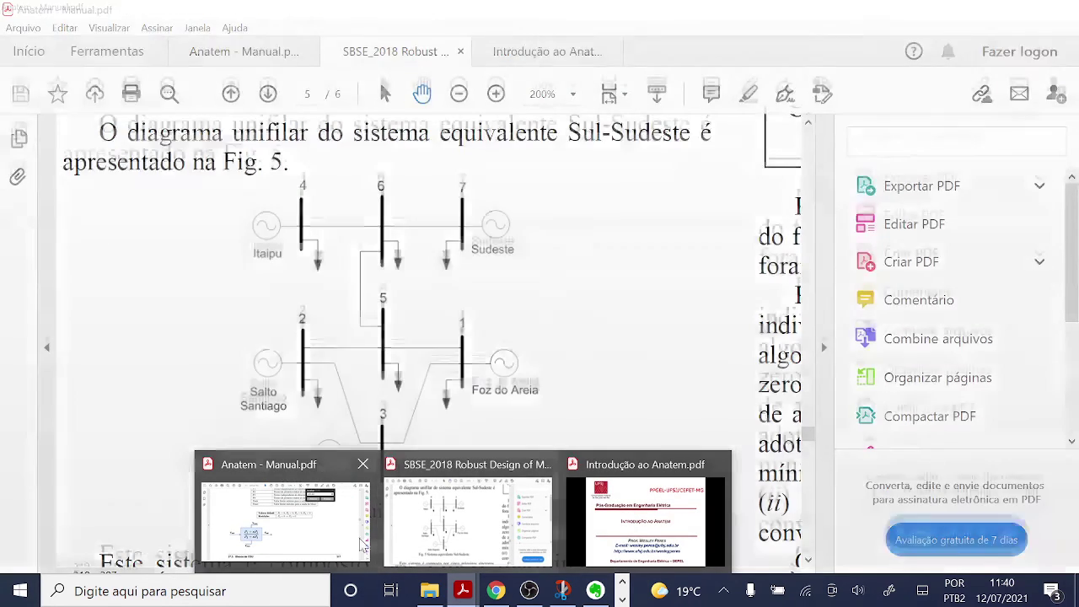
pyautogui.click(328, 541)
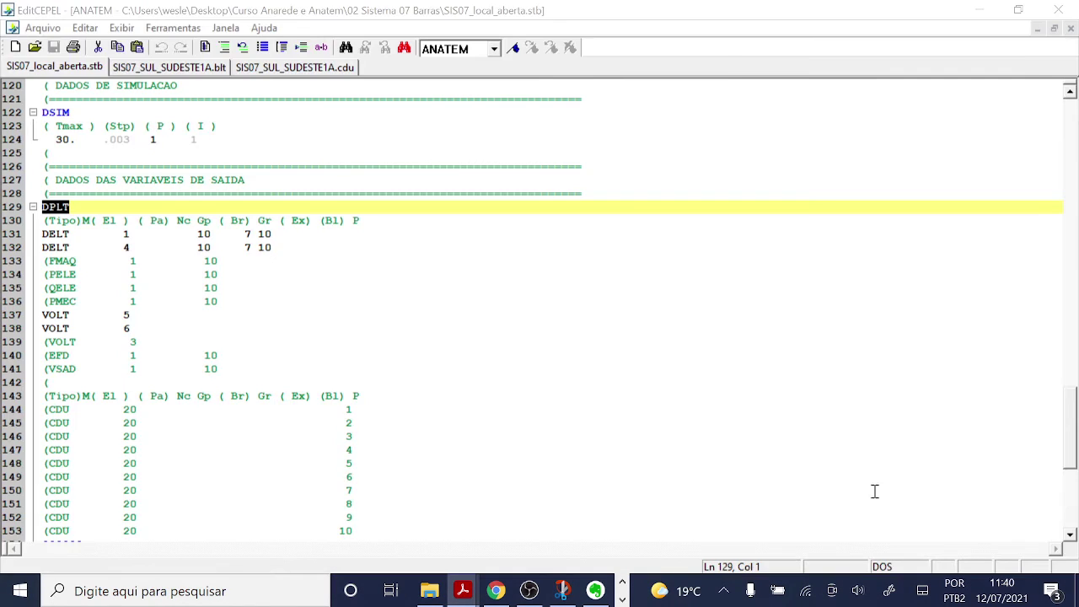
pyautogui.moveTo(758, 142); pyautogui.dragTo(614, 140)
pyautogui.hotkey('ctrl', 'v')
pyautogui.press('Return')
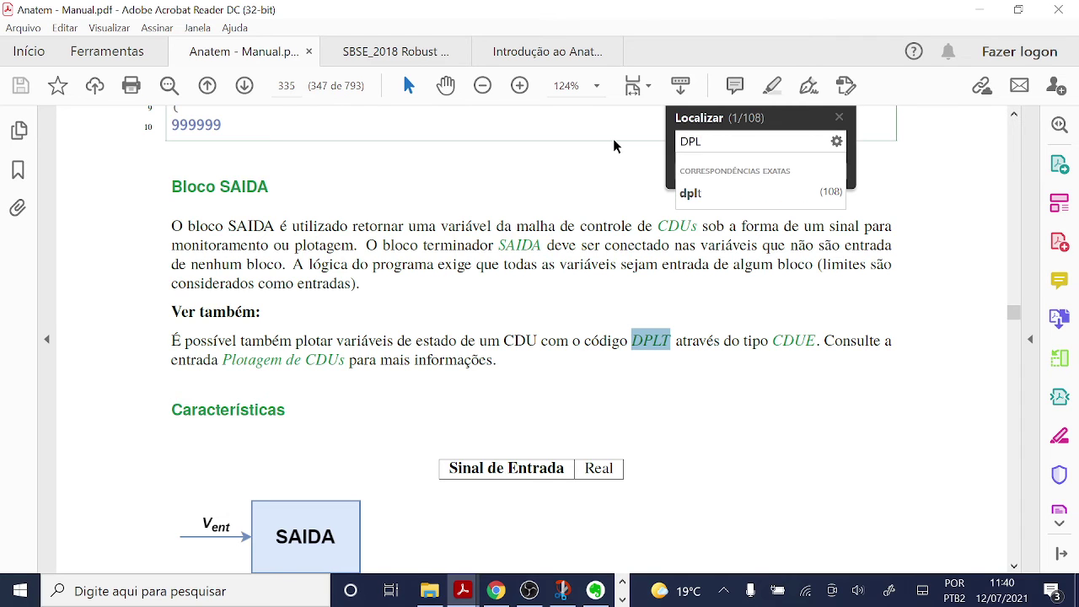
pyautogui.scroll(-15, 547, 245)
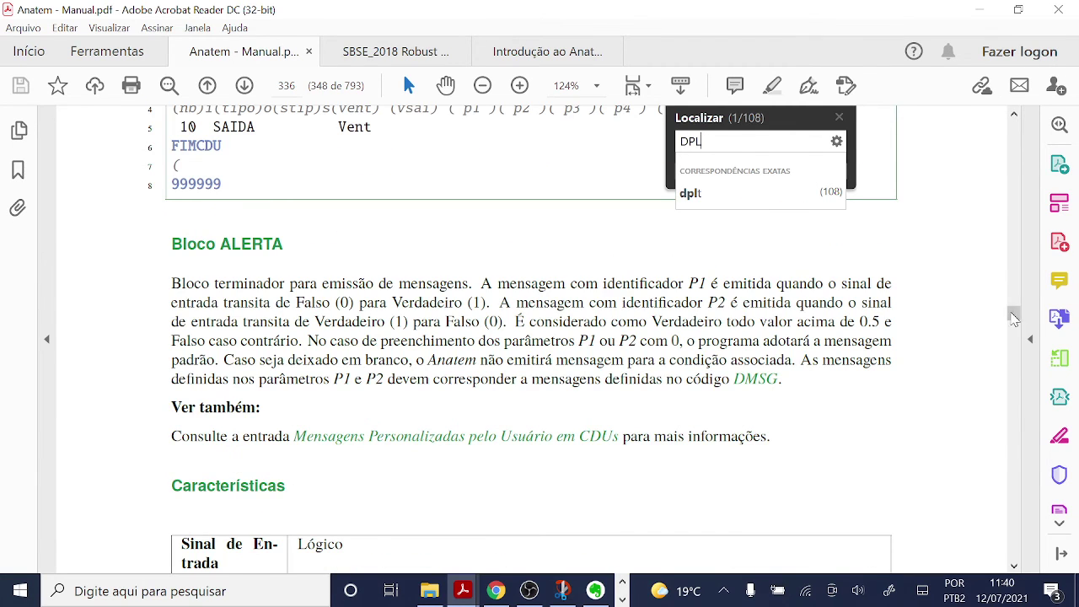
pyautogui.moveTo(1015, 316); pyautogui.dragTo(1014, 129)
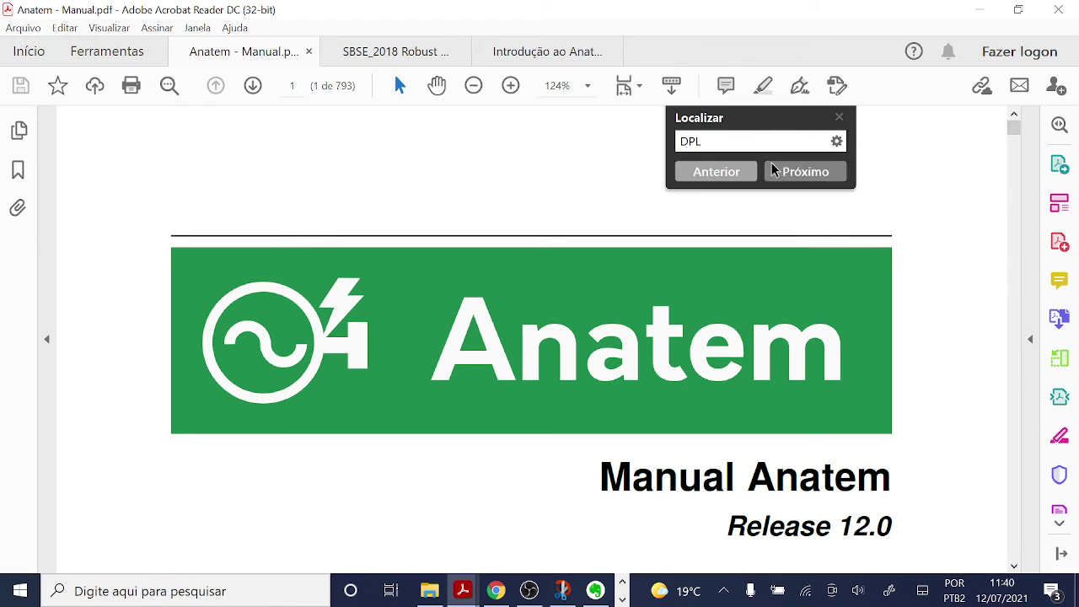
pyautogui.click(780, 150)
pyautogui.write('DPLT')
pyautogui.press('Return')
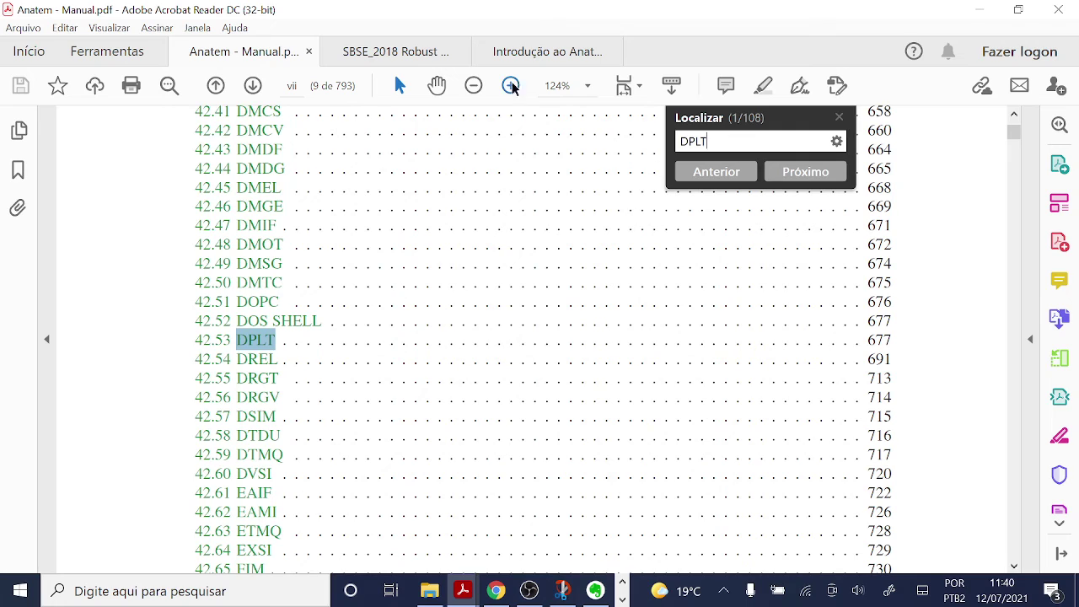
# Open the DPLT section from the manual's table of contents and read through the plot variable identifiers.
pyautogui.click(265, 342)
pyautogui.scroll(-15, 284, 284)
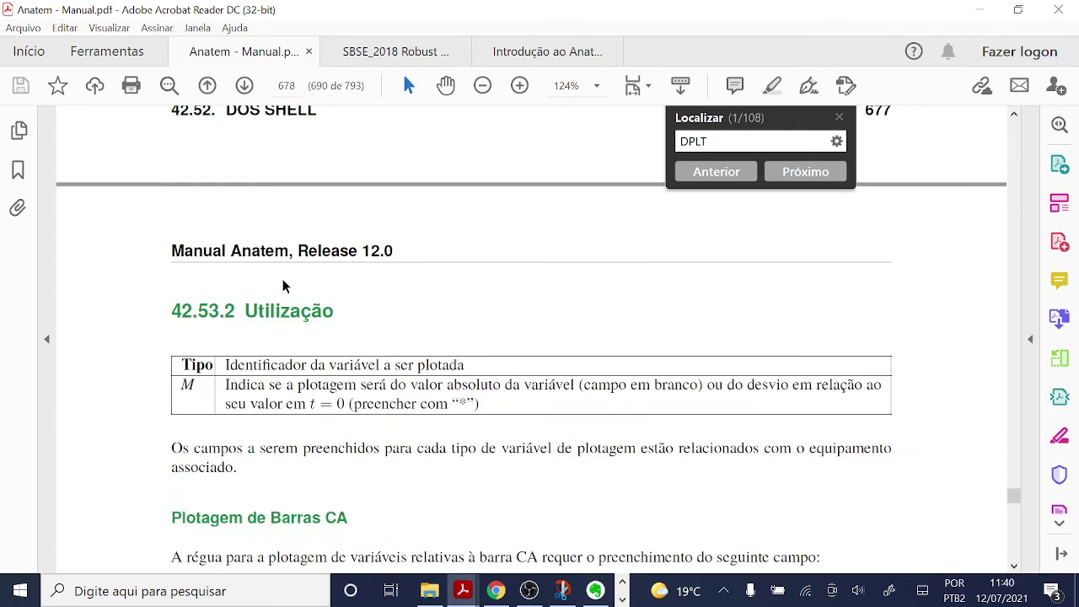
pyautogui.scroll(-10, 300, 423)
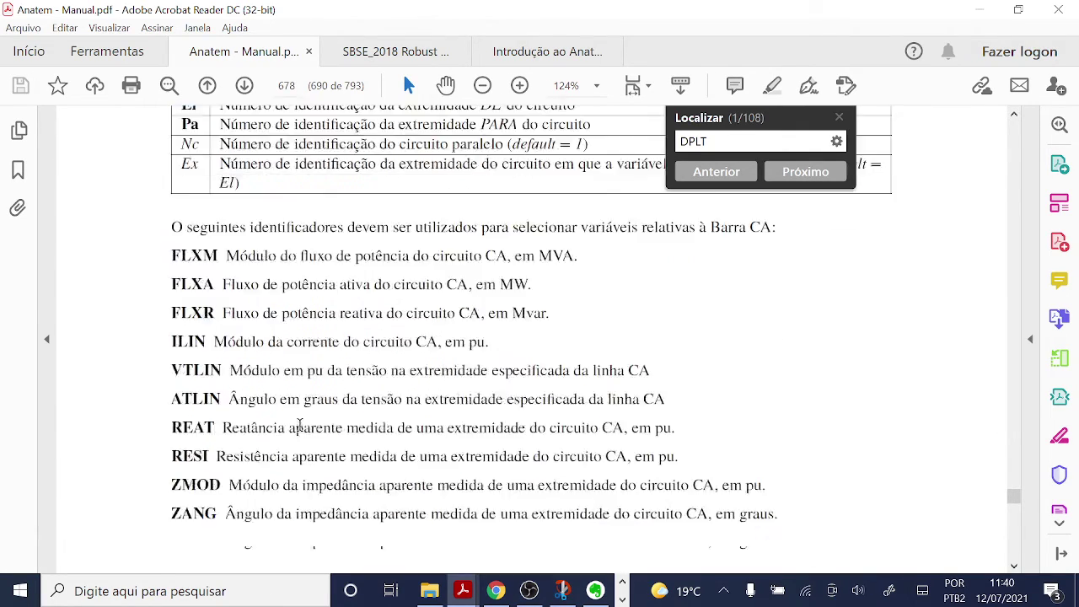
pyautogui.scroll(6, 299, 424)
pyautogui.scroll(-10, 305, 438)
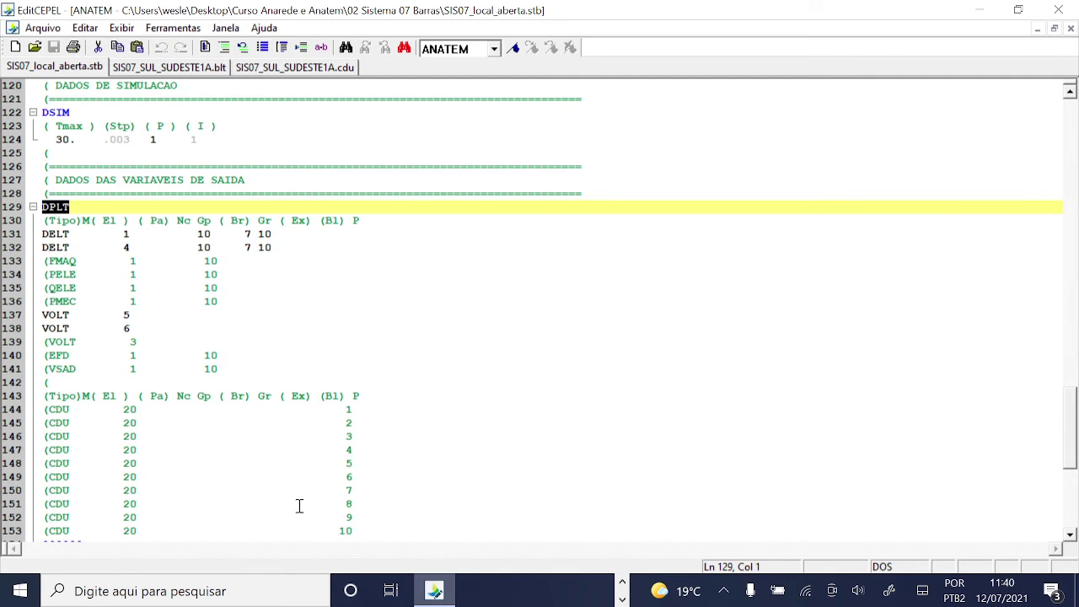
# Return to SIS07_local_aberta.stb in EditCEPEL and highlight the closing blocks from the simulation execution to FIM.
pyautogui.scroll(-8, 299, 506)
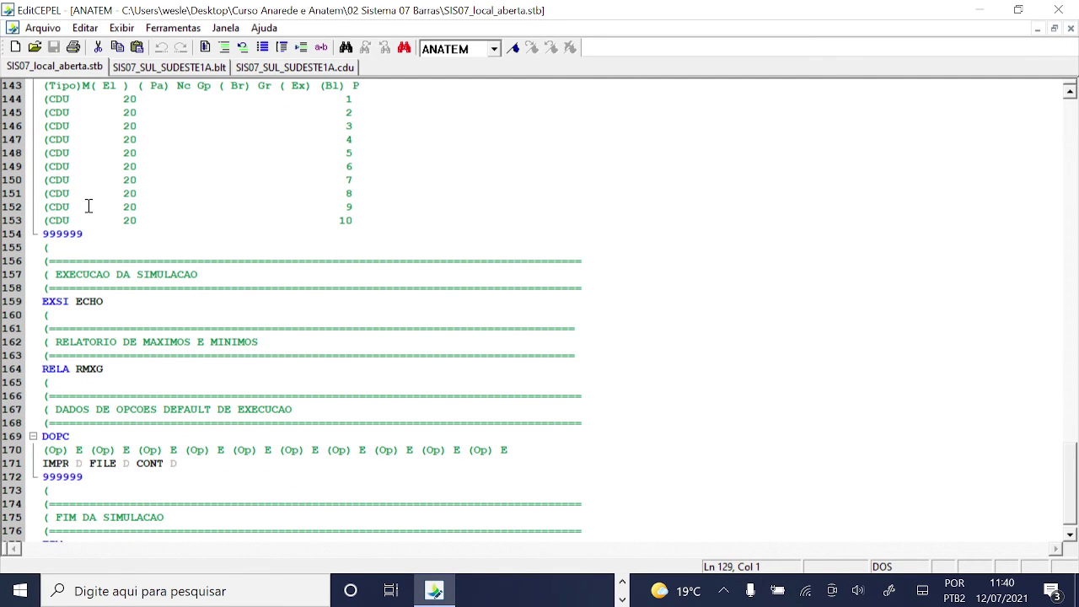
pyautogui.scroll(-2, 61, 289)
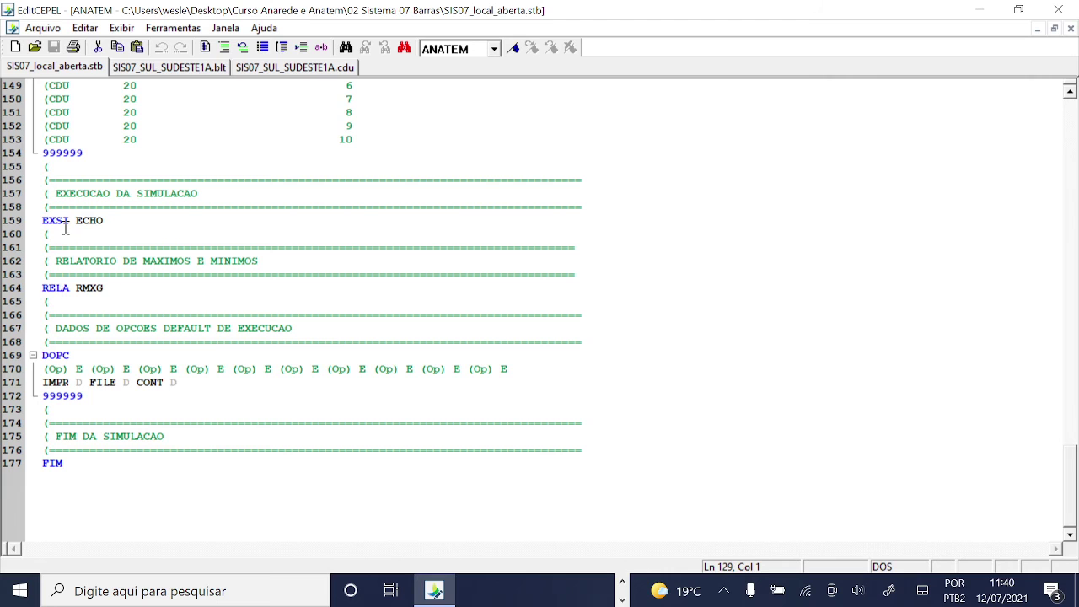
pyautogui.moveTo(69, 179); pyautogui.dragTo(190, 462)
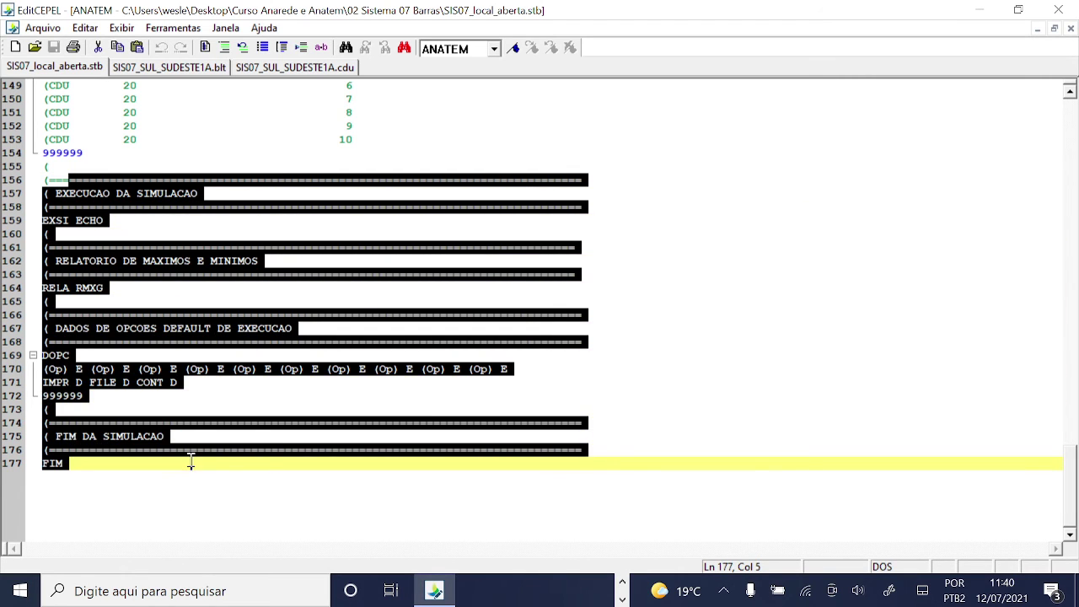
pyautogui.click(191, 462)
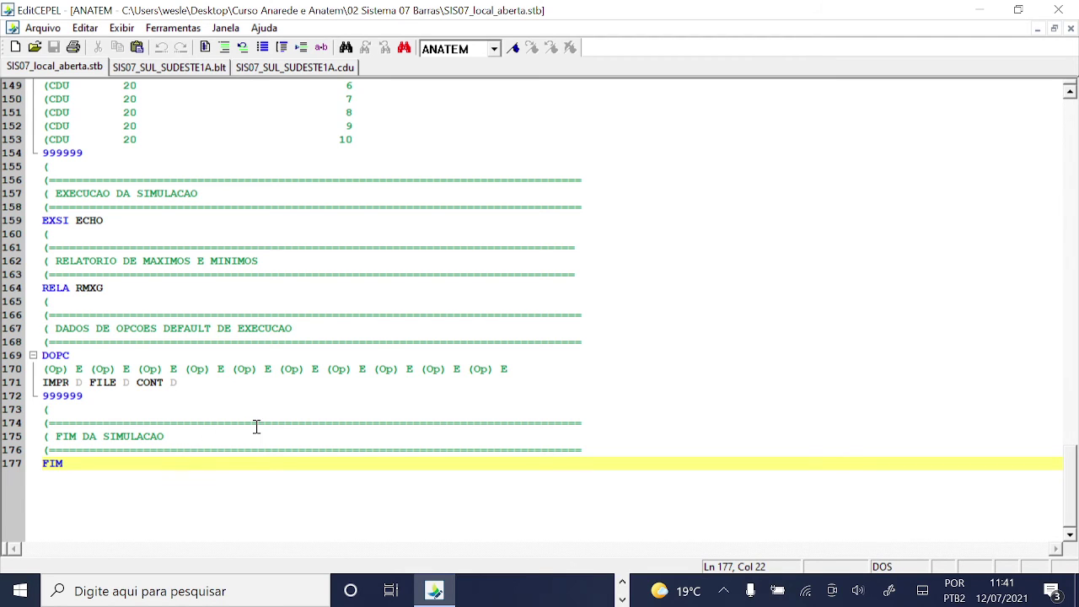
# Go to the desktop and launch Anatem 12.0.3.
pyautogui.click(622, 582)
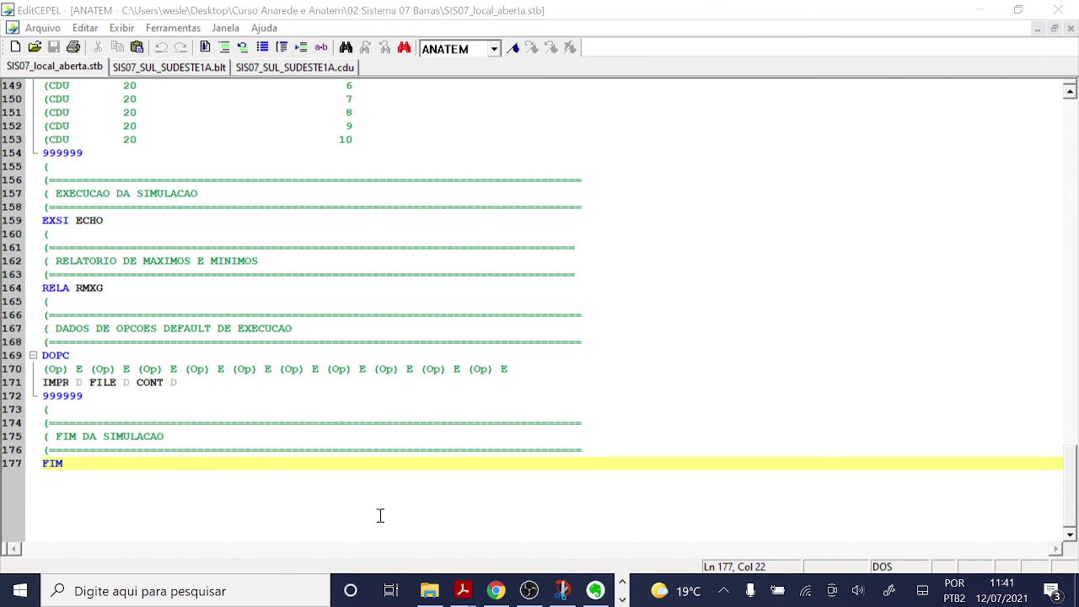
pyautogui.press('super+d')
pyautogui.click(435, 350)
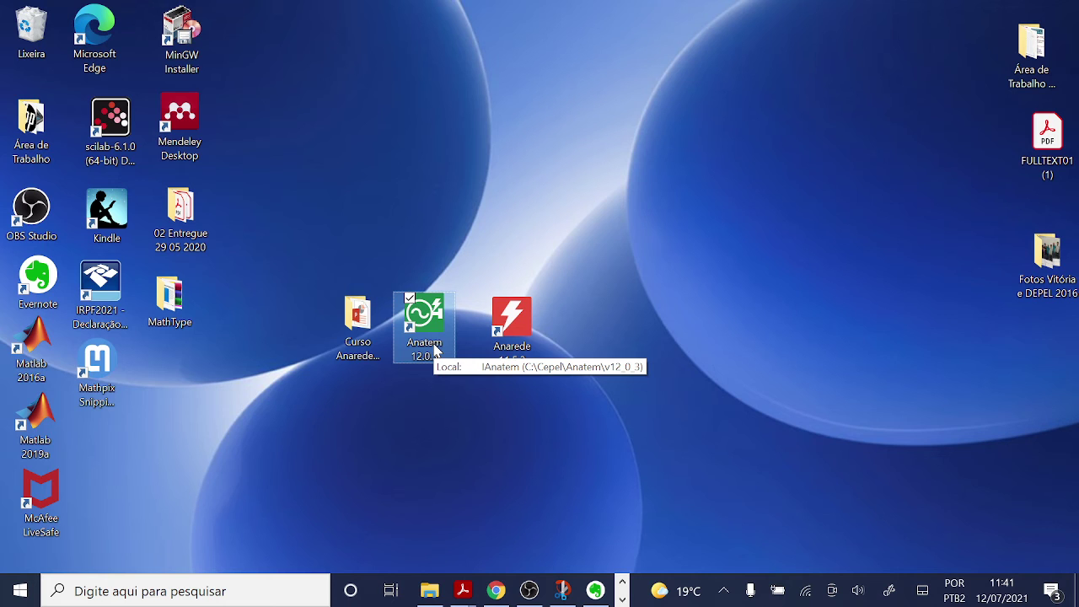
pyautogui.doubleClick(434, 351)
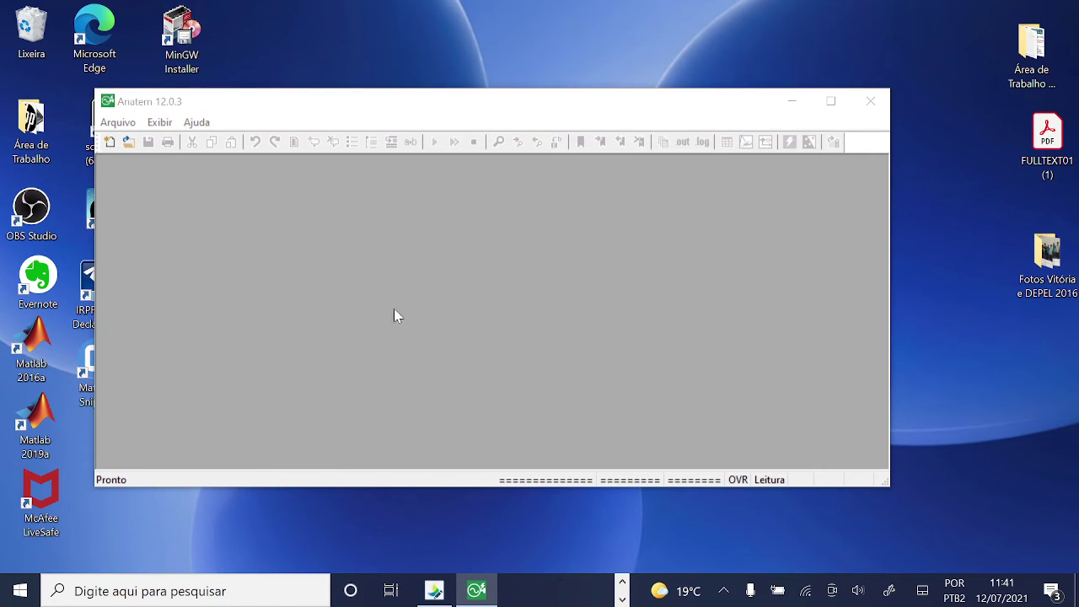
# Open the case SIS07_local_aberta from the 02 Sistema 07 Barras folder and maximize the window.
pyautogui.click(128, 142)
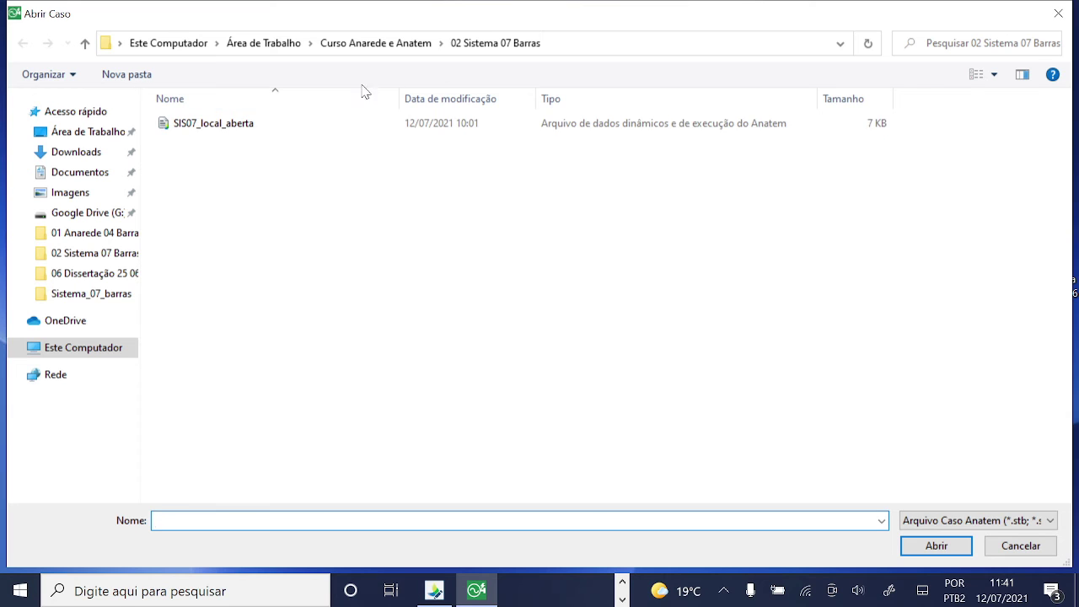
pyautogui.doubleClick(263, 131)
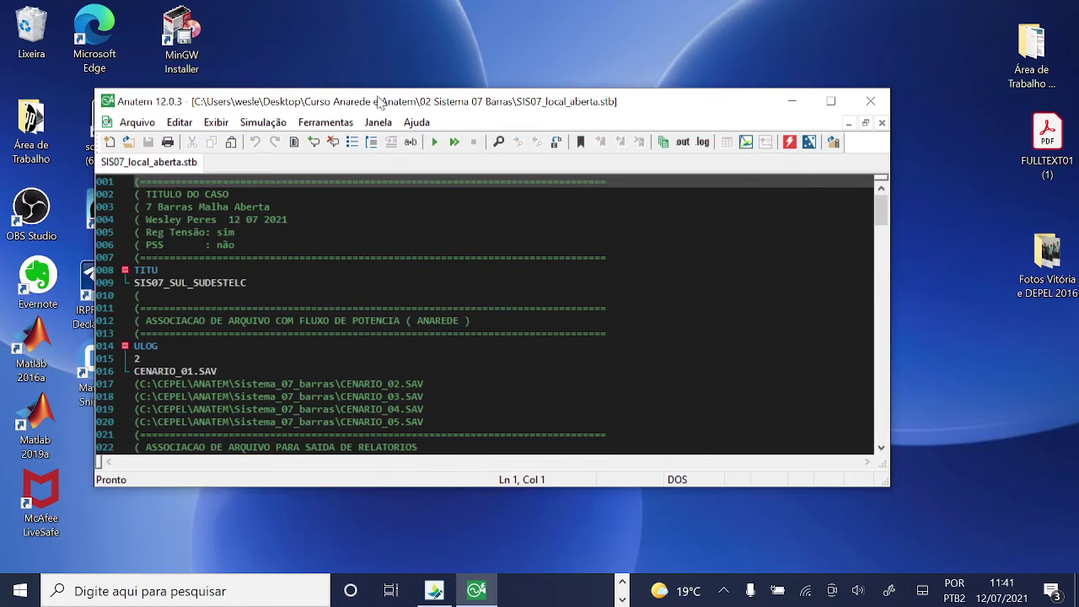
pyautogui.doubleClick(378, 102)
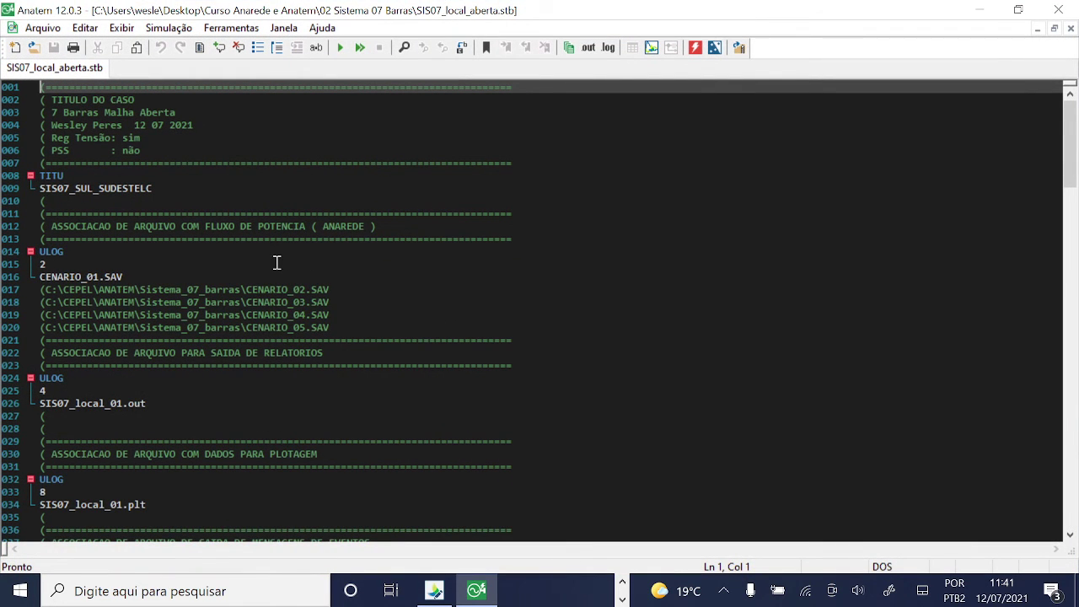
# Look over the loaded SIS07_local_aberta case, run its simulation and dismiss the completion message.
pyautogui.scroll(-5, 274, 268)
pyautogui.scroll(-14, 275, 266)
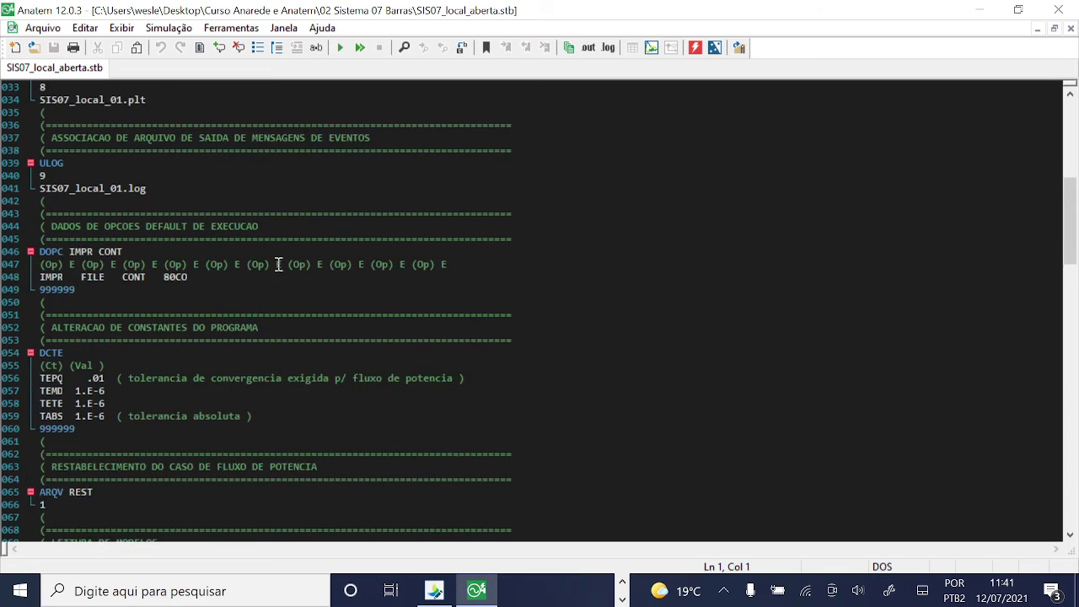
pyautogui.scroll(-11, 276, 266)
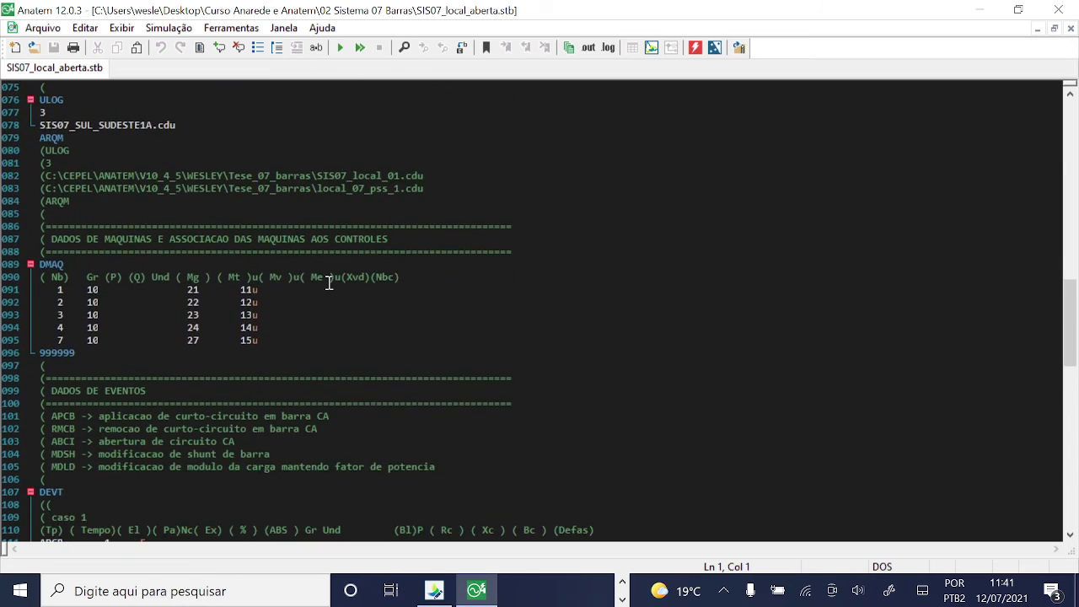
pyautogui.scroll(-13, 329, 283)
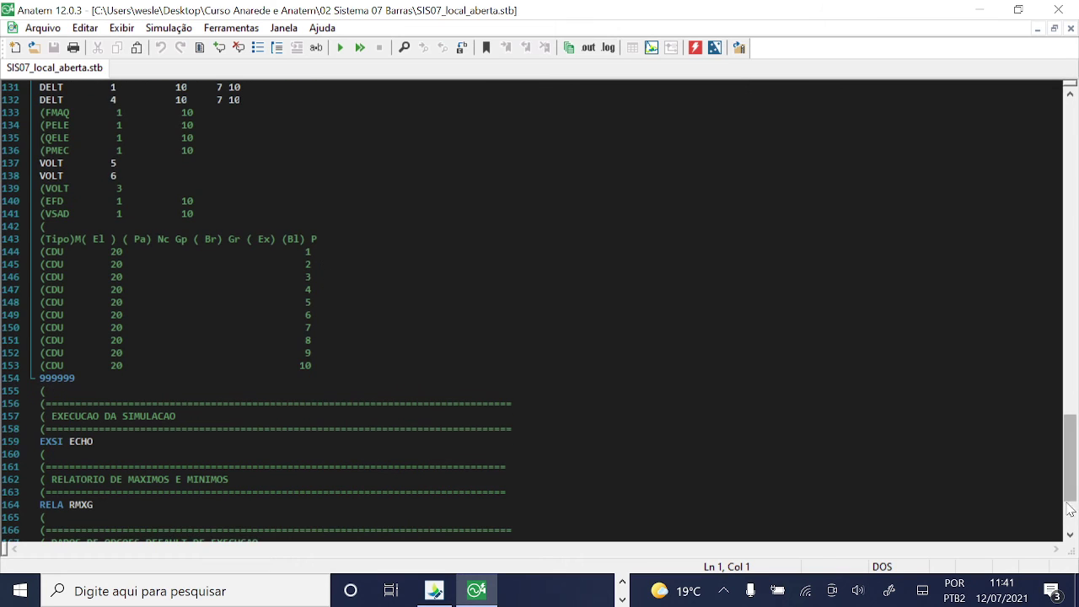
pyautogui.moveTo(1069, 480); pyautogui.dragTo(1072, 161)
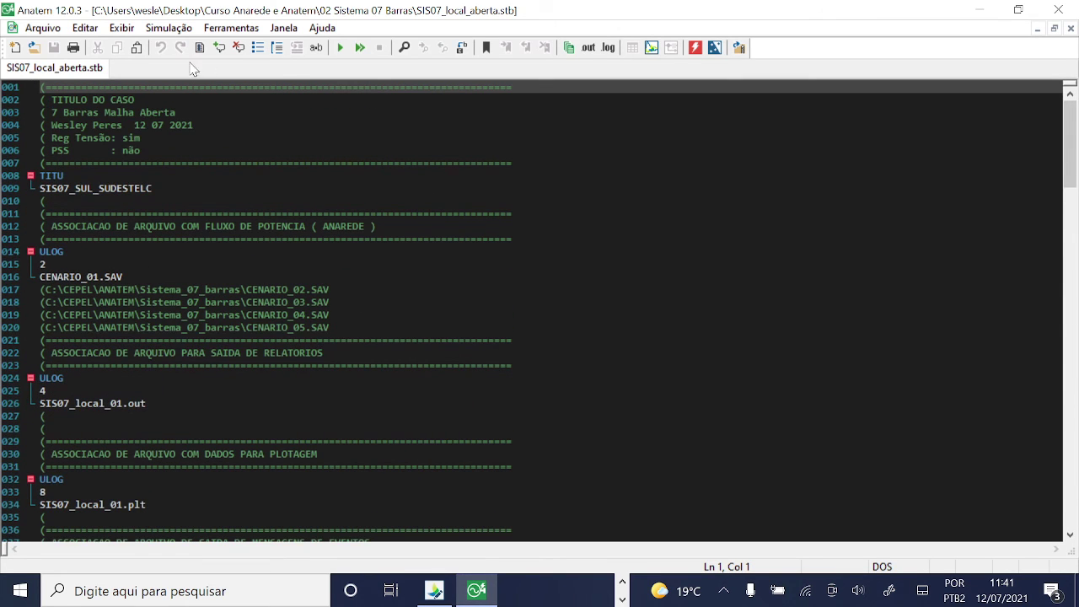
pyautogui.click(341, 49)
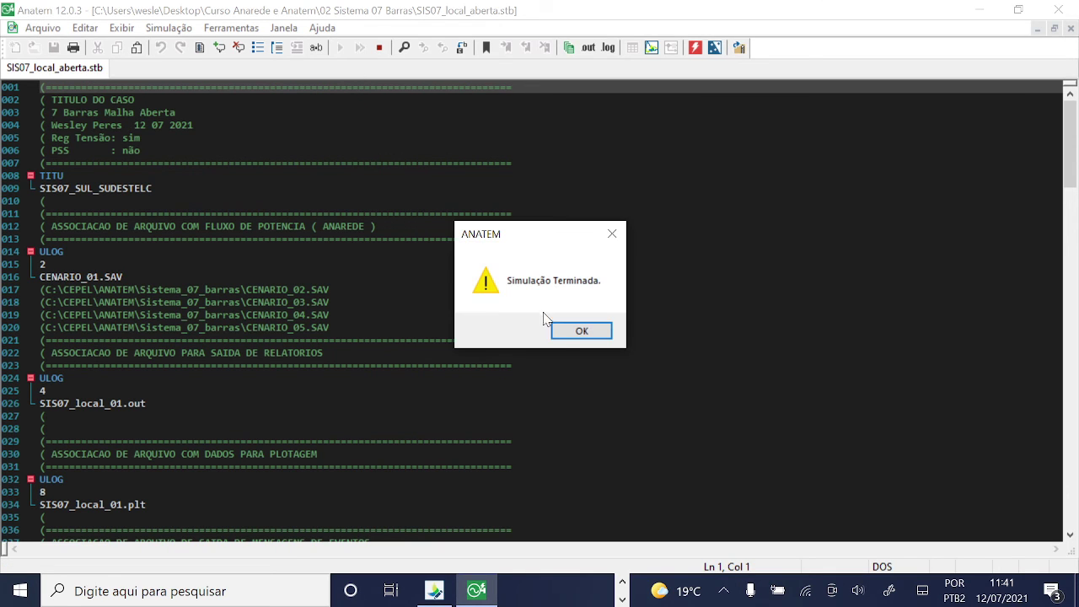
pyautogui.click(559, 330)
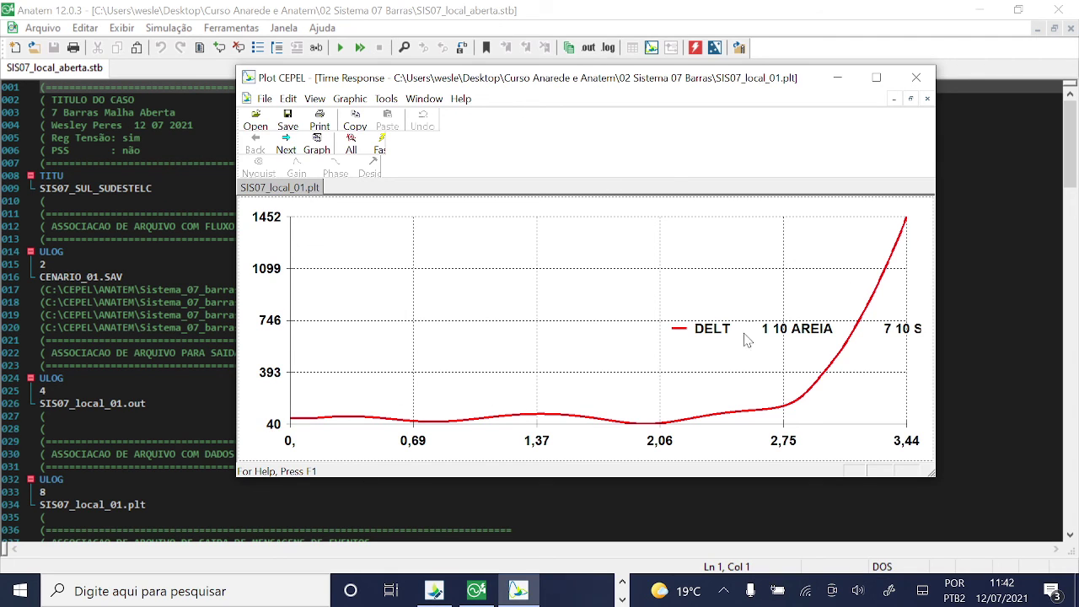
# In Plot CEPEL, move the DELT curve's legend toward the middle of the plot, clear of the curve.
pyautogui.moveTo(745, 340); pyautogui.dragTo(613, 287)
pyautogui.click(611, 284)
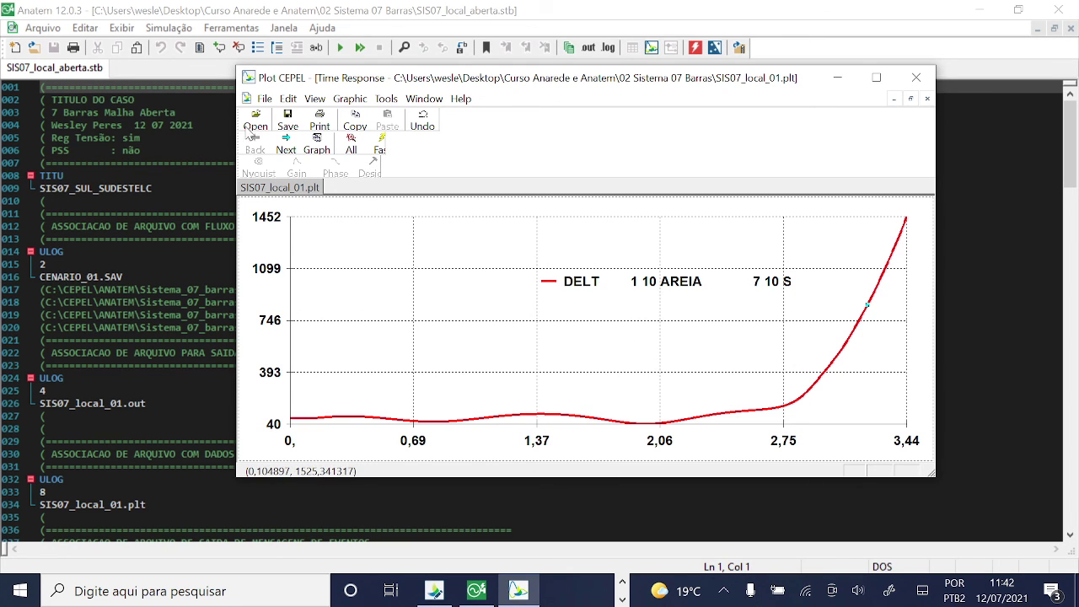
# Browse the plotted curves, comparing the Itaipu DELT angle with the VOLT curves of BARRA-5 and BARRA-6.
pyautogui.click(286, 155)
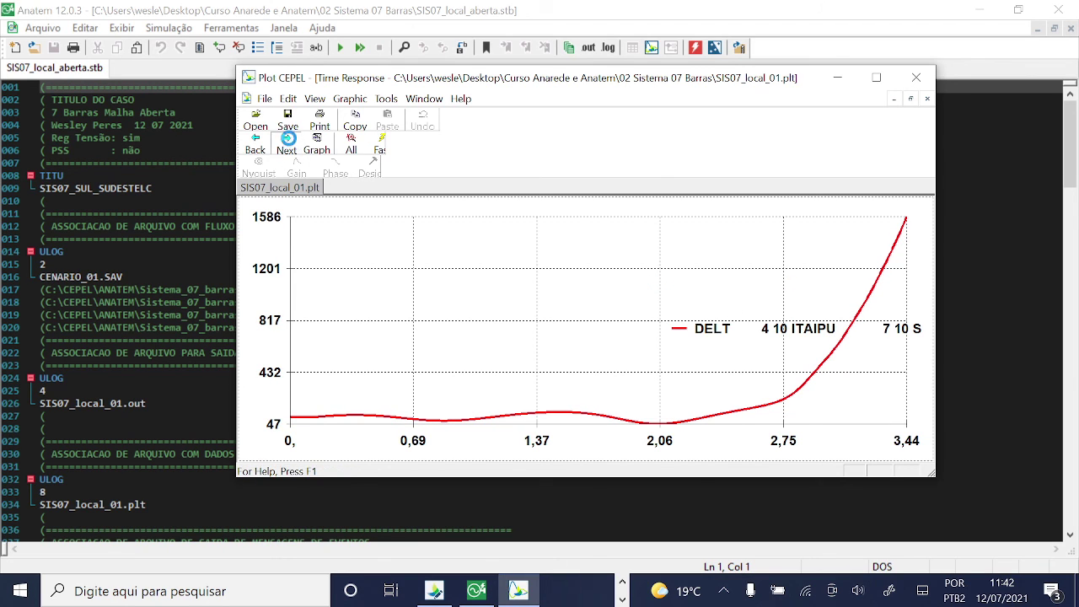
pyautogui.click(288, 145)
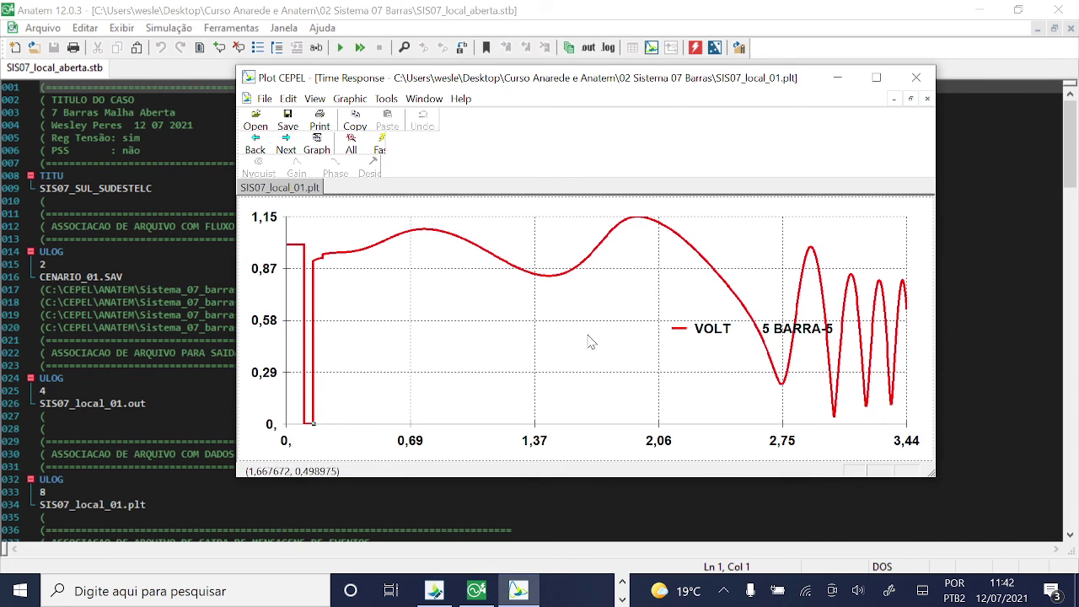
pyautogui.click(286, 149)
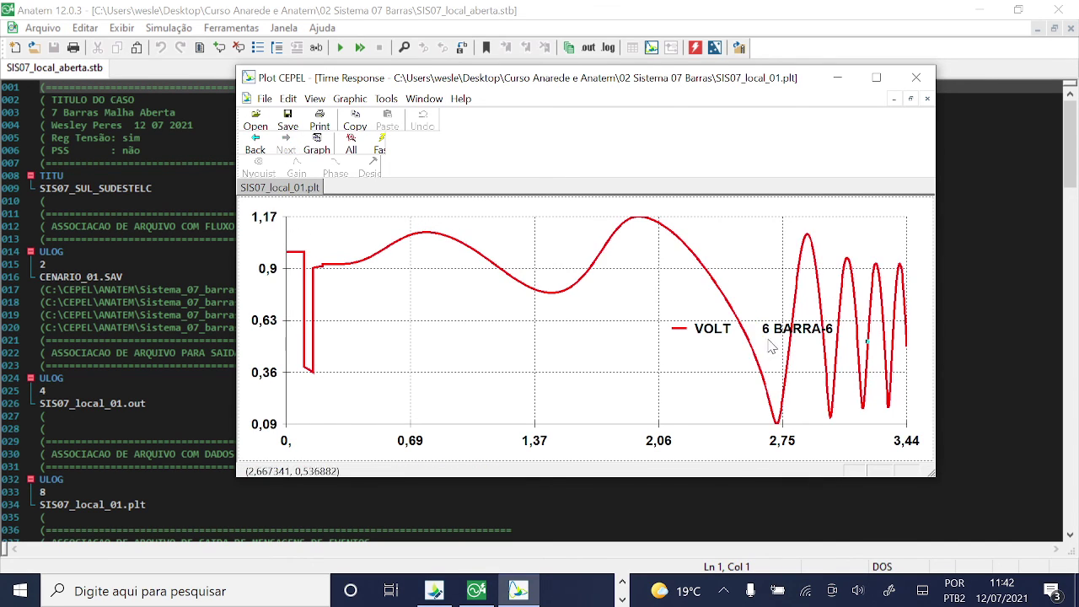
pyautogui.click(255, 143)
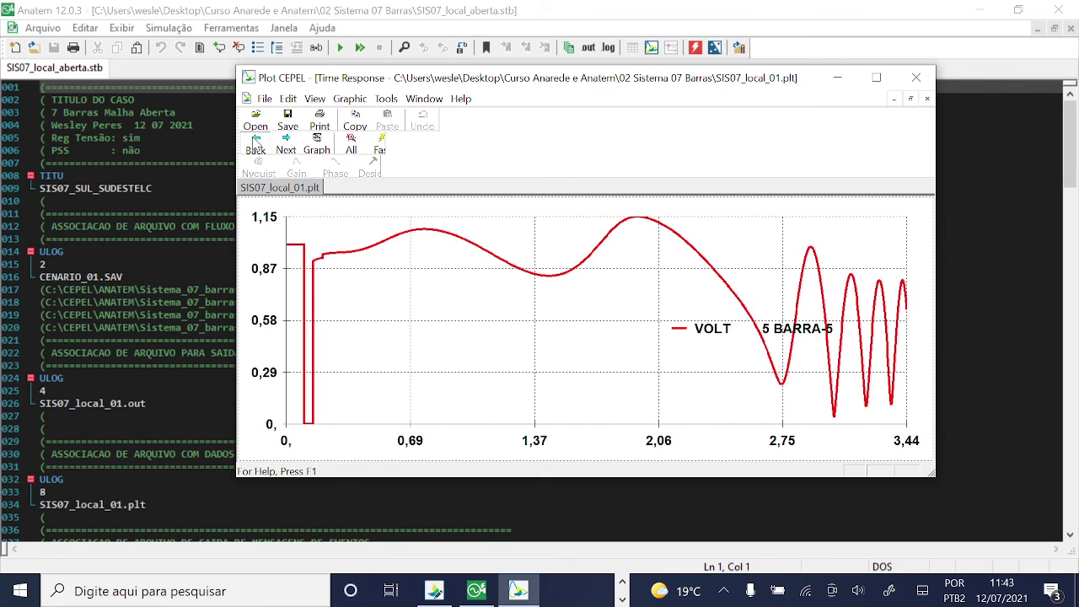
pyautogui.click(255, 144)
pyautogui.click(287, 145)
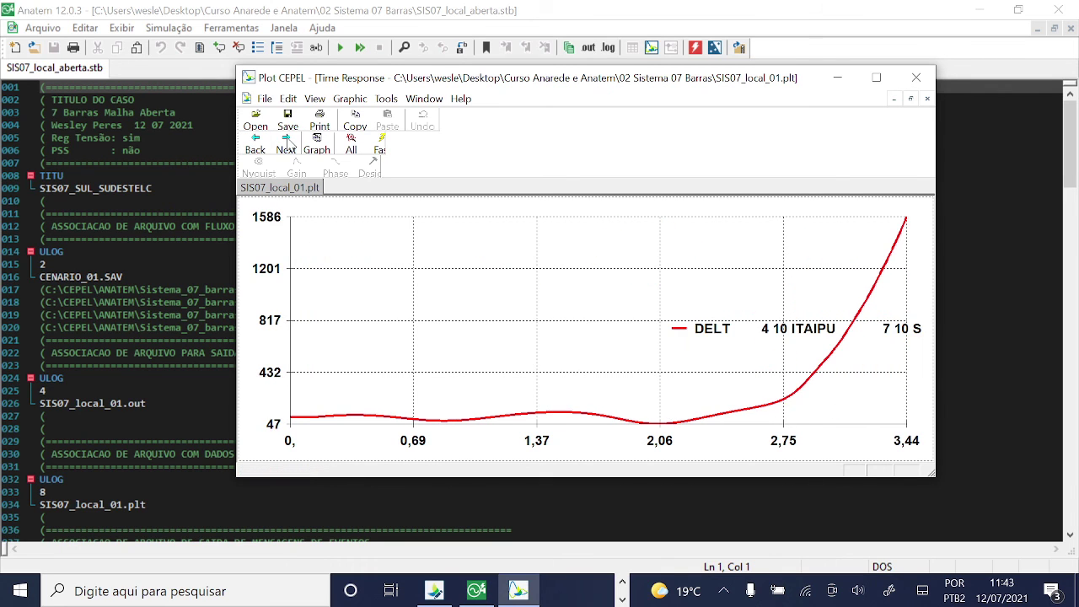
pyautogui.click(286, 145)
pyautogui.click(295, 247)
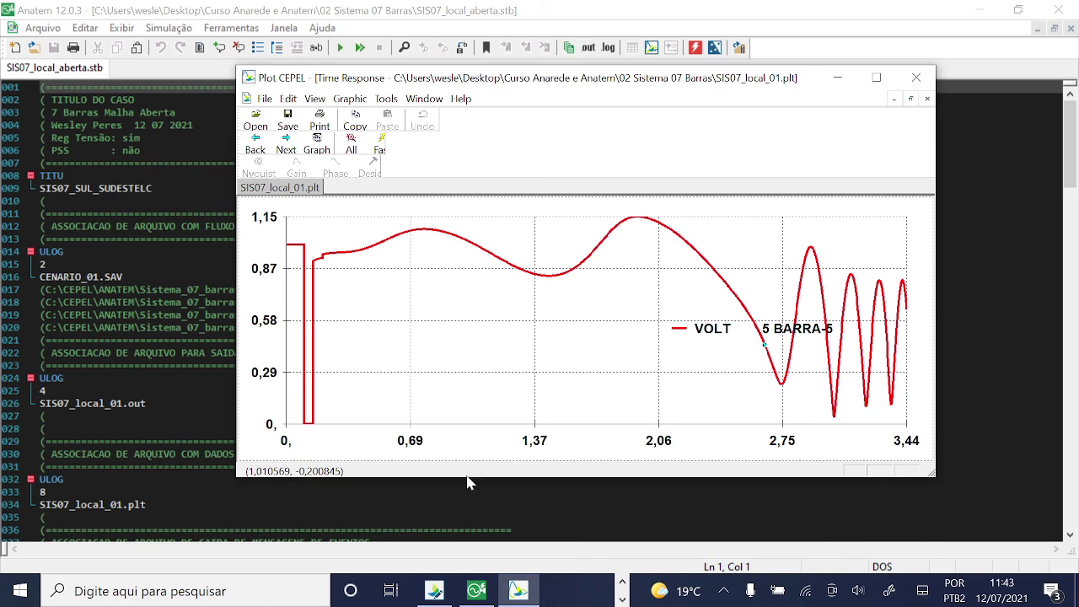
# Switch to the SBSE_2018 Robust Design paper in Acrobat Reader and enlarge Fig. 8, the Itaipu controller output.
pyautogui.click(620, 594)
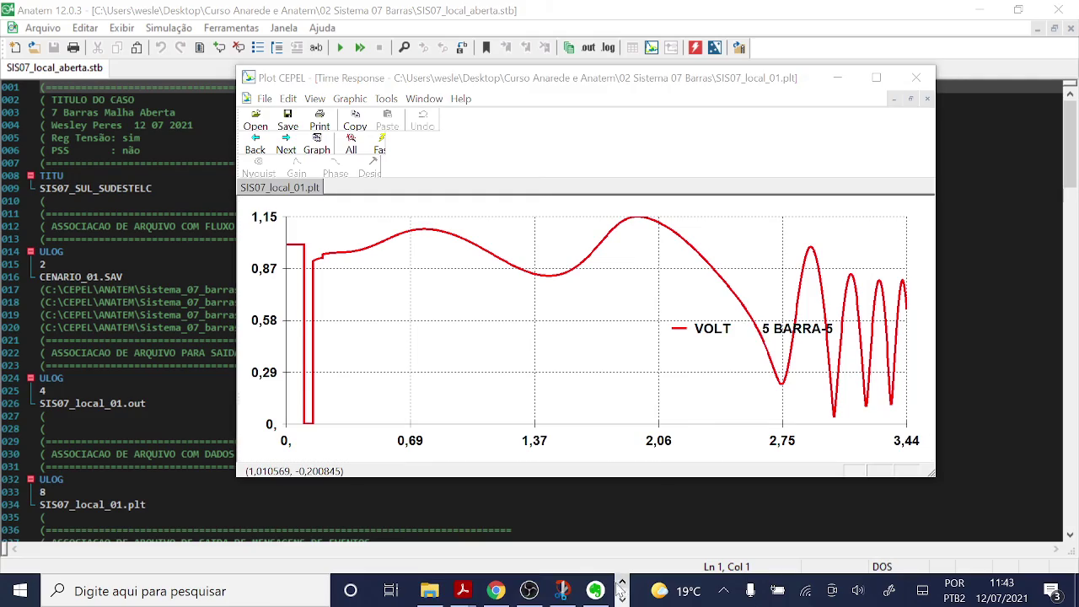
pyautogui.moveTo(472, 589)
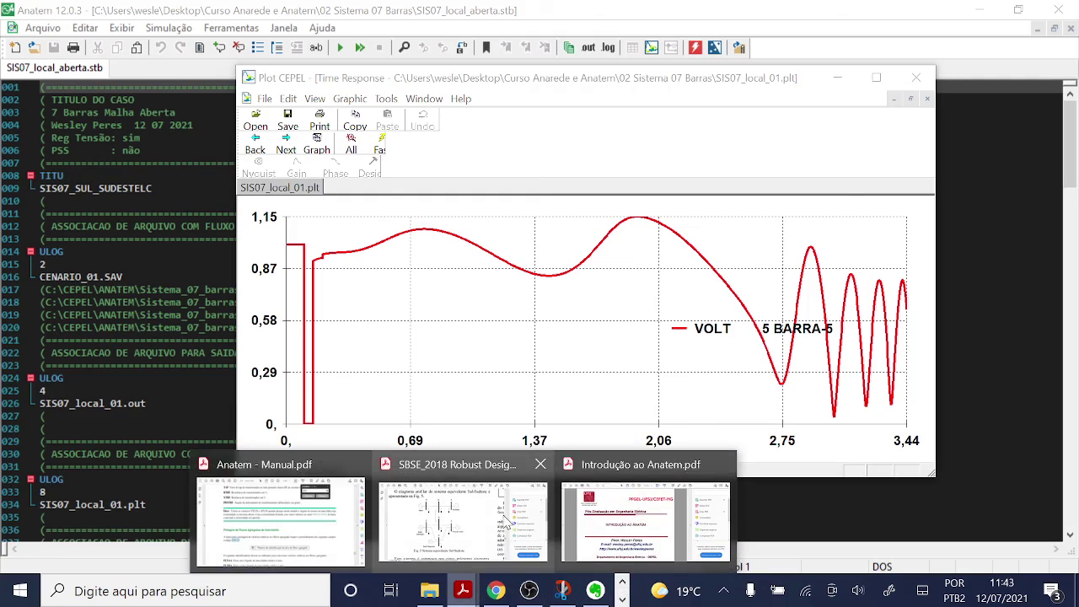
pyautogui.click(463, 519)
pyautogui.scroll(-10, 486, 293)
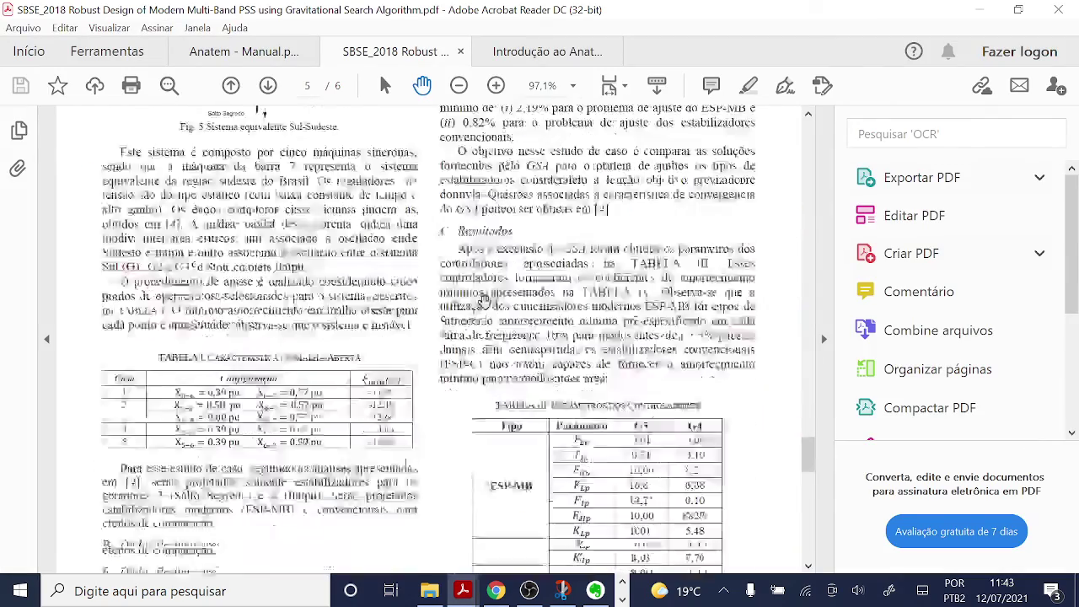
pyautogui.scroll(1, 598, 273)
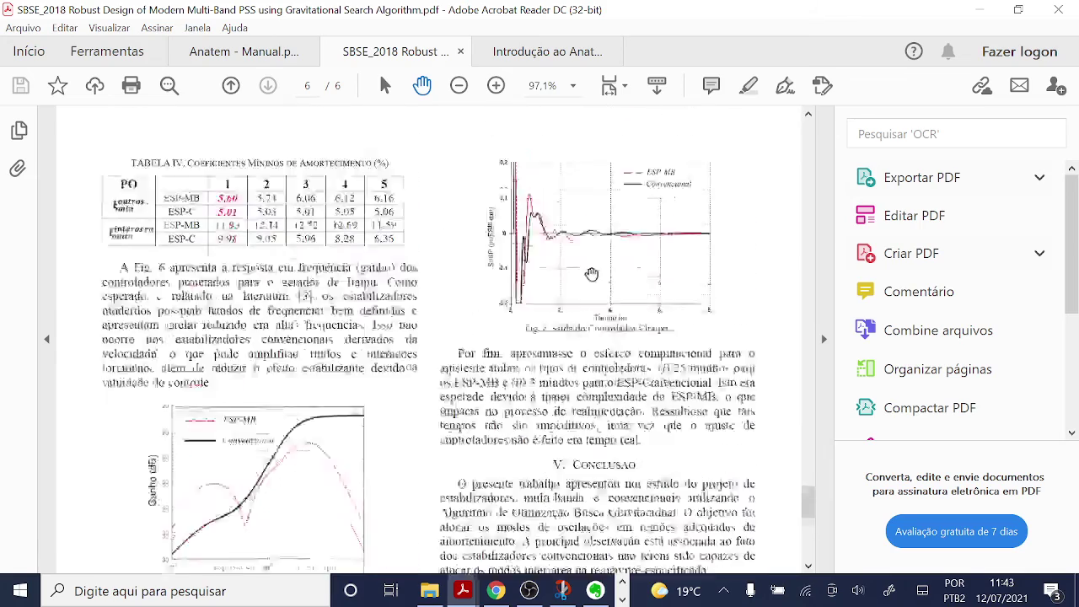
pyautogui.scroll(3, 677, 260)
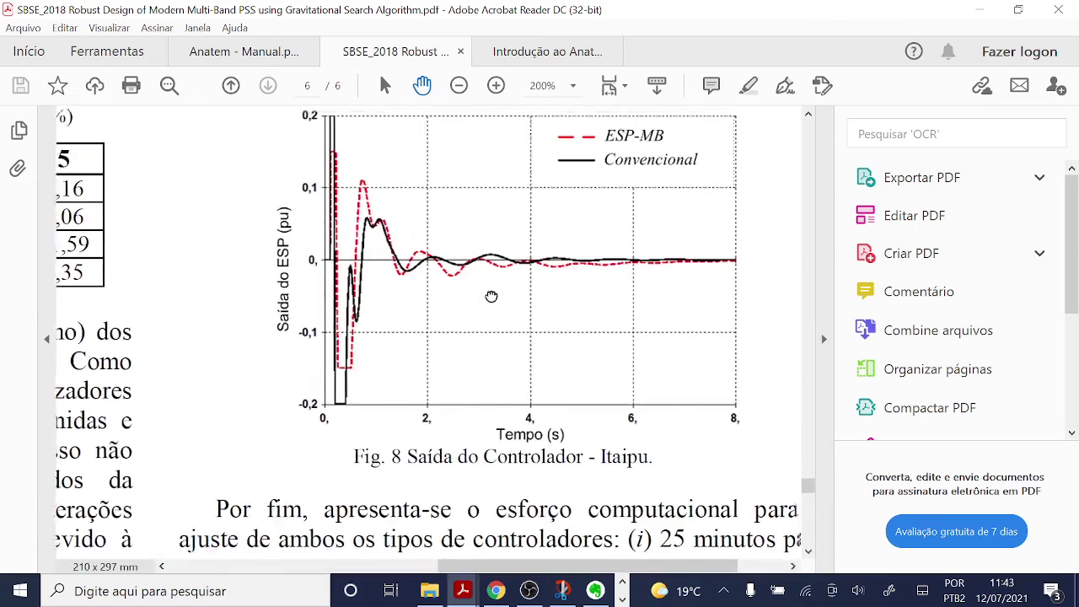
pyautogui.moveTo(489, 295); pyautogui.dragTo(393, 337)
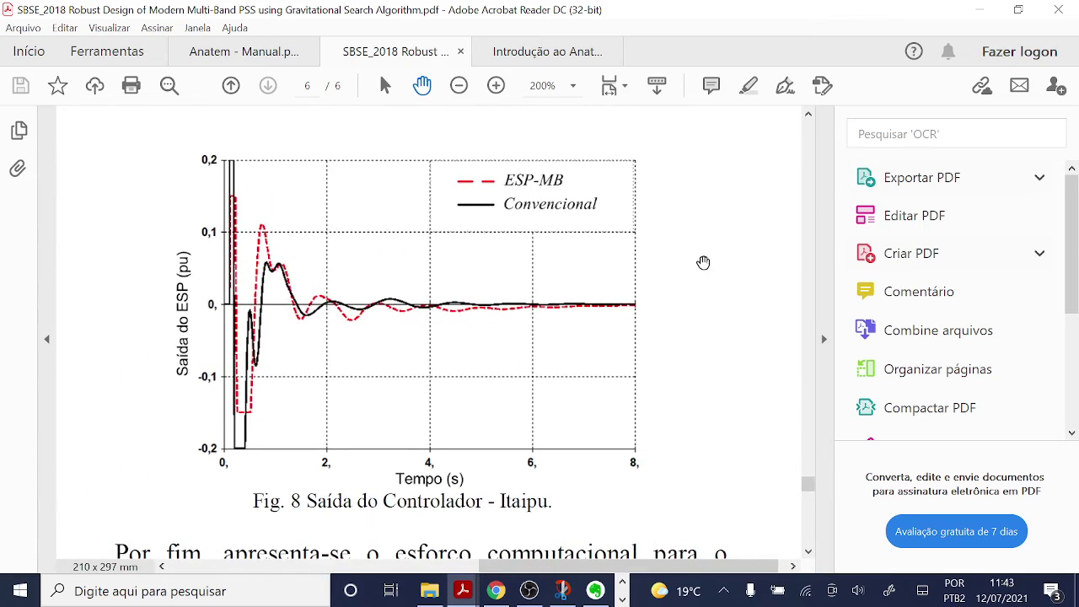
# Examine Fig. 7 of the paper, comparing the Itaipu internal angle curves for PSS4B and the conventional stabilizer.
pyautogui.scroll(-4, 570, 256)
pyautogui.scroll(-3, 410, 289)
pyautogui.scroll(4, 230, 313)
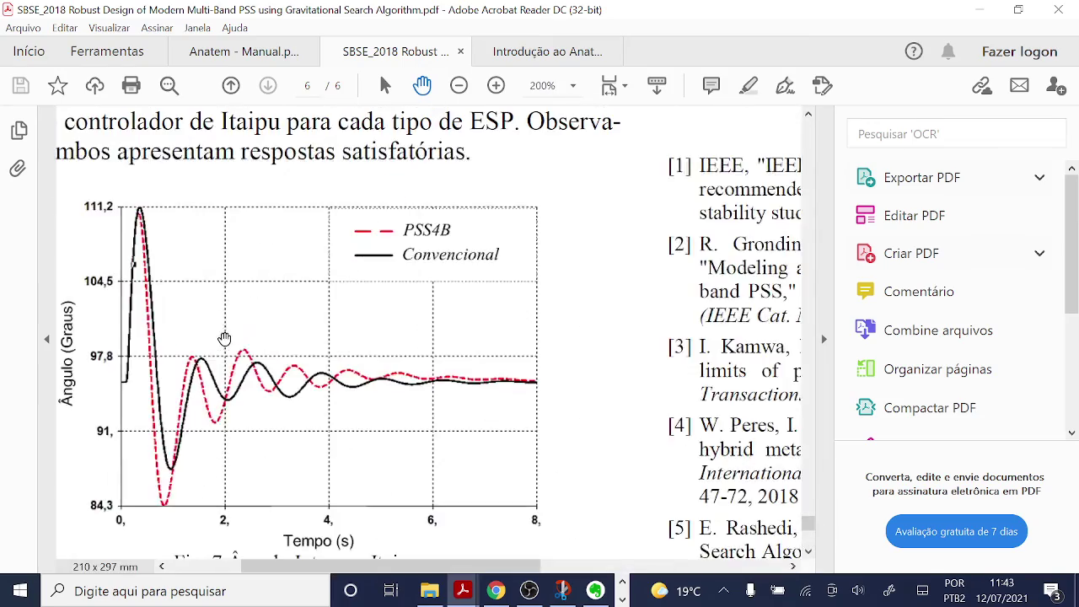
pyautogui.moveTo(248, 335); pyautogui.dragTo(339, 301)
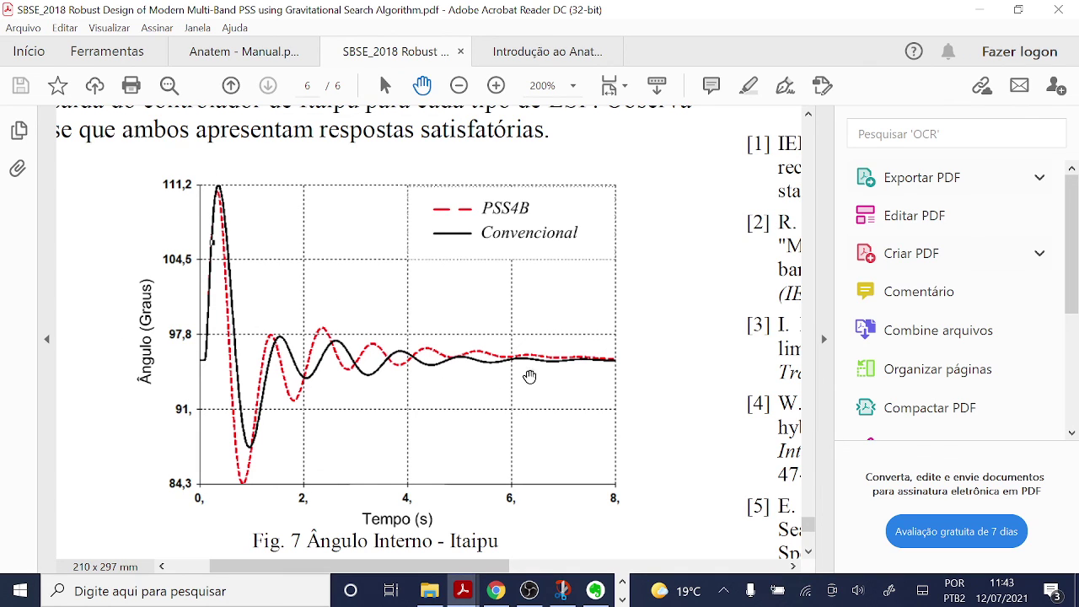
pyautogui.scroll(-2, 573, 366)
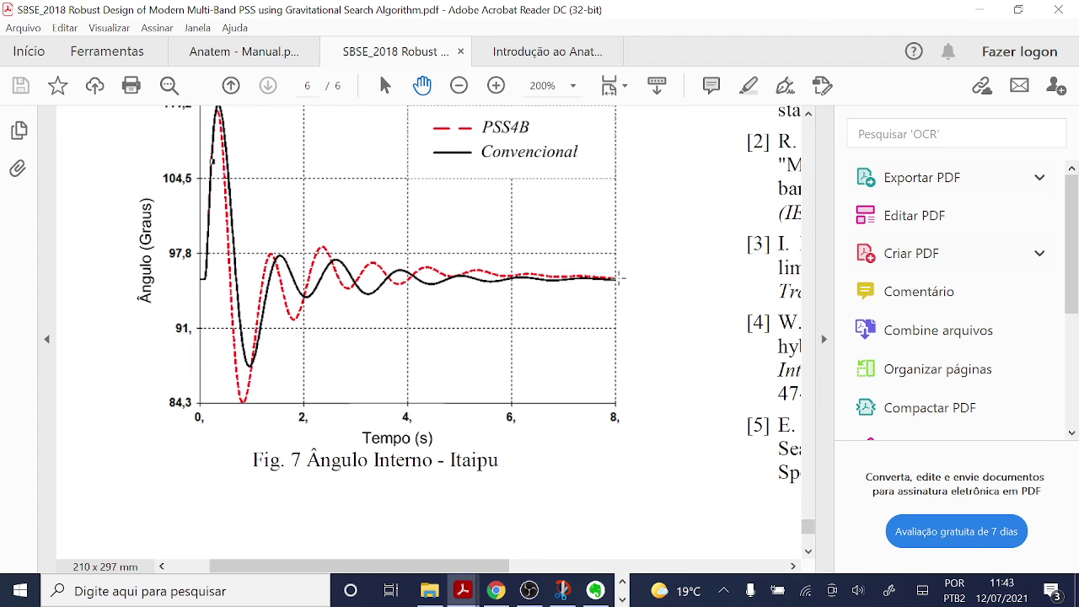
pyautogui.scroll(3, 620, 277)
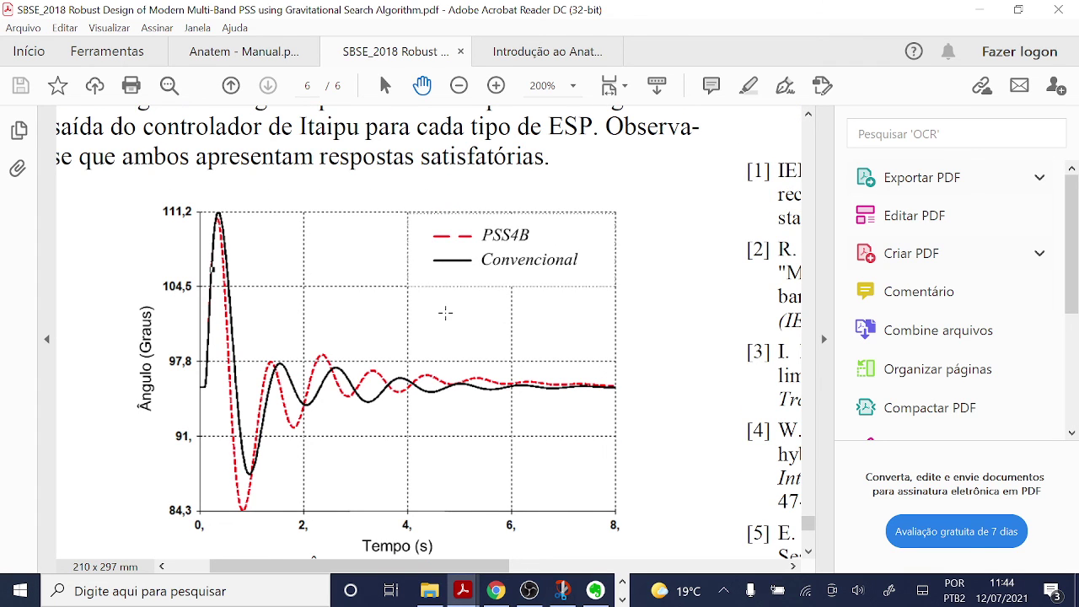
pyautogui.scroll(-3, 445, 312)
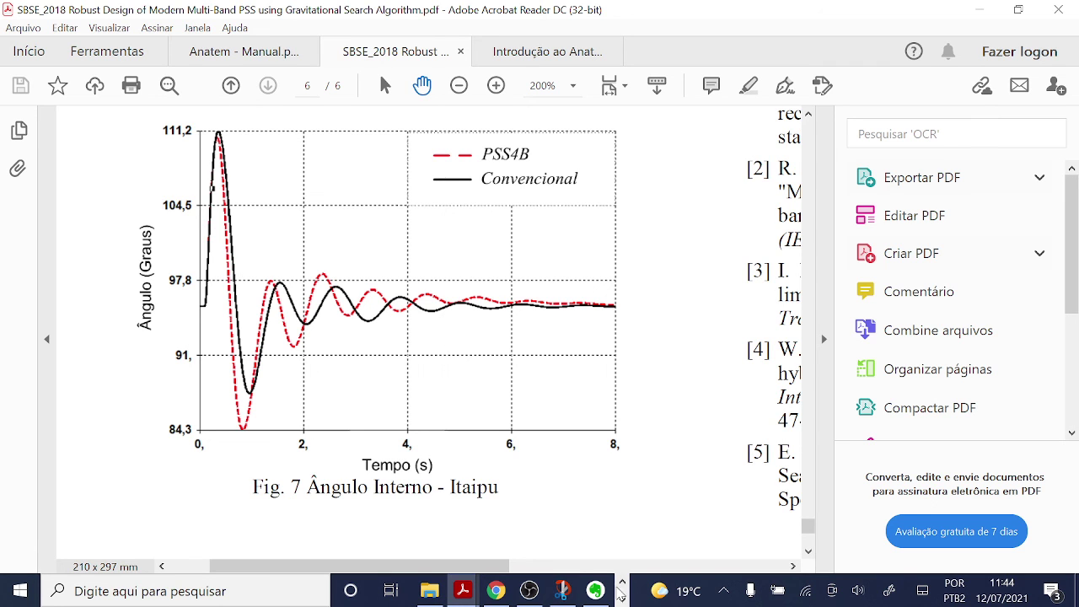
# Return to Anatem, then show the 02 Sistema 07 Barras folder in File Explorer and select the three SIS07_LOCAL_01 result files.
pyautogui.click(622, 599)
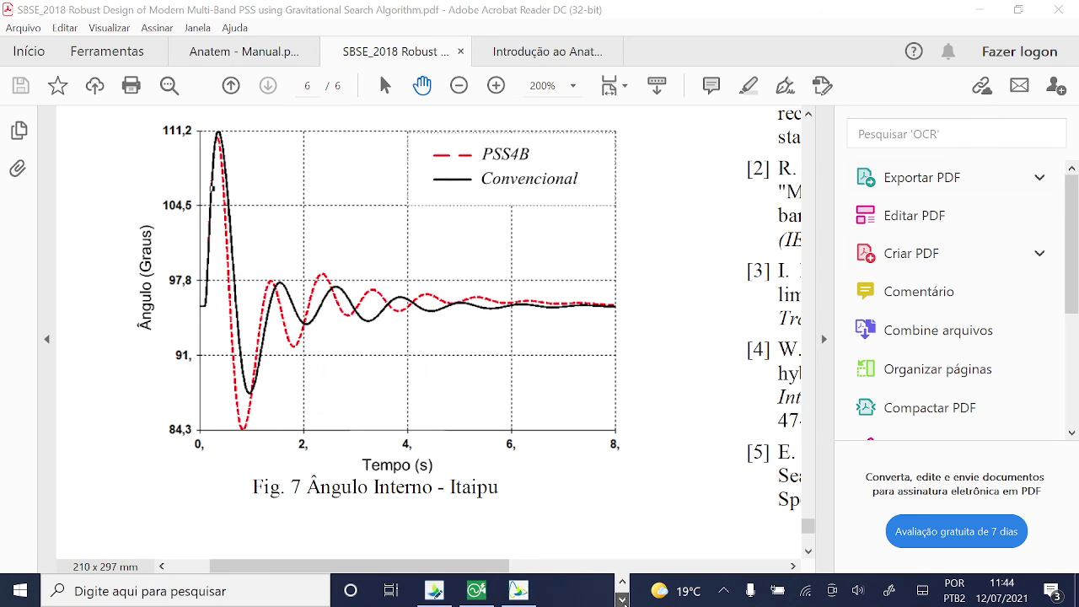
pyautogui.click(481, 593)
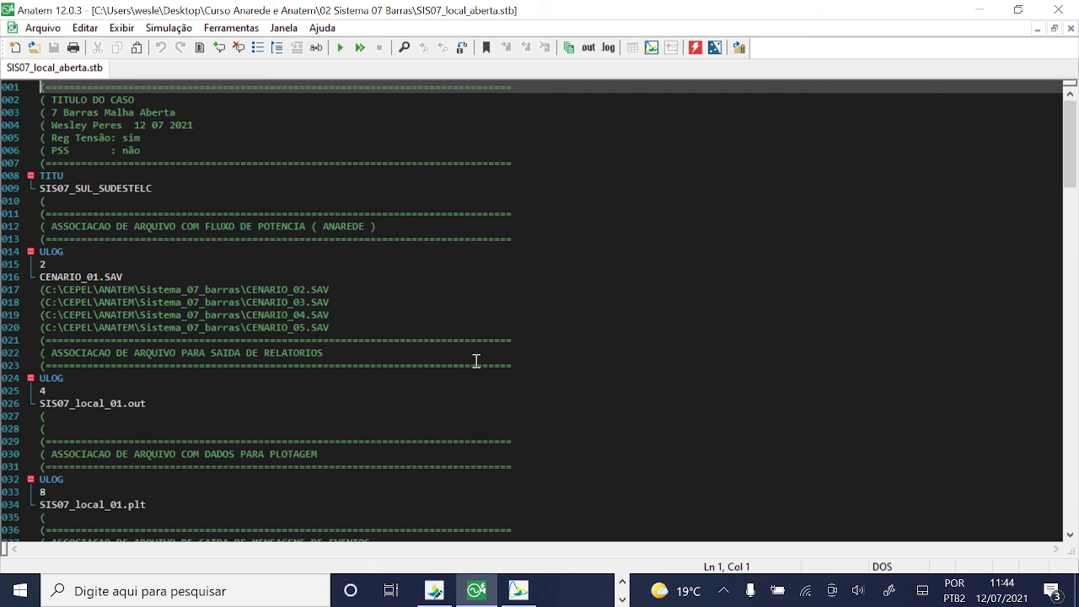
pyautogui.click(622, 581)
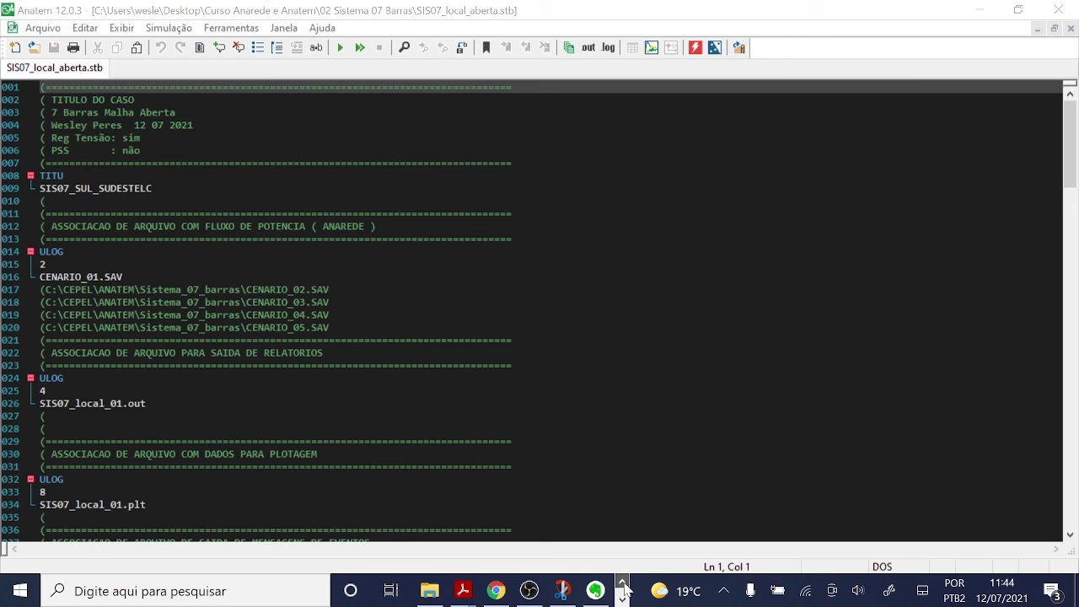
pyautogui.click(434, 588)
pyautogui.click(249, 130)
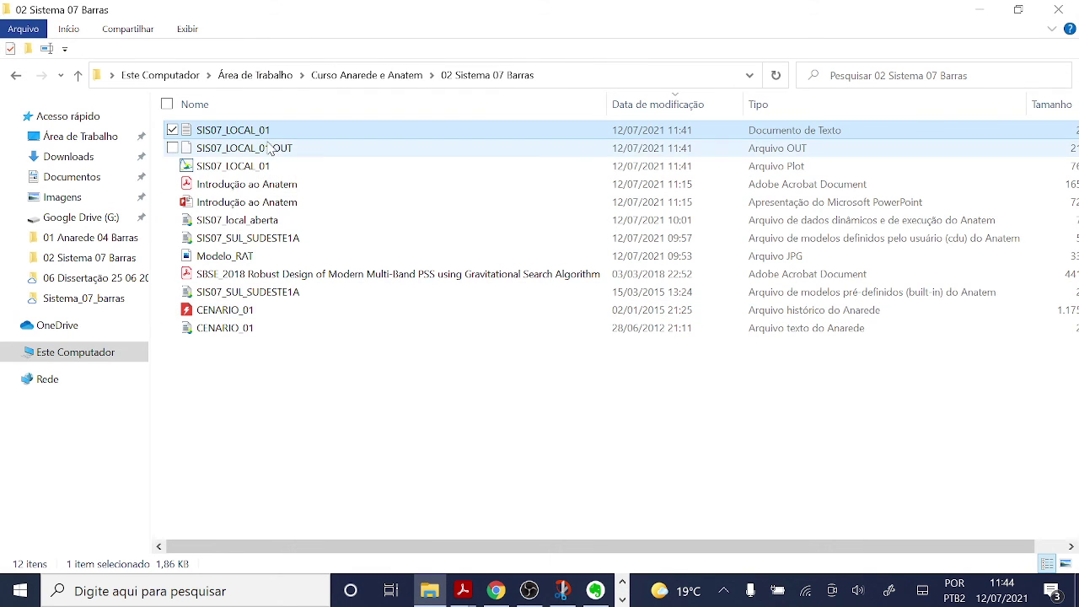
pyautogui.click(270, 148)
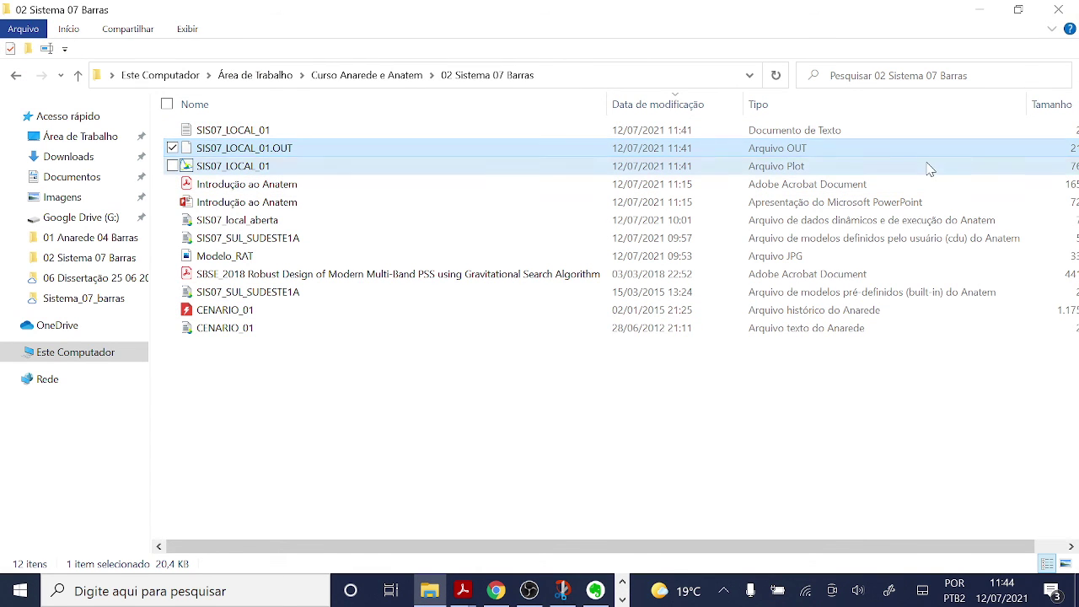
pyautogui.moveTo(927, 169); pyautogui.dragTo(933, 65)
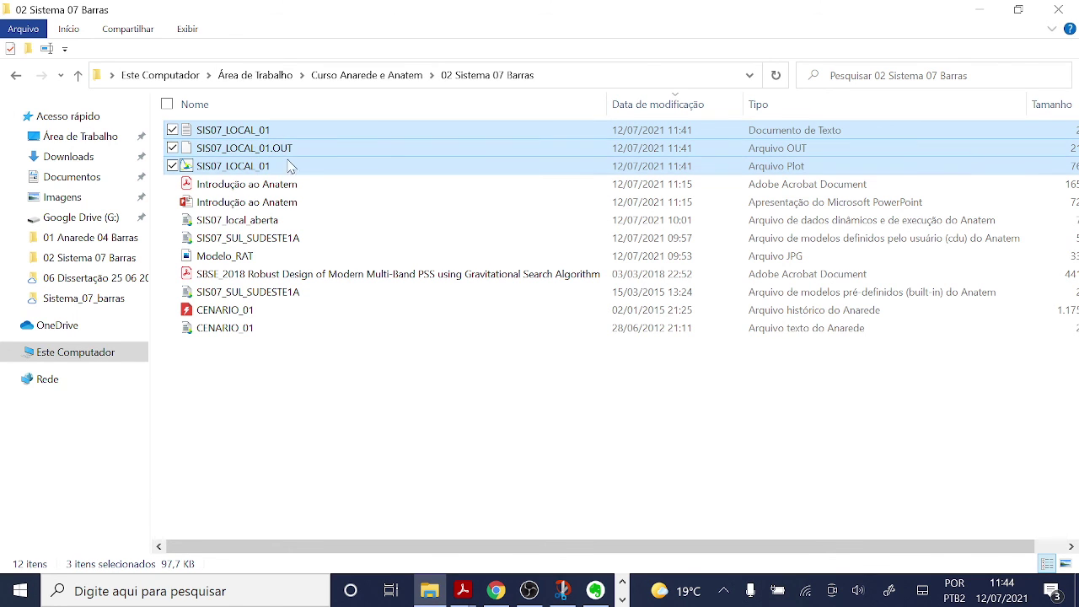
# Open the SIS07_LOCAL_01 text report, review the simulation event messages including the BARRA-5 short circuit, and close it.
pyautogui.doubleClick(299, 131)
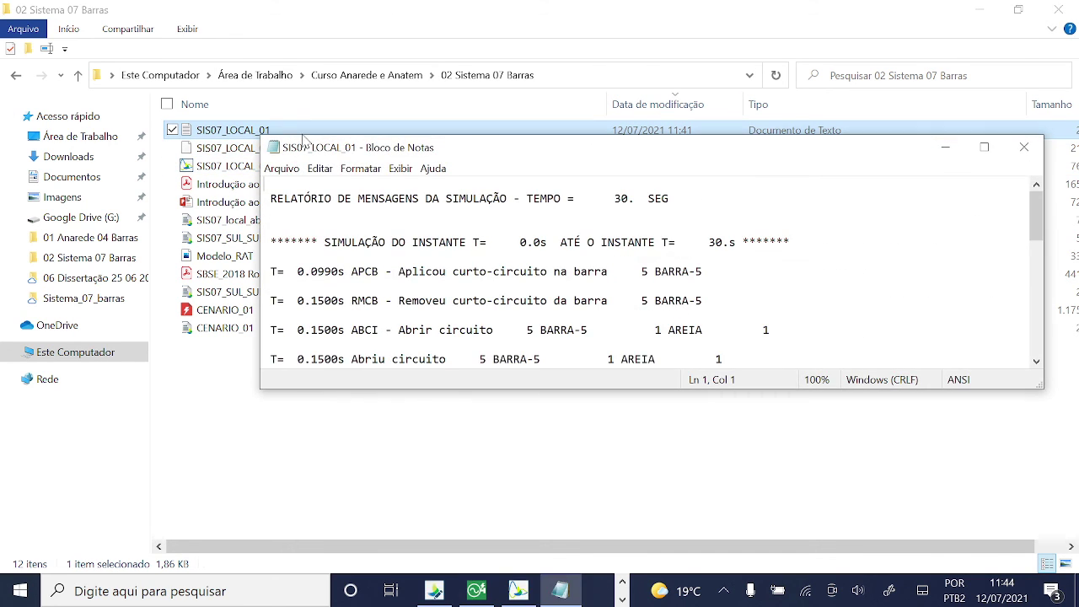
pyautogui.scroll(-5, 415, 236)
pyautogui.scroll(5, 418, 282)
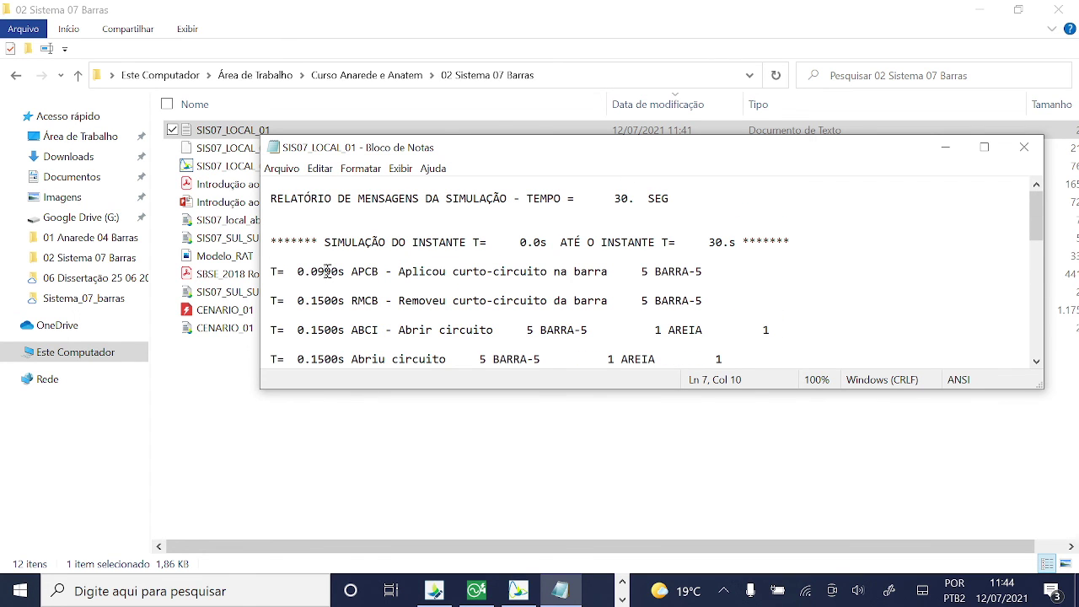
pyautogui.moveTo(298, 270); pyautogui.dragTo(358, 284)
pyautogui.scroll(-1, 362, 281)
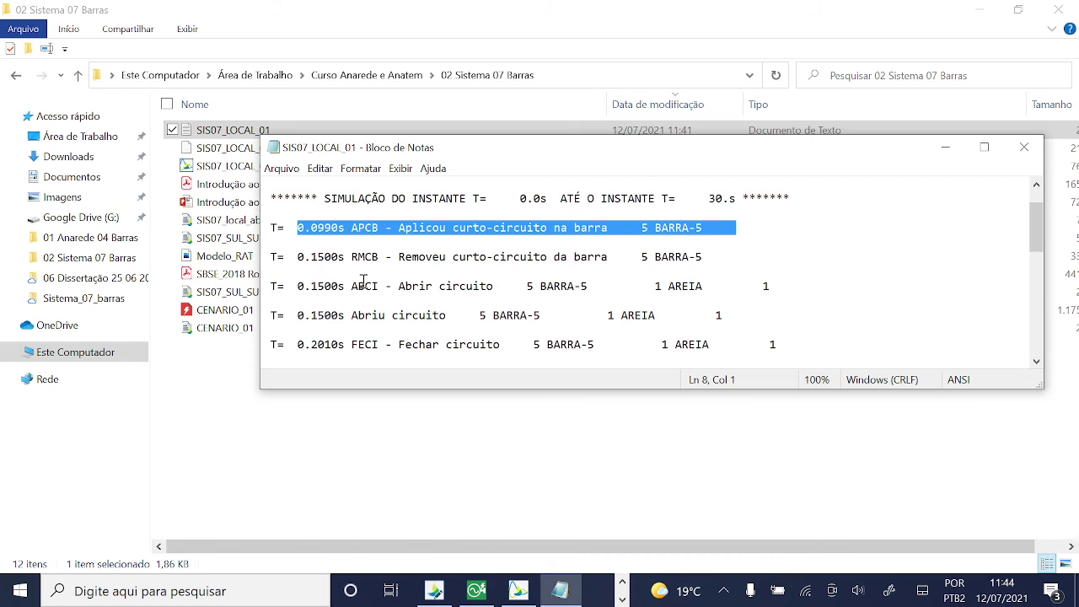
pyautogui.scroll(-5, 363, 281)
pyautogui.scroll(5, 364, 281)
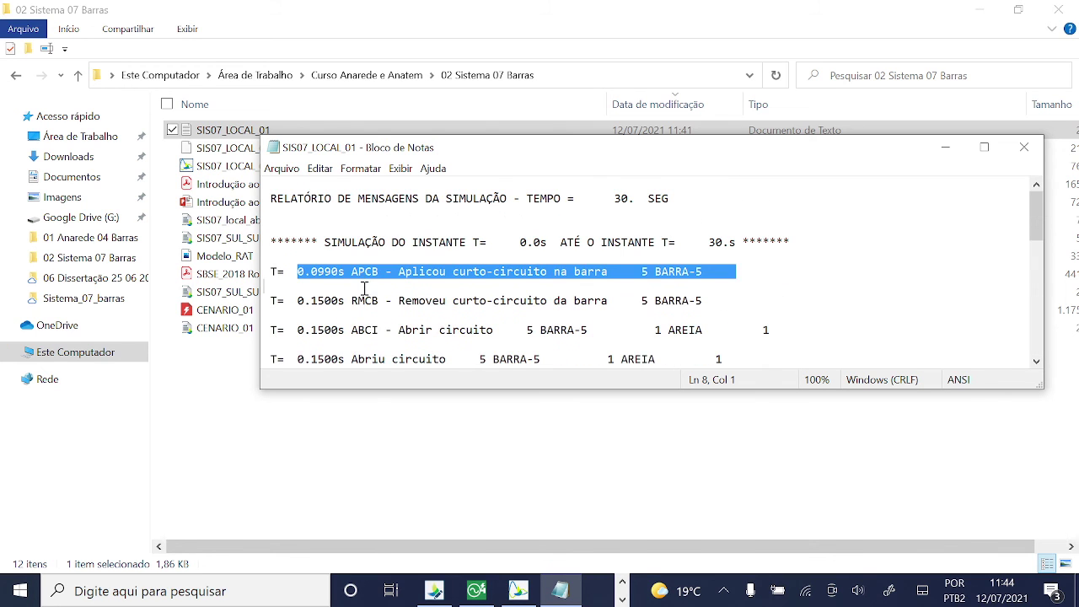
pyautogui.click(1024, 147)
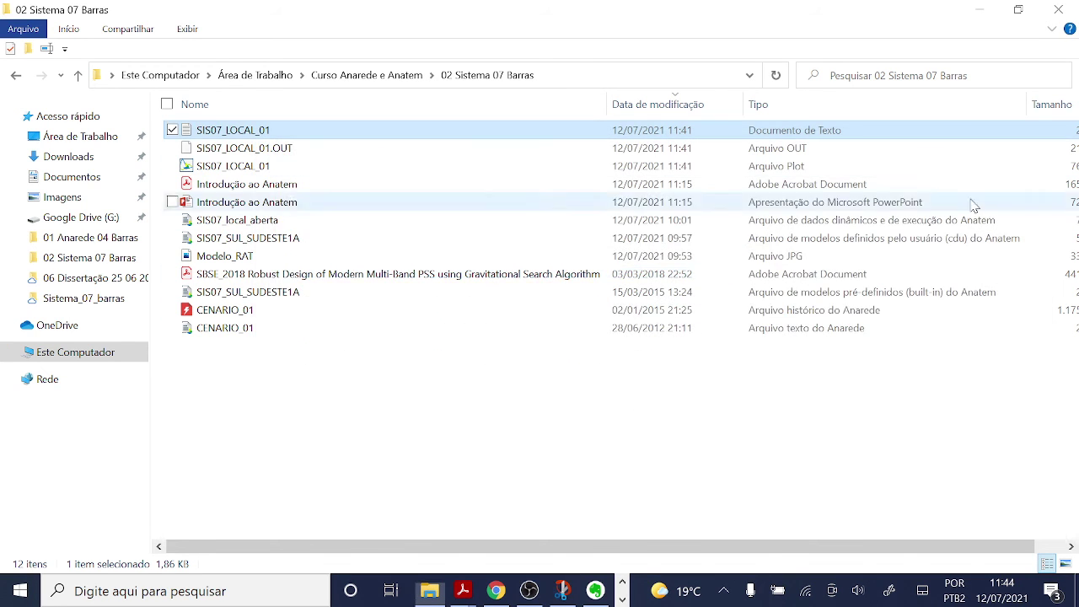
pyautogui.click(529, 590)
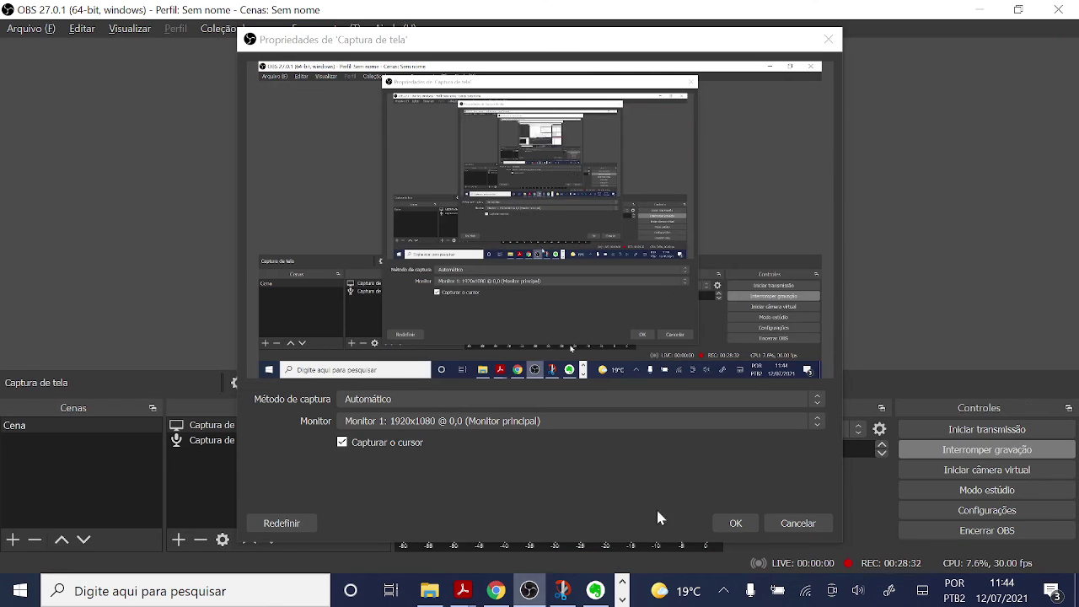